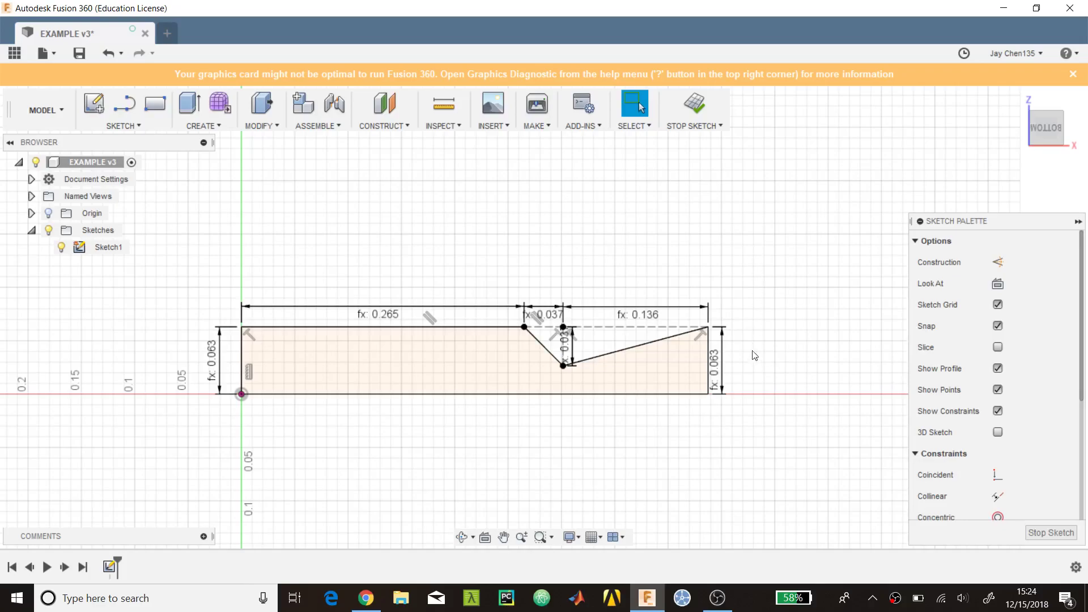
Confirm the right vertical dimension is driven by the ChamberRadius parameter
scroll(301, 328, up, 4)
scroll(104, 367, down, 3)
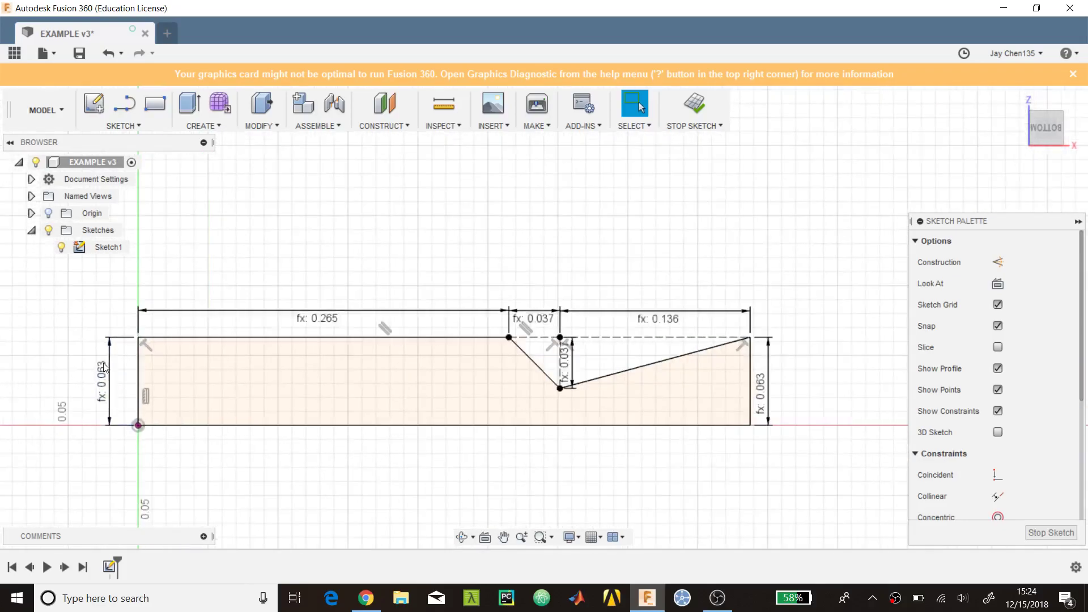
scroll(103, 367, down, 2)
scroll(696, 285, down, 2)
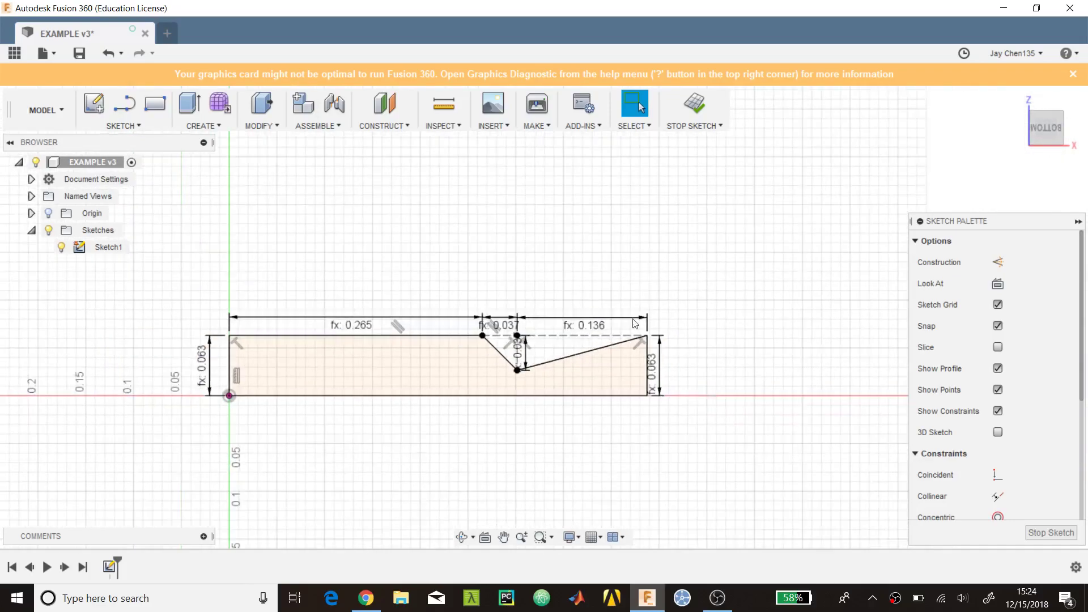
scroll(340, 348, up, 3)
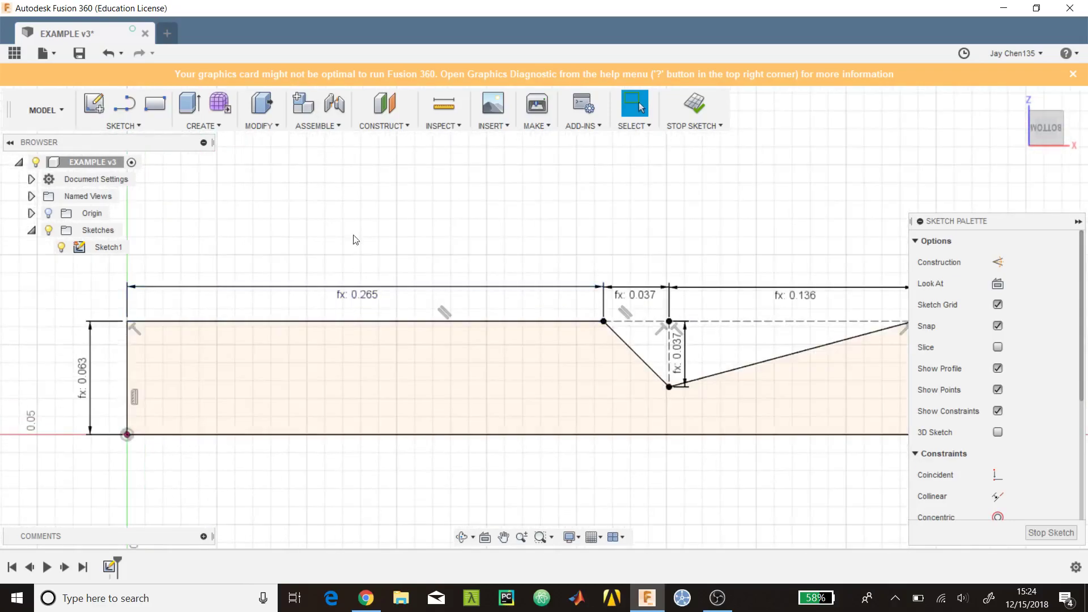
scroll(274, 368, down, 3)
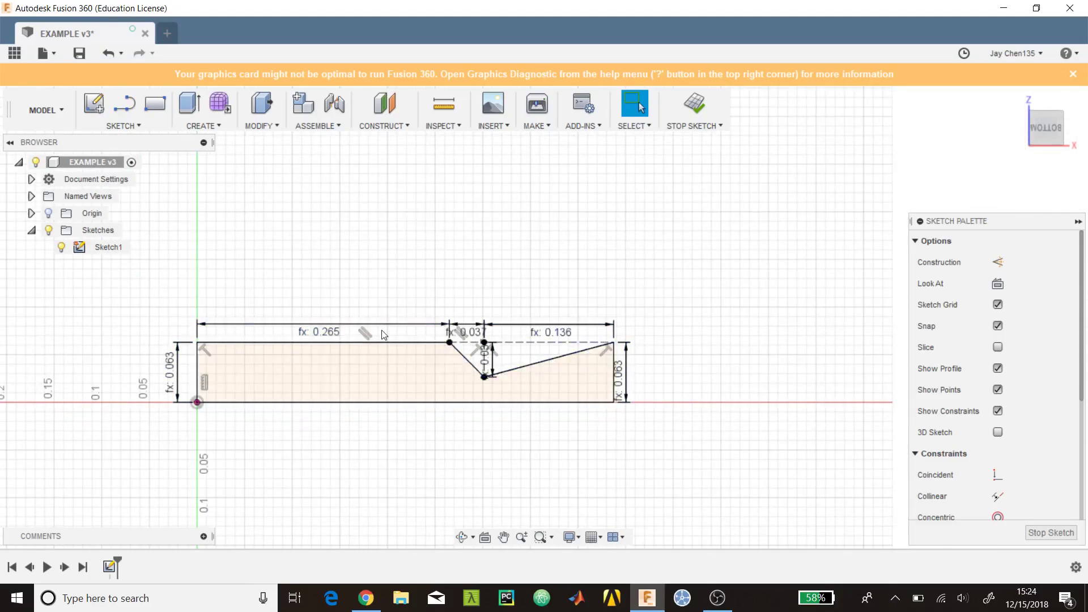
scroll(362, 367, up, 3)
scroll(331, 415, down, 5)
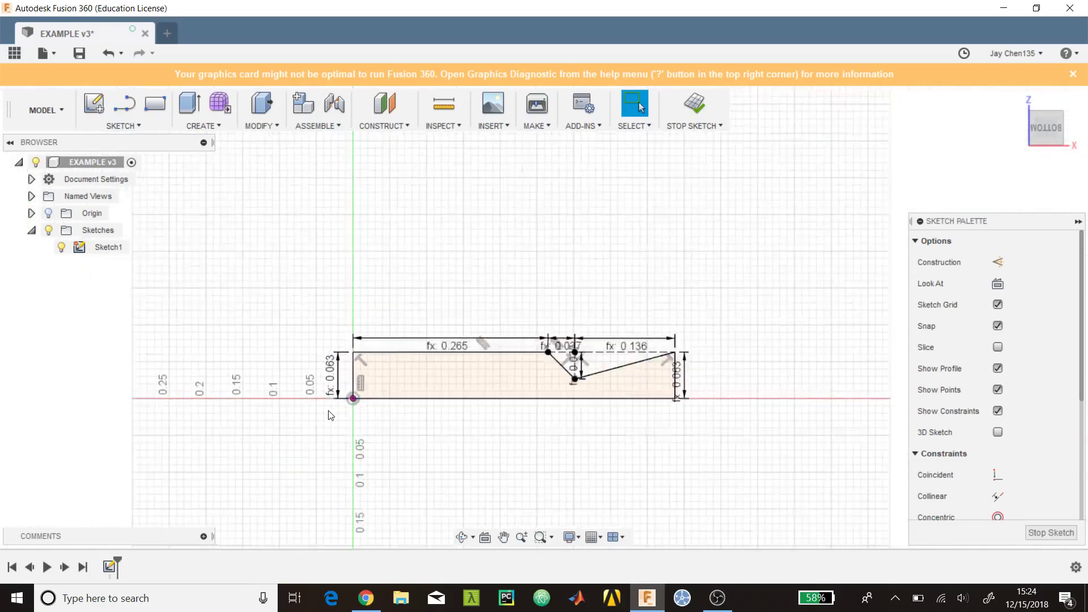
scroll(452, 398, up, 4)
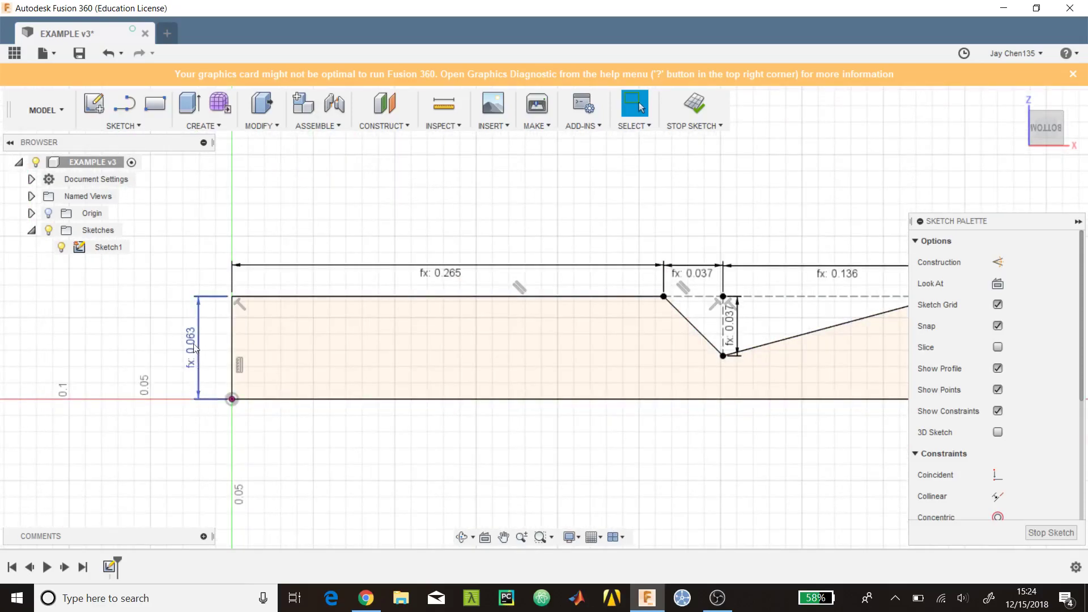
scroll(216, 360, down, 2)
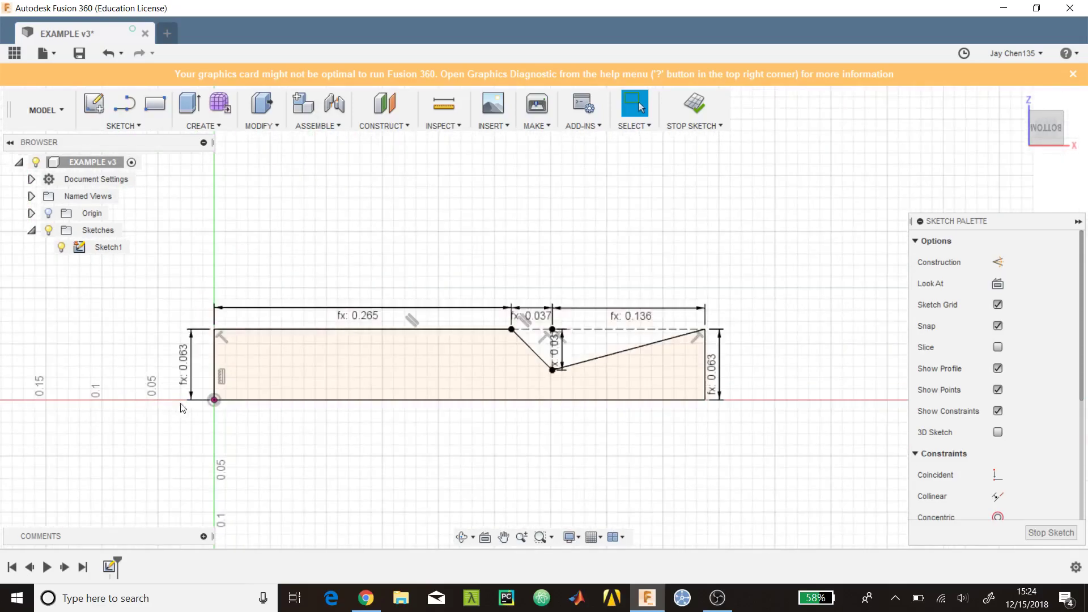
double_click(711, 363)
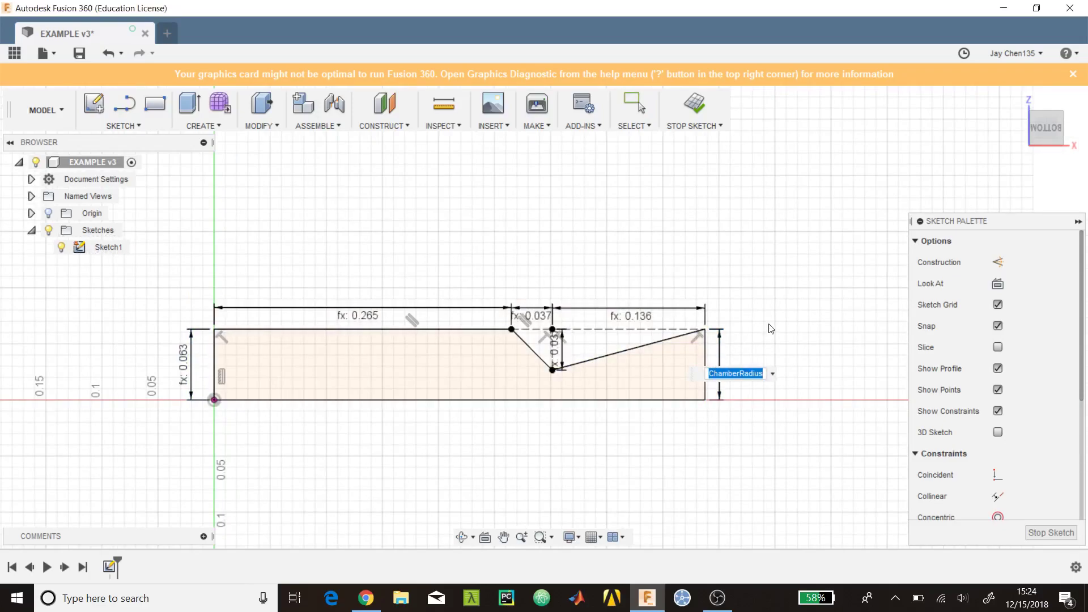
key(Return)
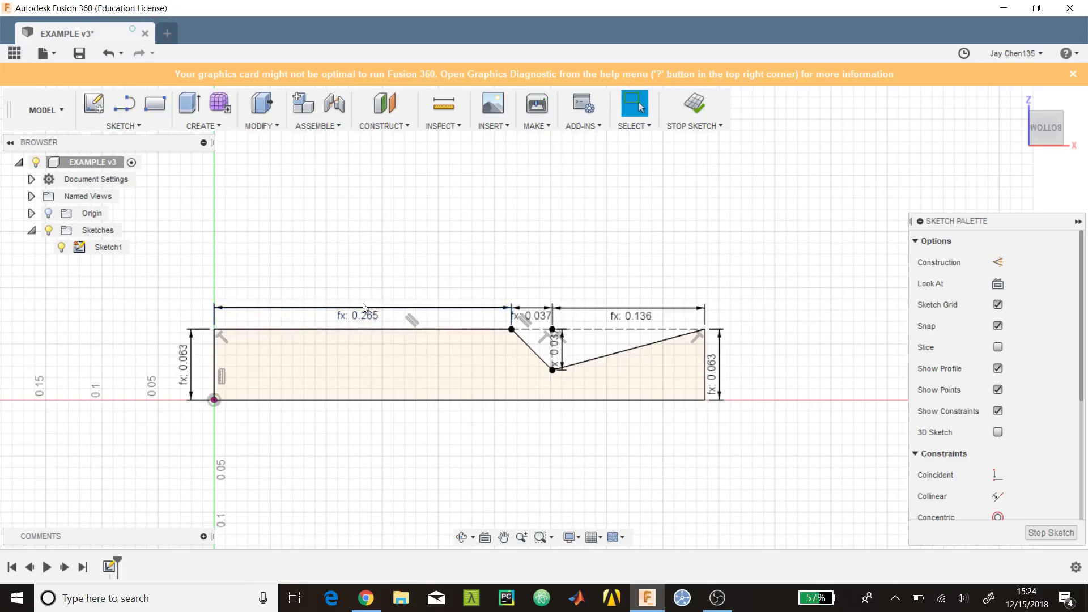
View the profile at an angle, realign flat, and confirm ChamberLength drives the 0.265 length
click(318, 348)
scroll(318, 348, up, 8)
scroll(317, 348, down, 6)
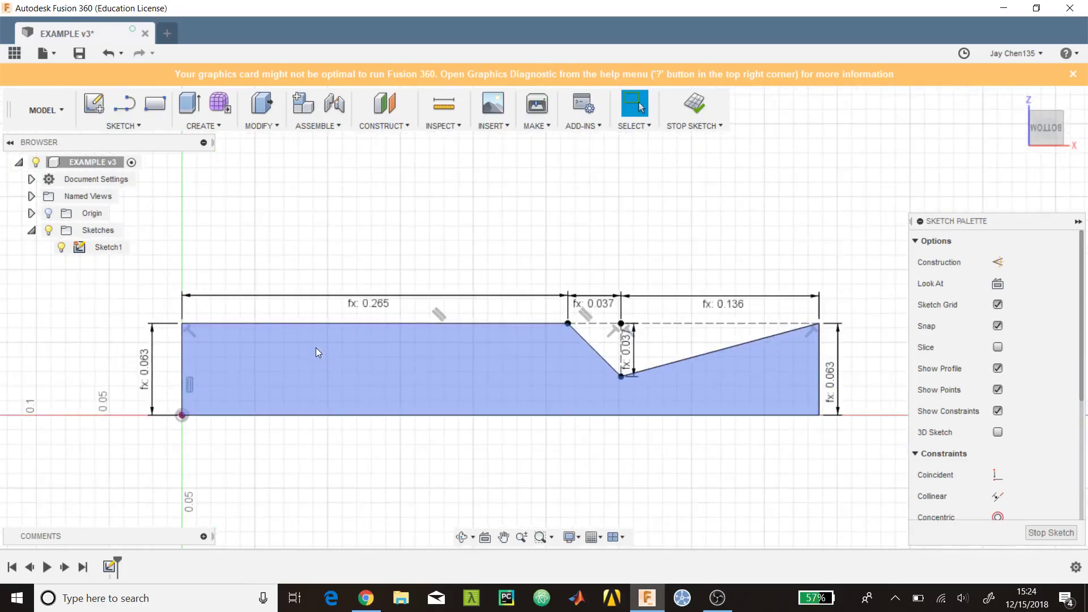
shift+middle_drag(315, 348, 283, 347)
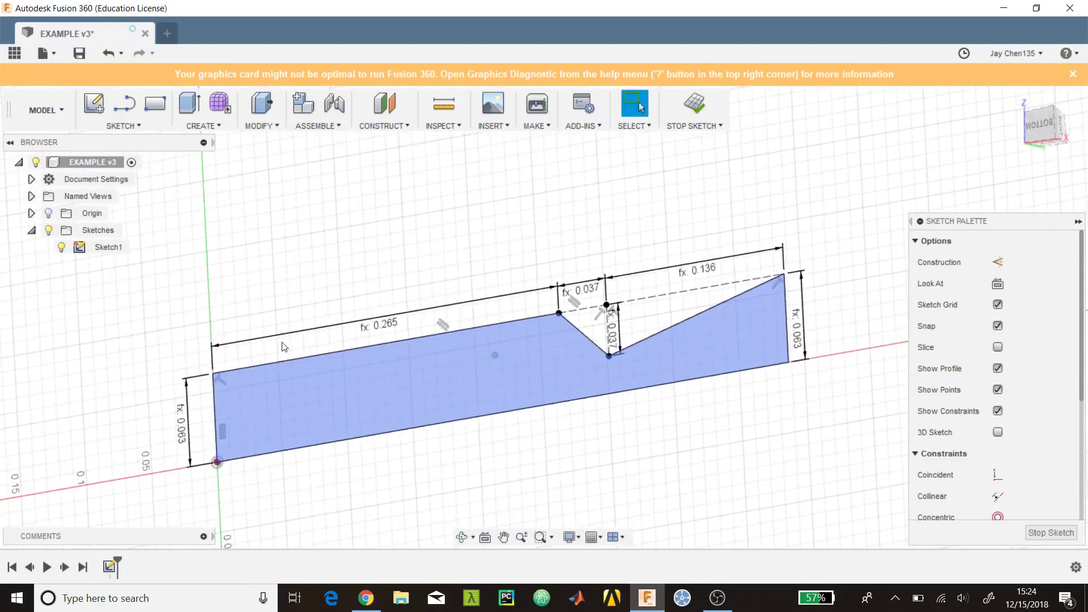
click(283, 347)
click(1039, 123)
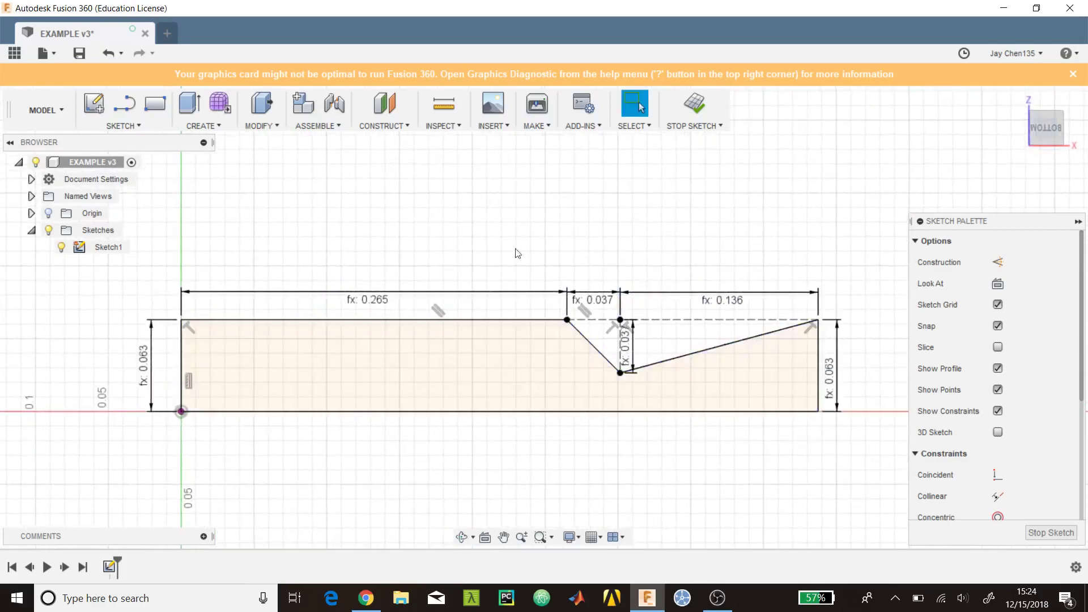
double_click(374, 300)
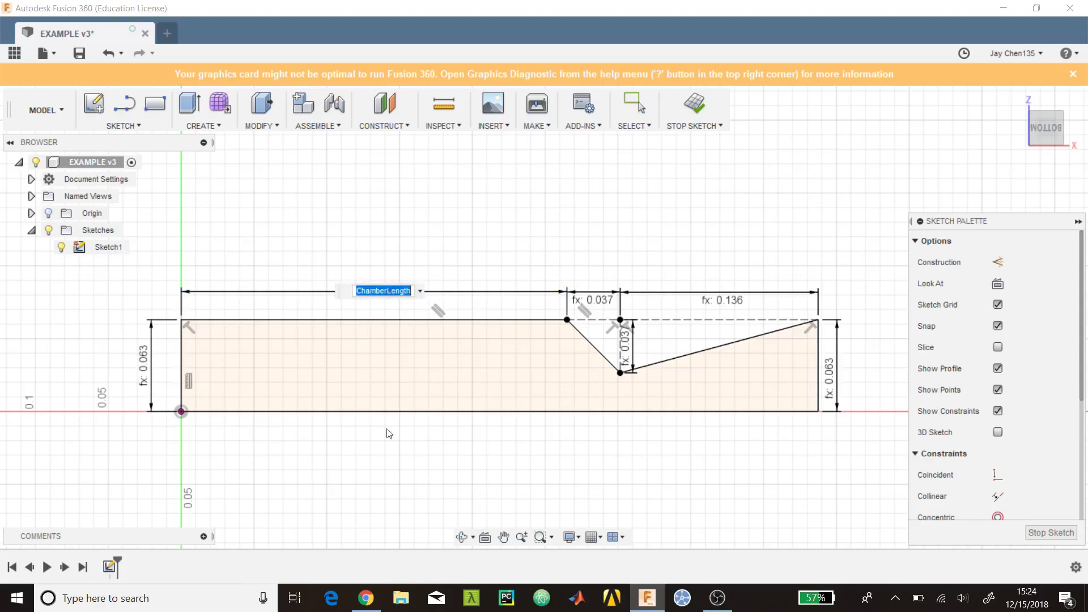
key(Return)
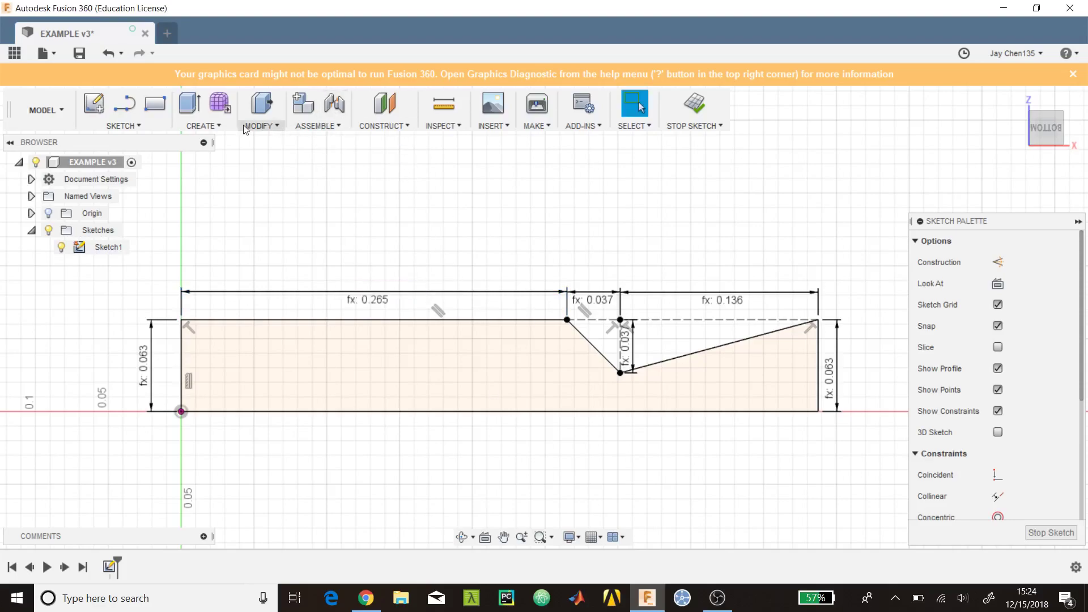
Review the user parameters table and recheck the parameter behind the 0.265 length
click(246, 127)
click(292, 451)
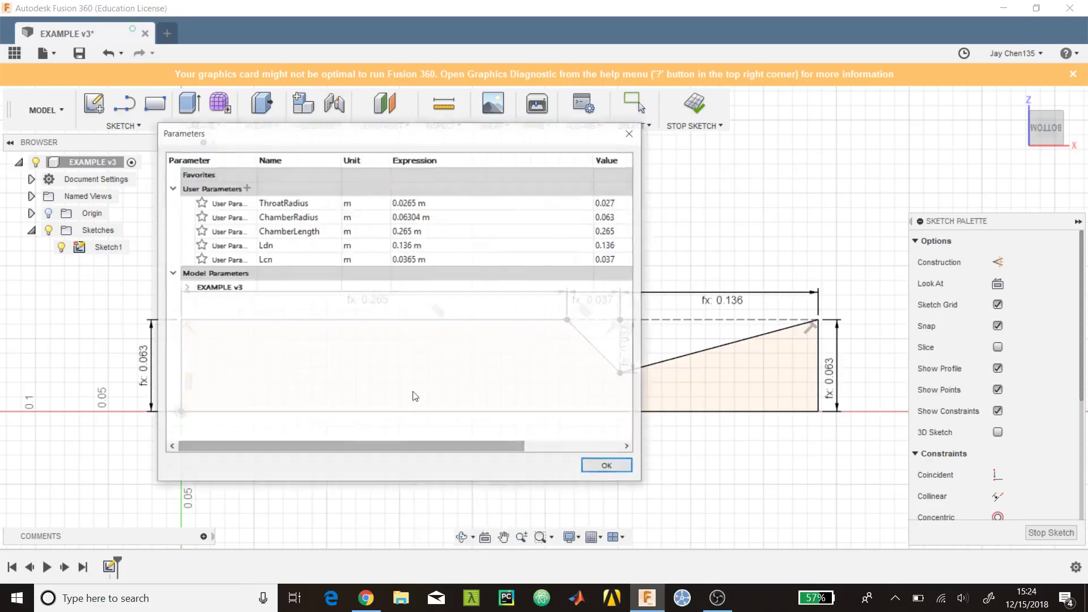
click(629, 134)
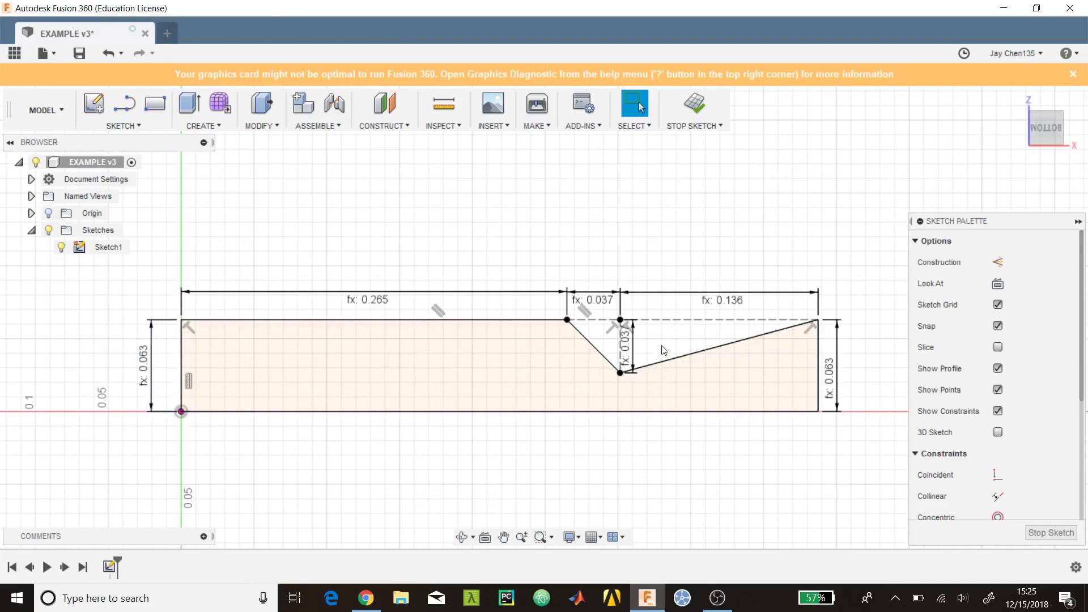
scroll(720, 414, up, 1)
scroll(175, 400, up, 2)
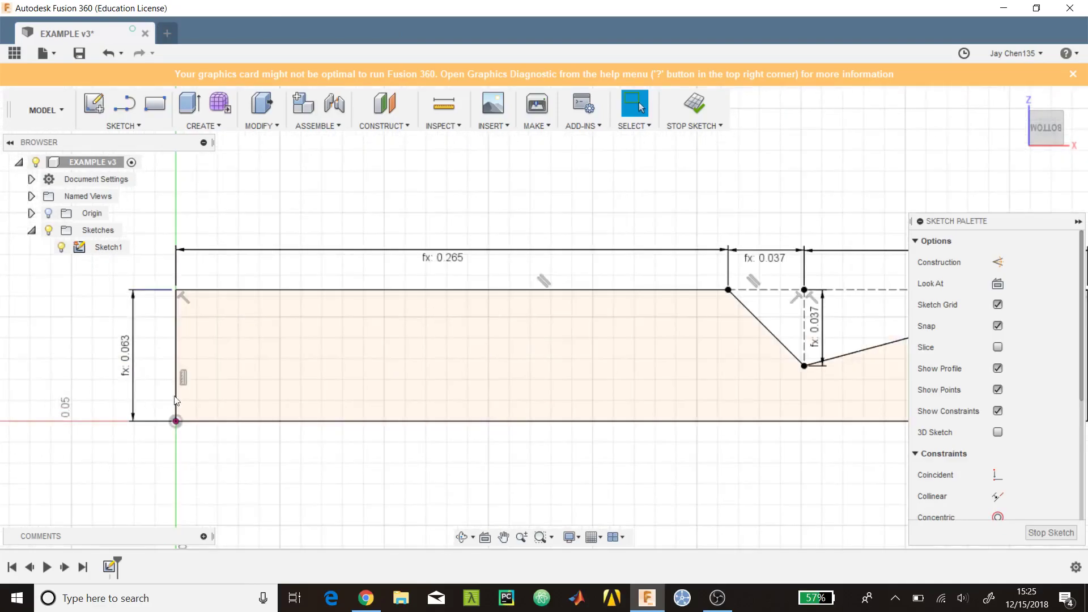
scroll(176, 401, down, 3)
scroll(175, 371, up, 2)
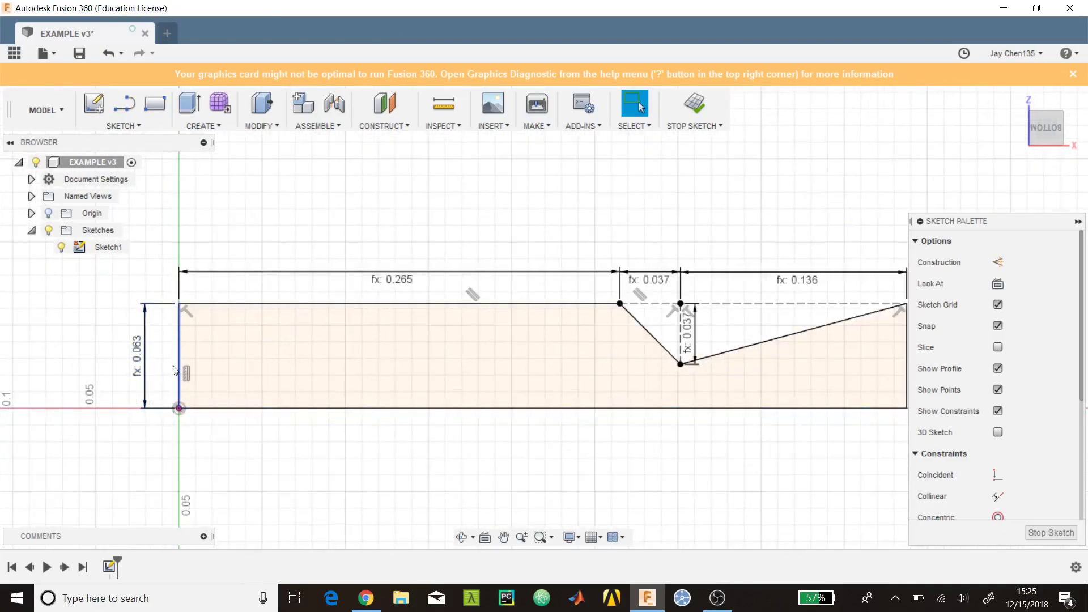
double_click(374, 282)
key(Escape)
Inspect the parameters behind the 0.037 horizontal, 0.136 and 0.037 vertical dimensions
double_click(651, 281)
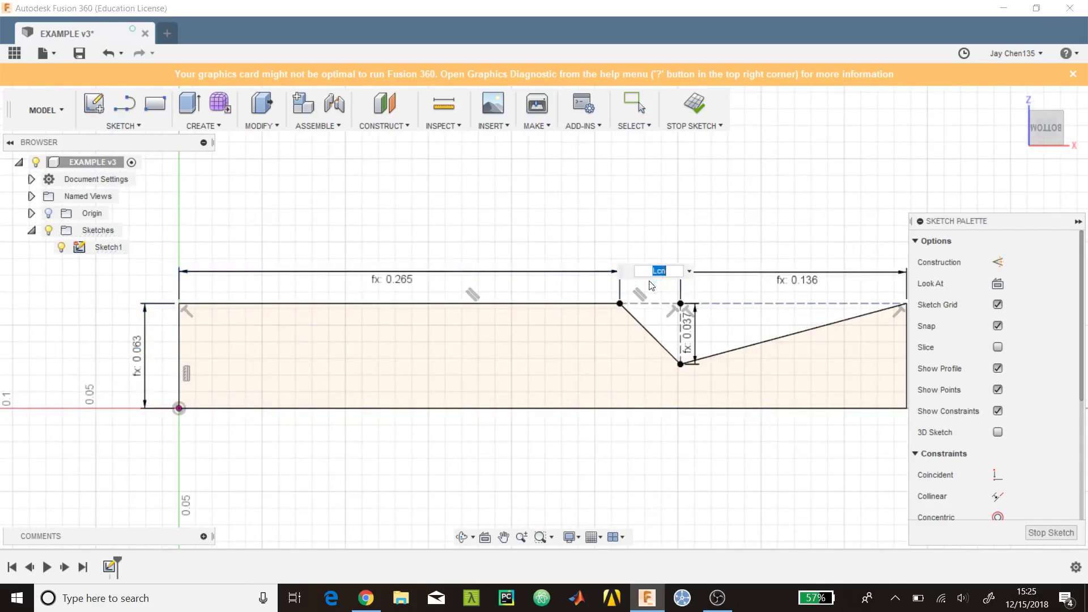
scroll(382, 364, down, 3)
scroll(680, 295, up, 3)
key(Escape)
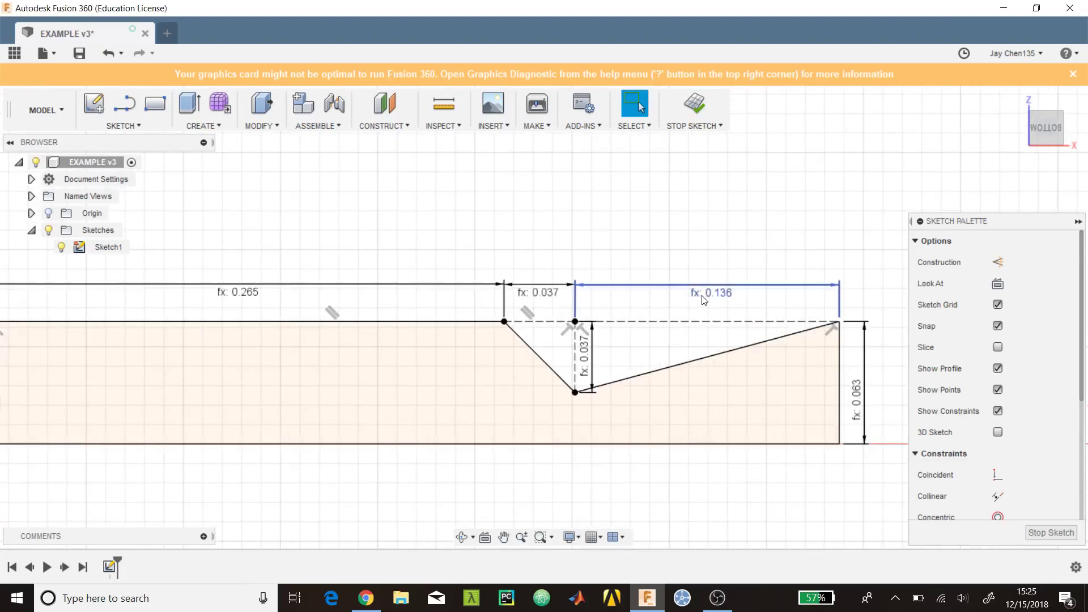
double_click(704, 299)
key(Escape)
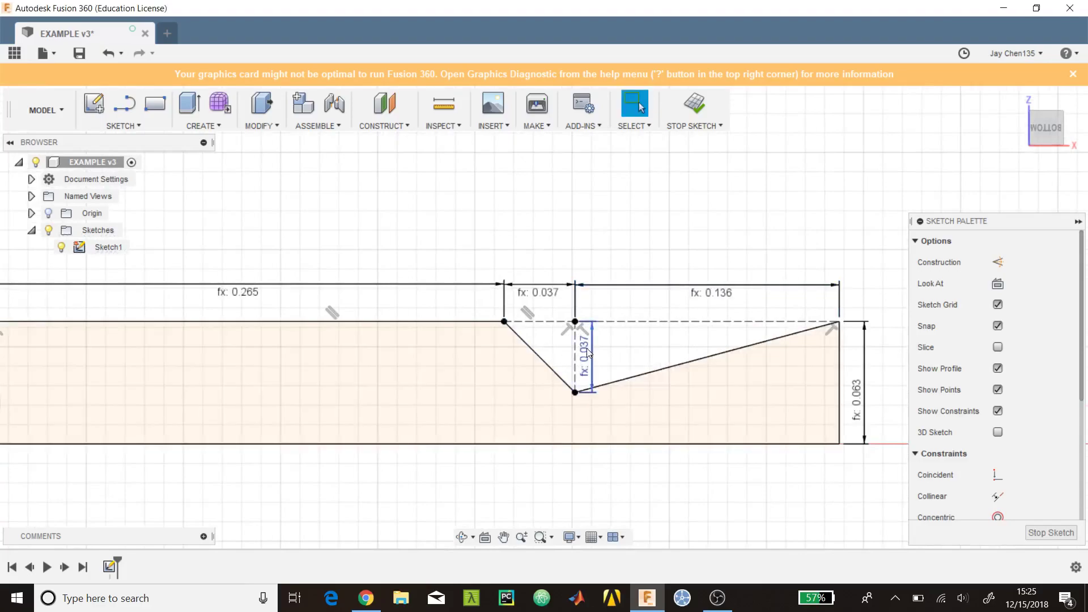
double_click(586, 352)
key(Escape)
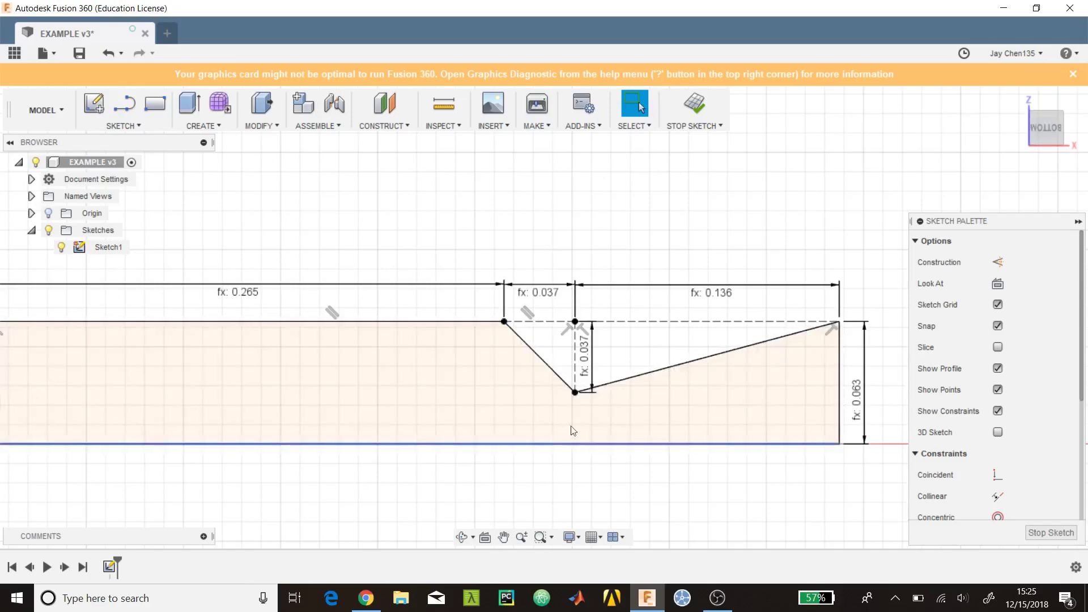
scroll(442, 439, down, 2)
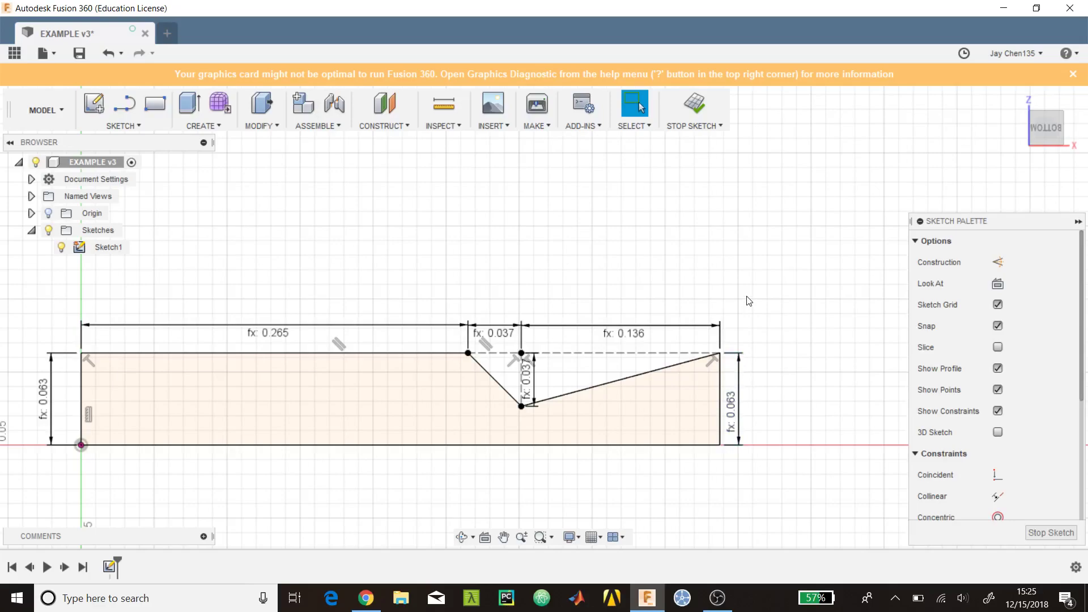
scroll(749, 300, down, 1)
scroll(454, 382, up, 3)
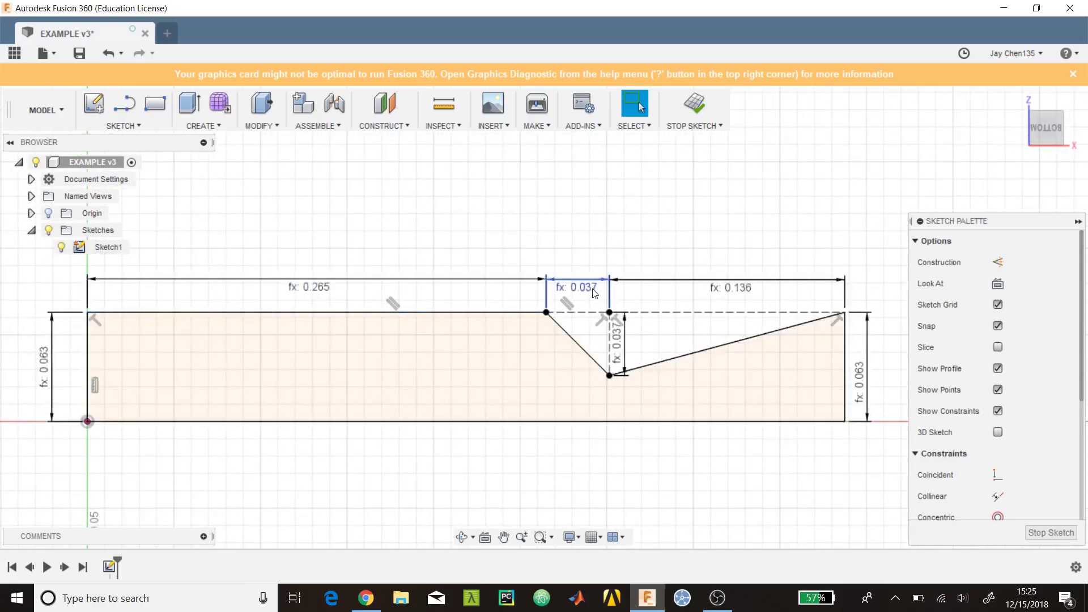
scroll(614, 332, up, 5)
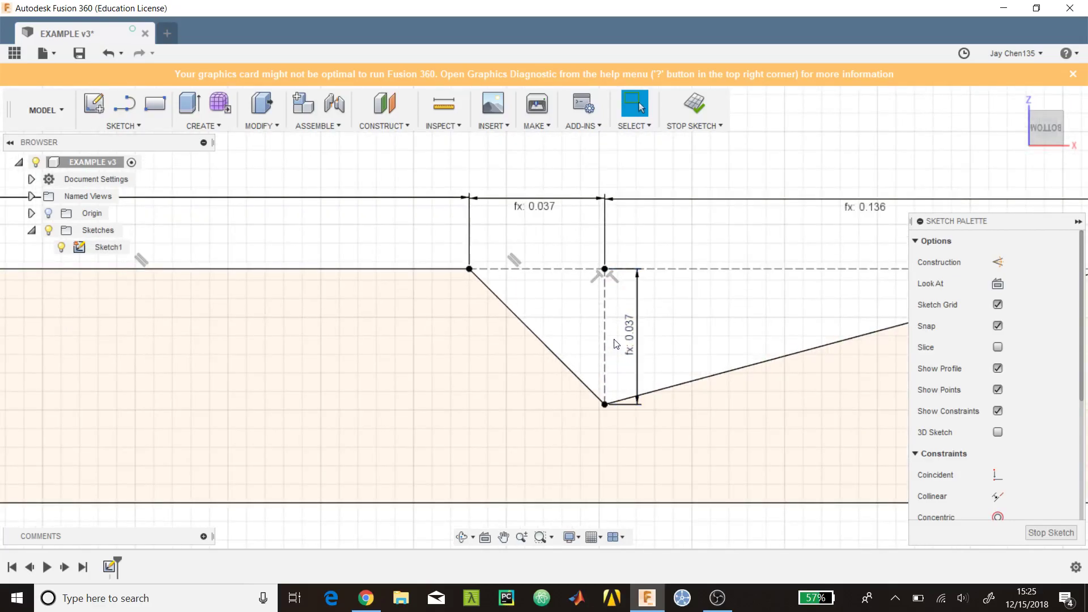
scroll(616, 308, down, 4)
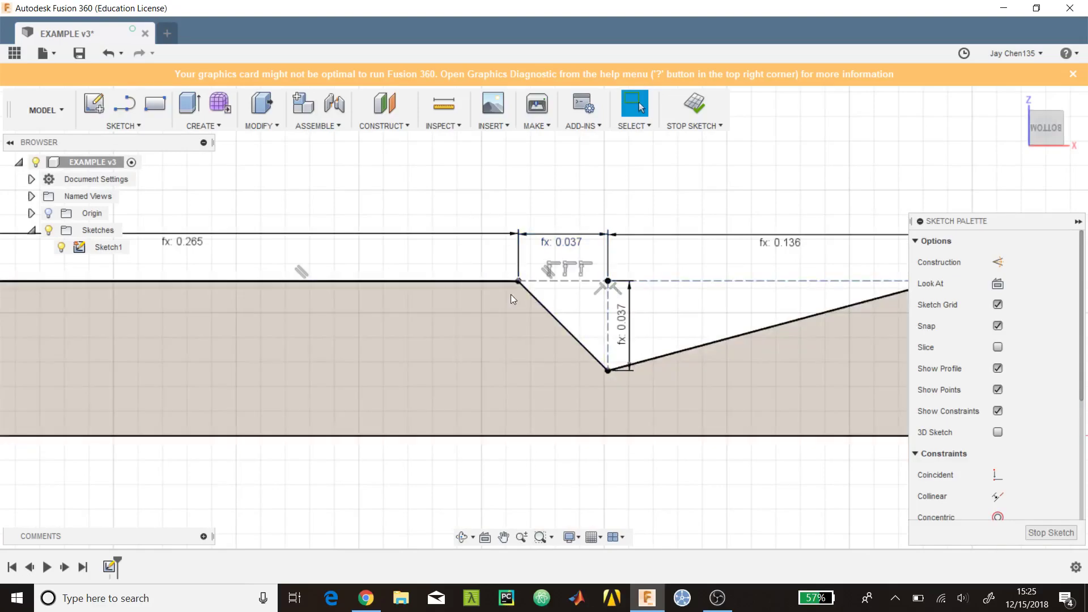
scroll(417, 395, down, 2)
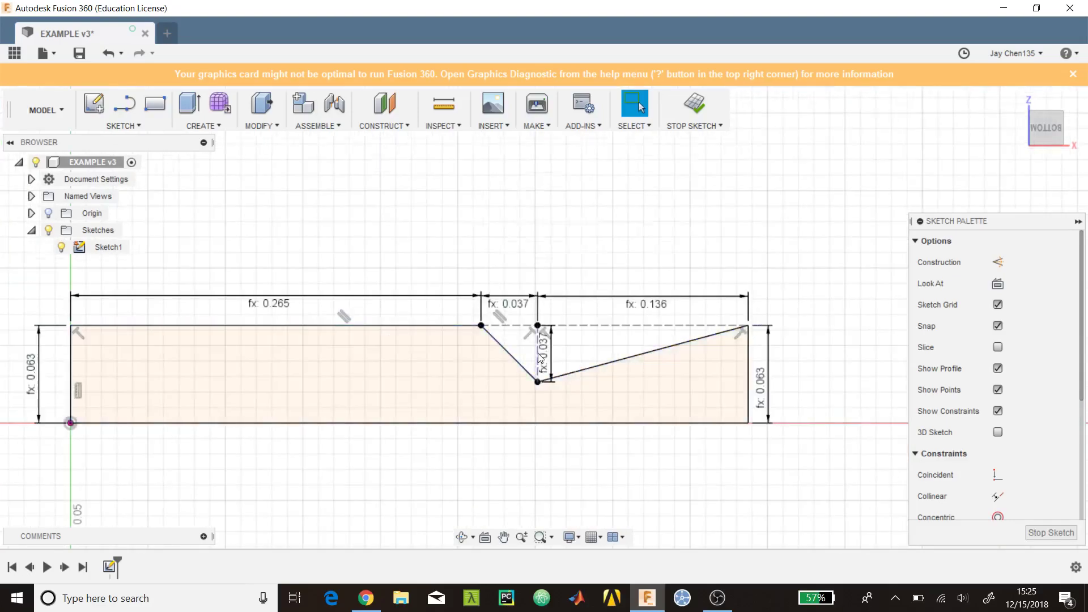
scroll(538, 352, up, 3)
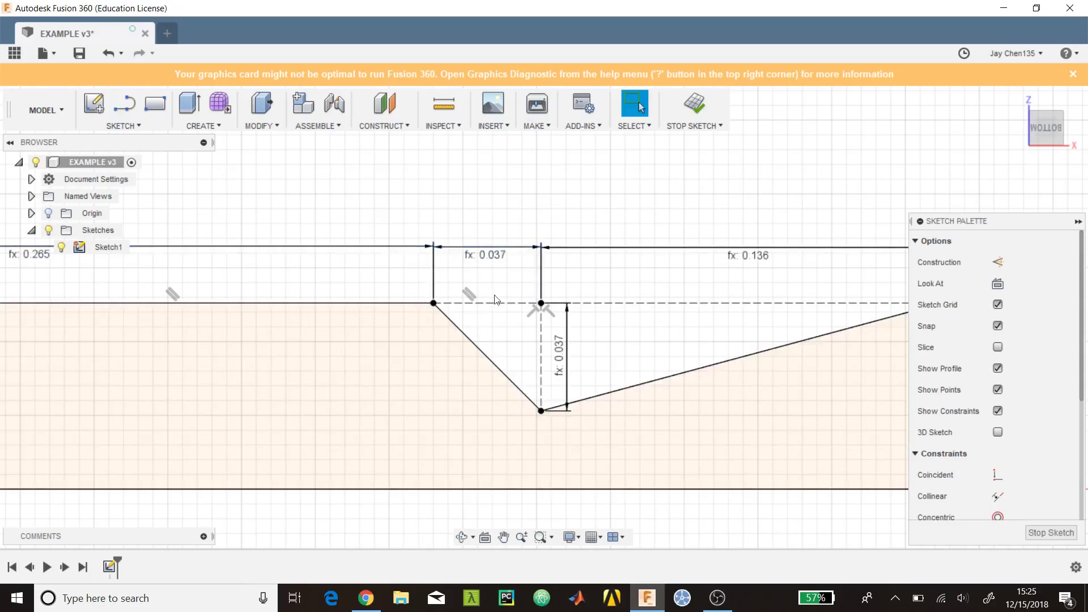
scroll(432, 428, down, 2)
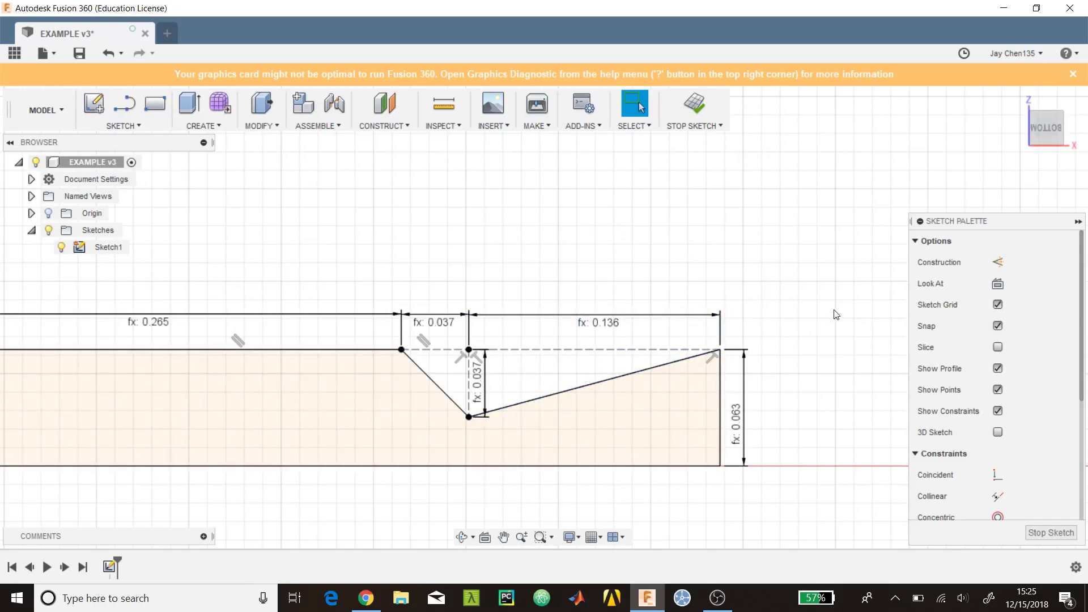
scroll(827, 252, down, 4)
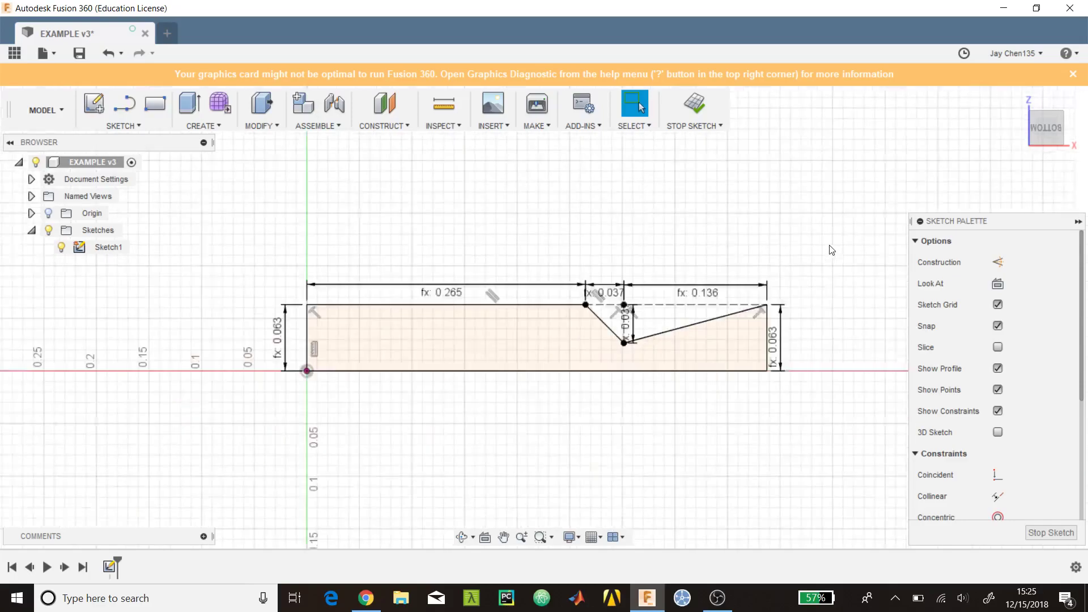
scroll(597, 331, up, 3)
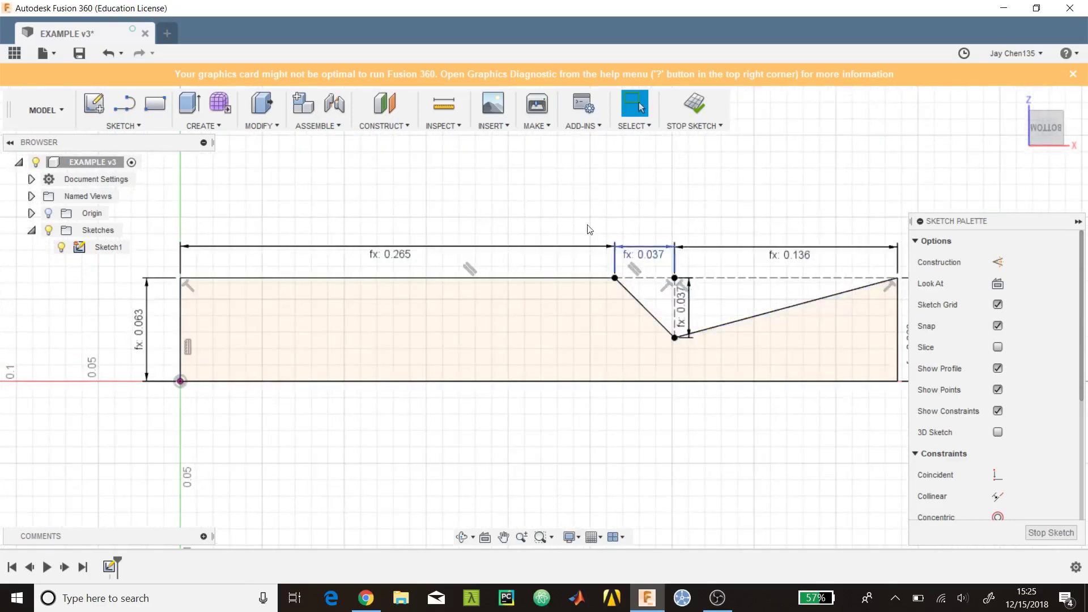
scroll(193, 362, down, 3)
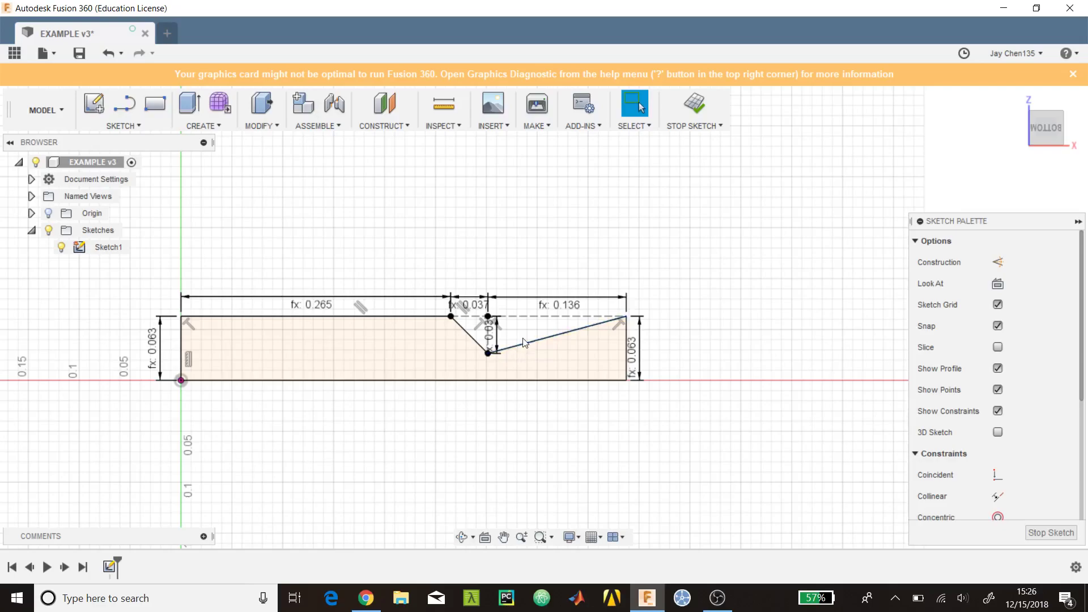
scroll(488, 351, up, 4)
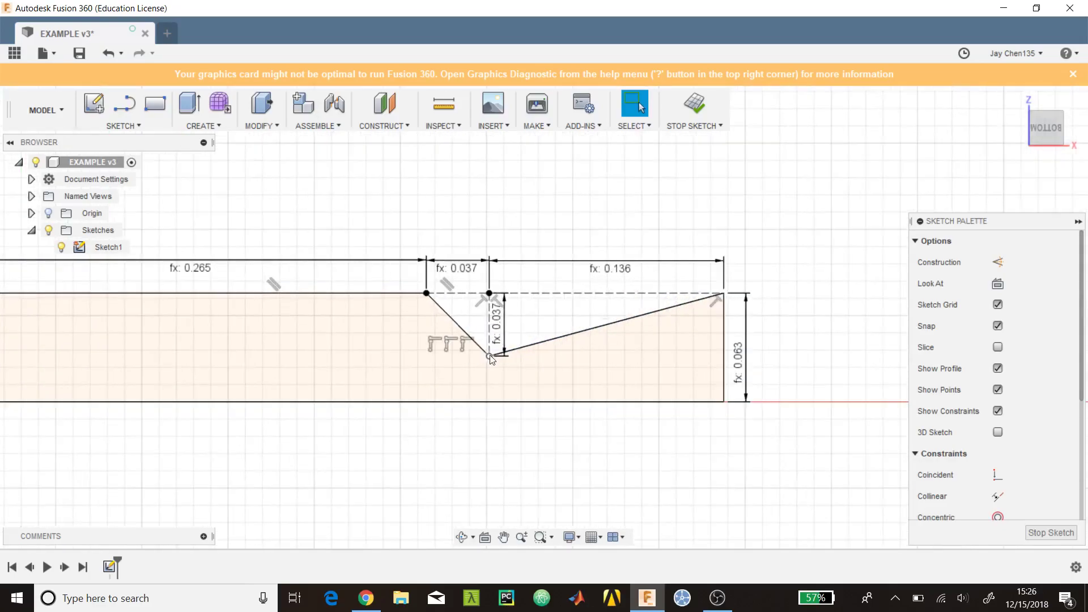
scroll(541, 371, down, 6)
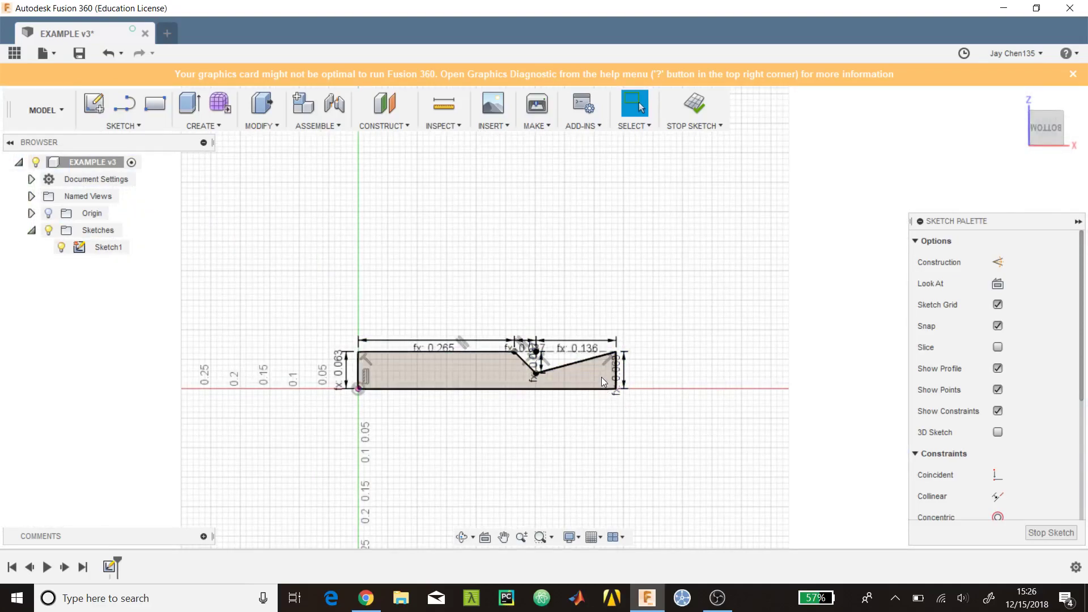
scroll(601, 376, up, 3)
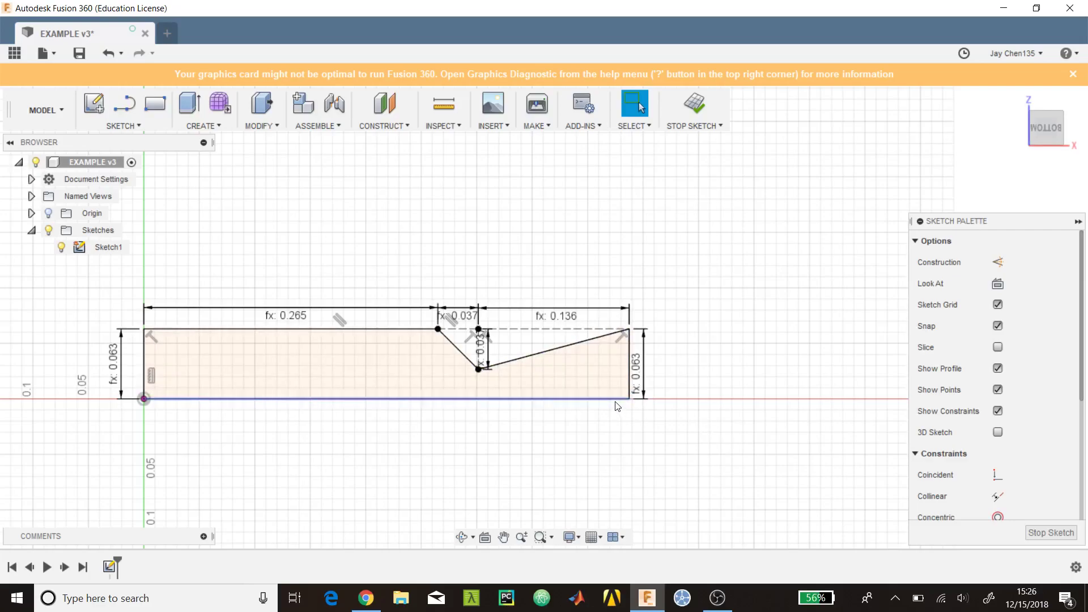
scroll(485, 363, up, 4)
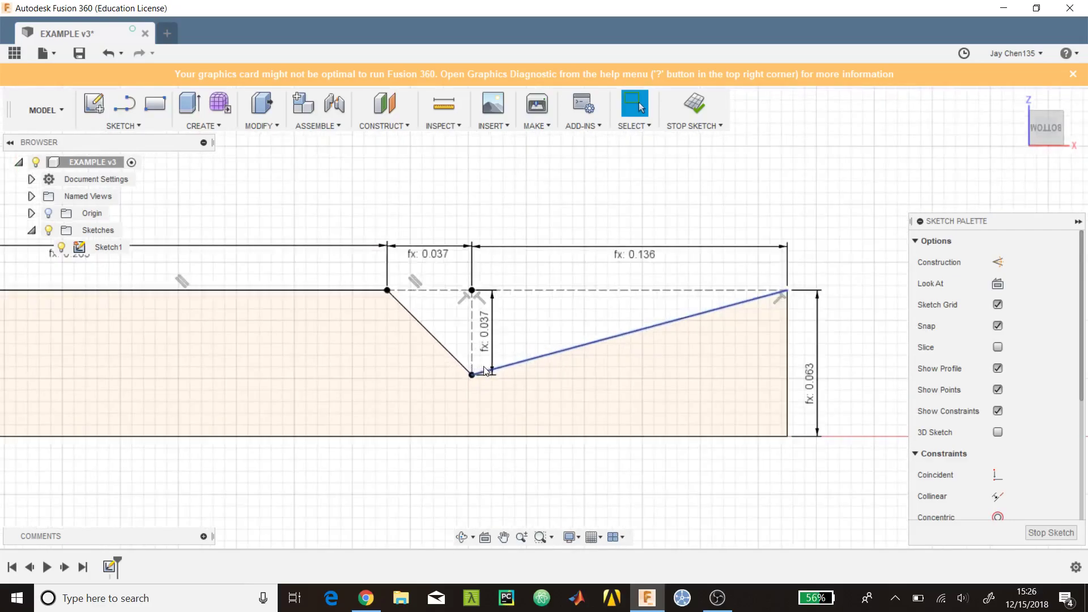
scroll(469, 381, down, 4)
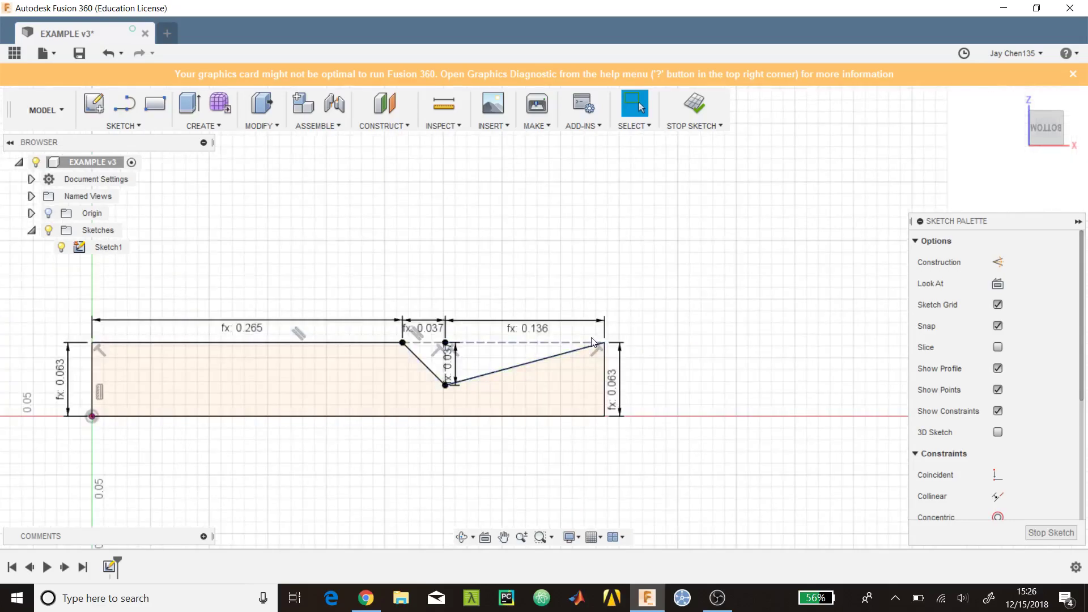
scroll(757, 296, down, 2)
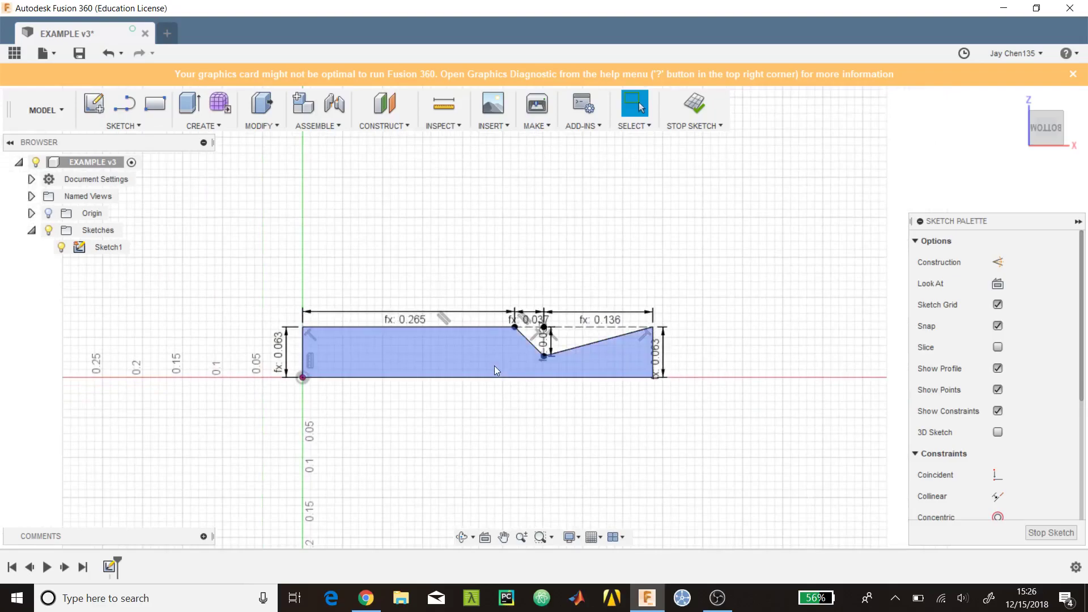
scroll(583, 346, up, 3)
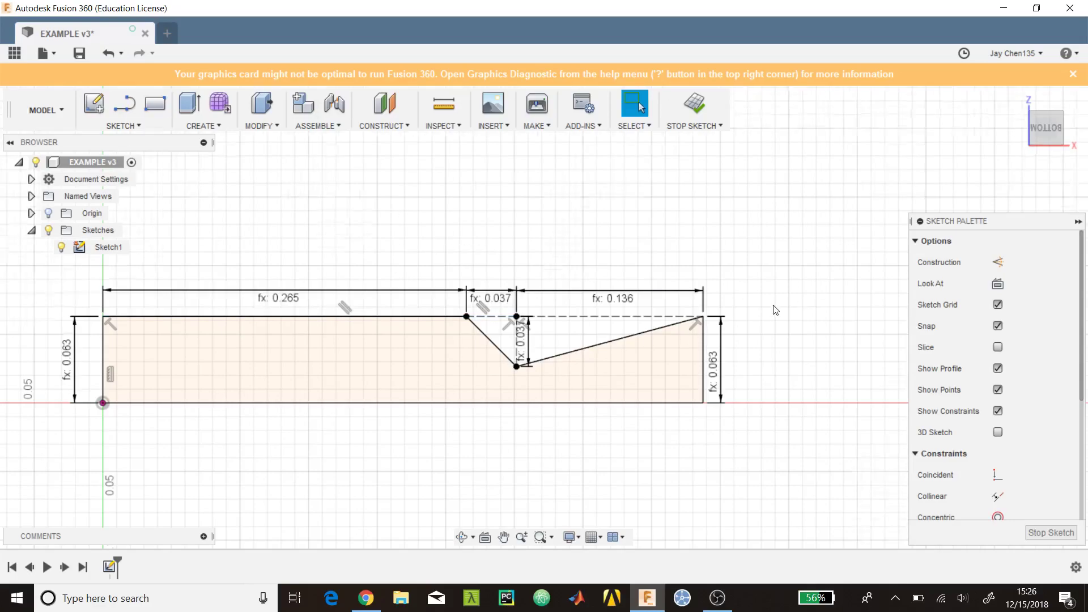
scroll(776, 310, down, 1)
scroll(679, 519, down, 1)
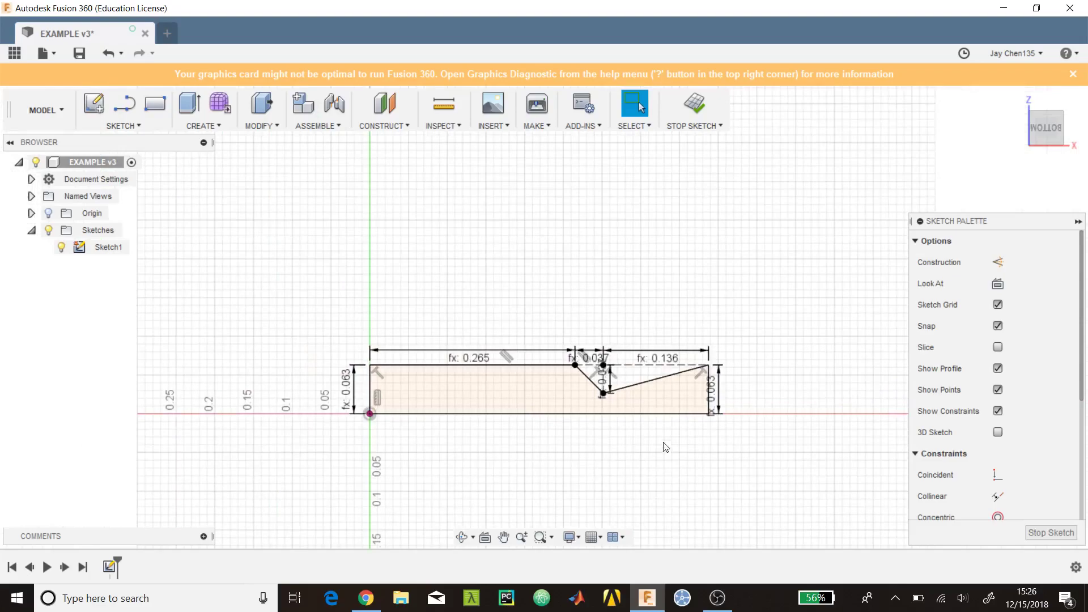
scroll(660, 396, up, 1)
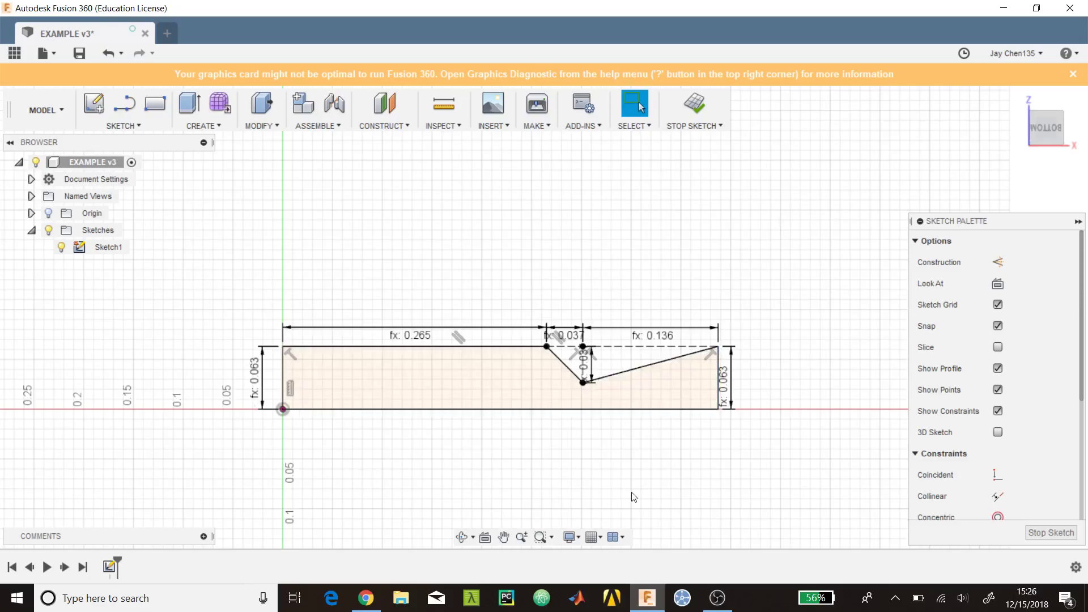
scroll(676, 366, up, 3)
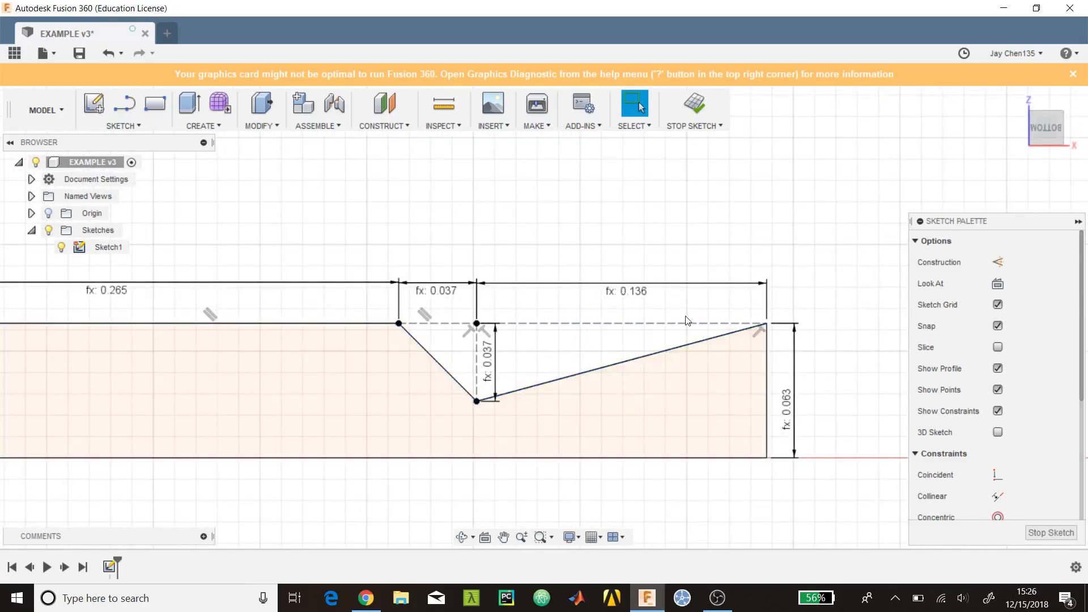
scroll(697, 340, up, 2)
scroll(563, 342, up, 3)
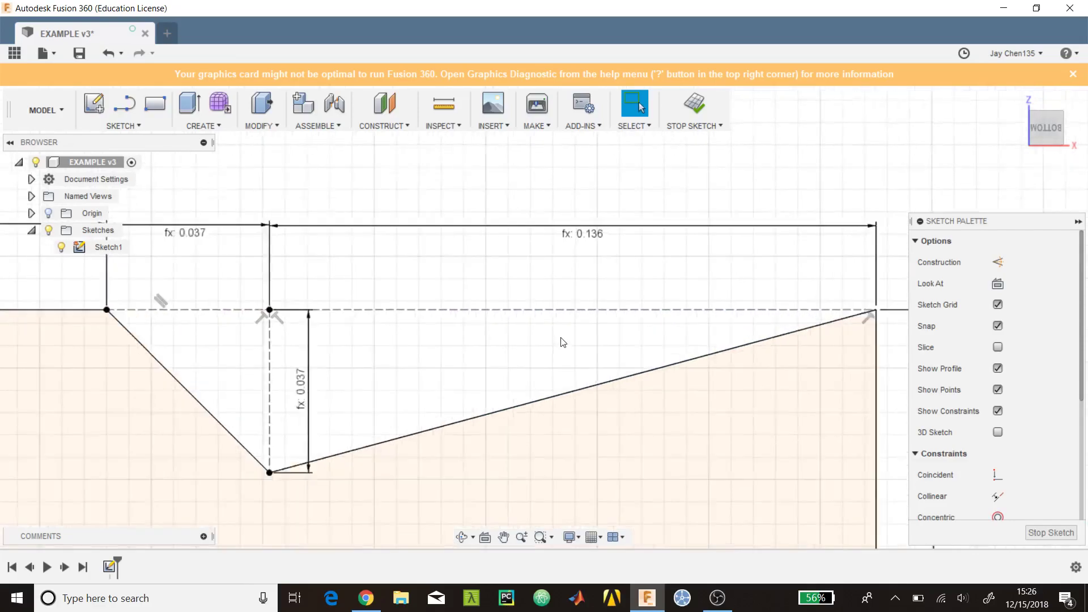
scroll(563, 341, down, 5)
scroll(605, 336, up, 2)
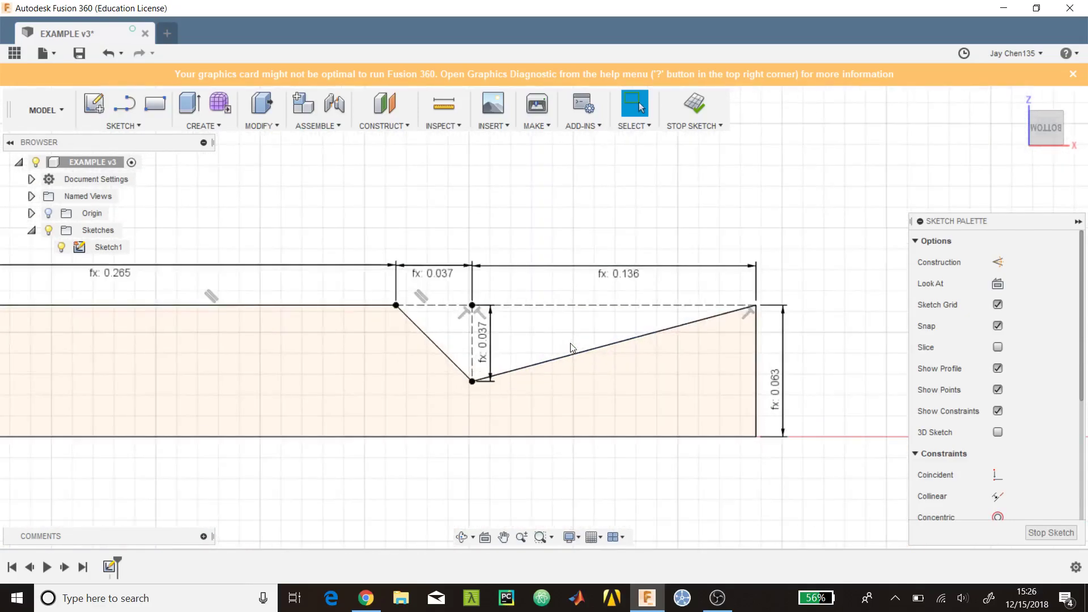
scroll(573, 333, down, 5)
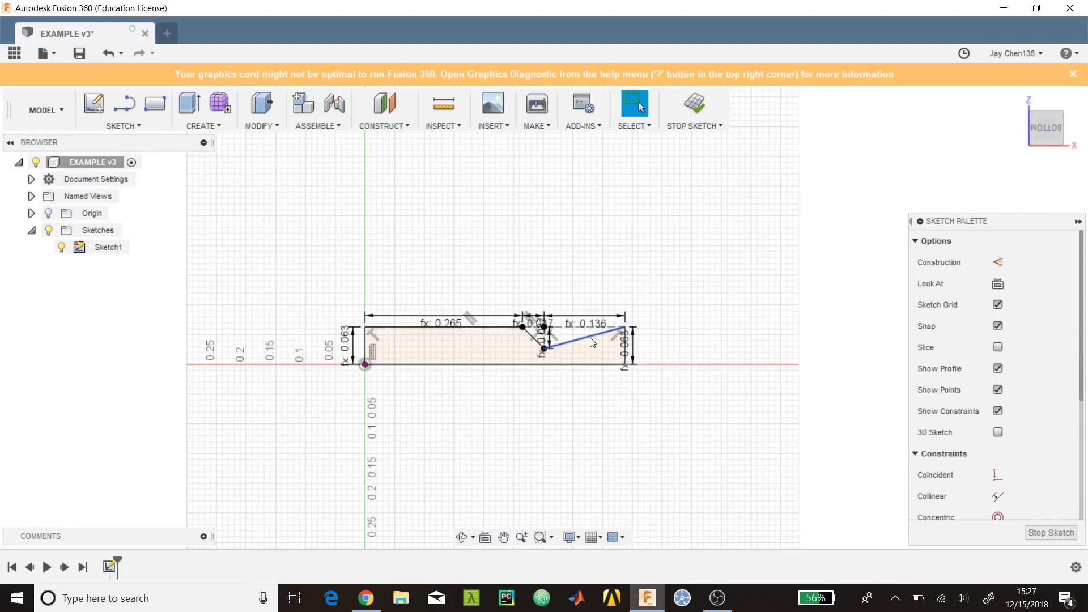
scroll(553, 335, up, 6)
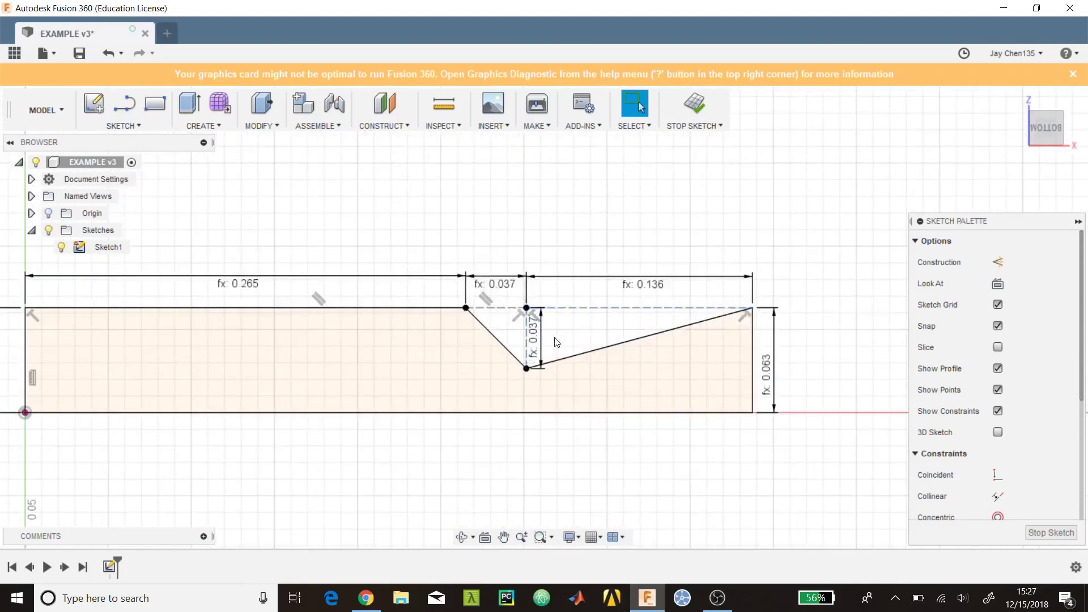
Draw a vertical construction line from the throat's bottom vertex, length 1.5*ThroatRadius (0.04)
scroll(579, 326, down, 3)
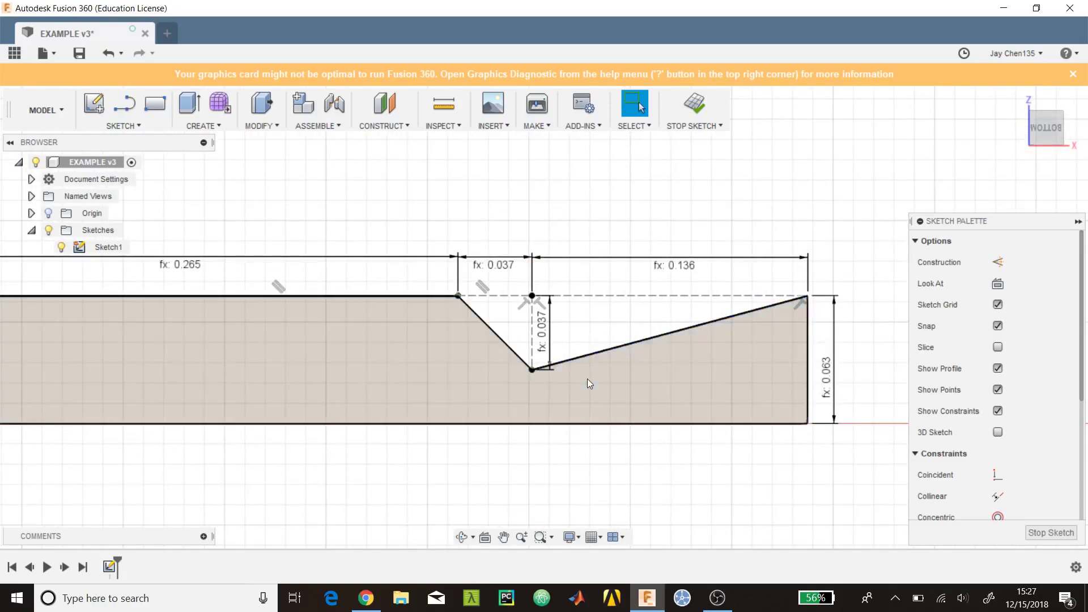
scroll(494, 315, up, 3)
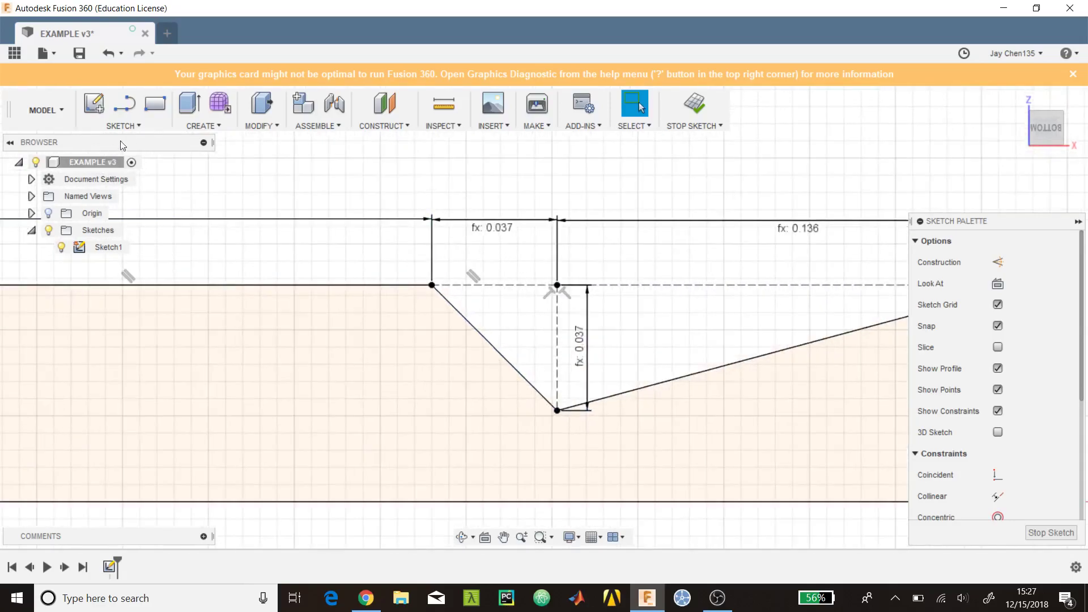
click(120, 109)
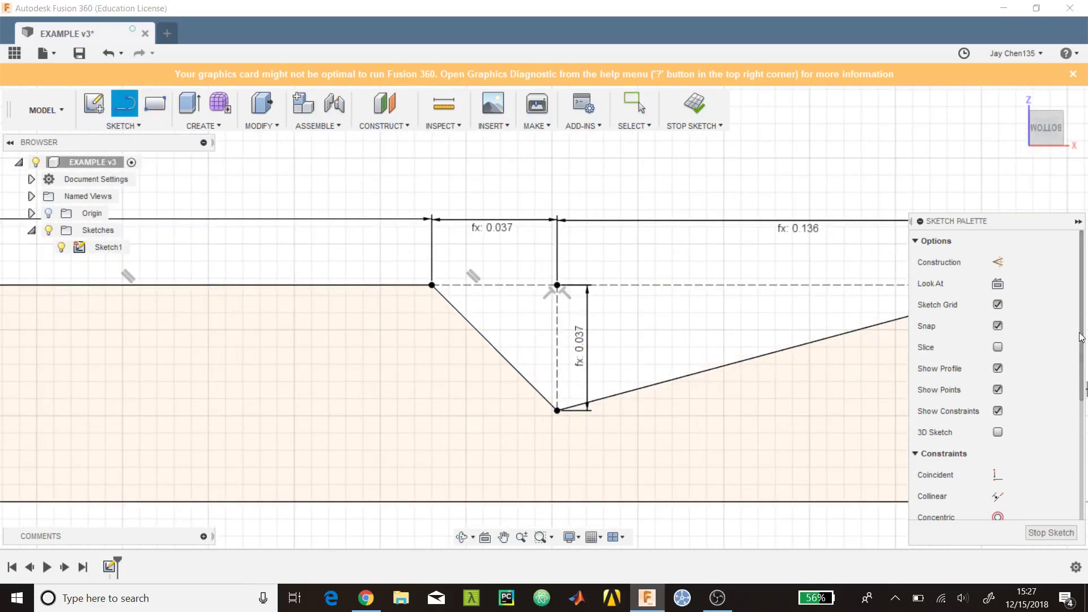
click(995, 262)
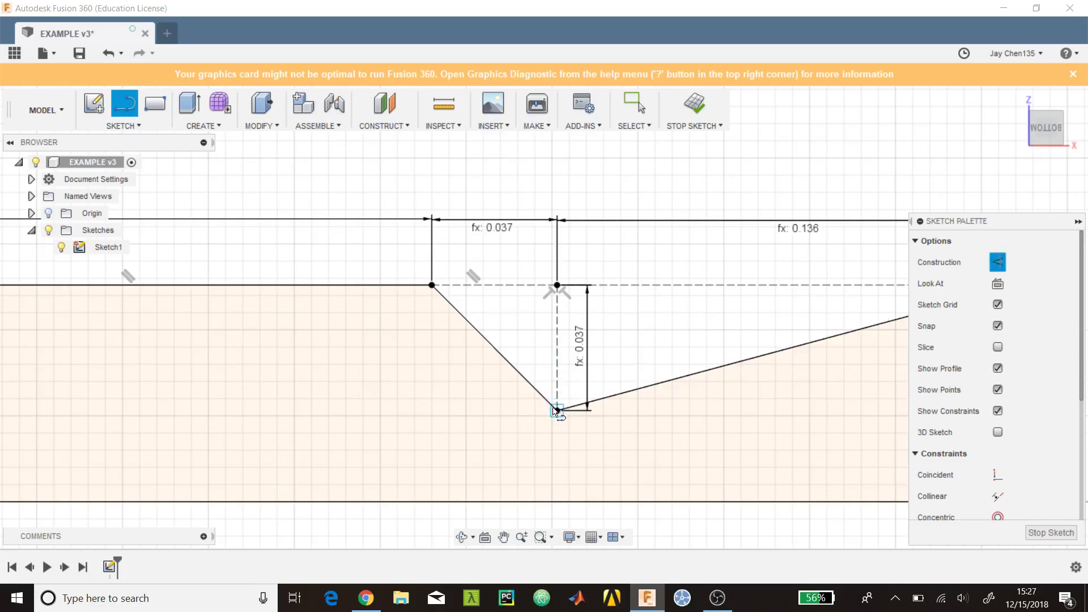
click(557, 410)
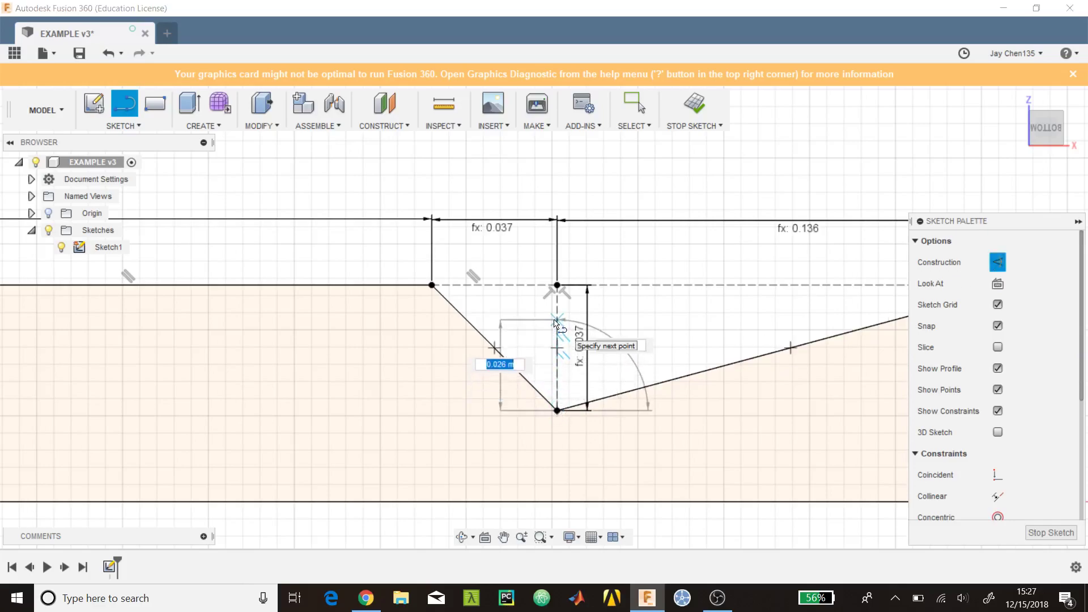
text(1.5*Rt)
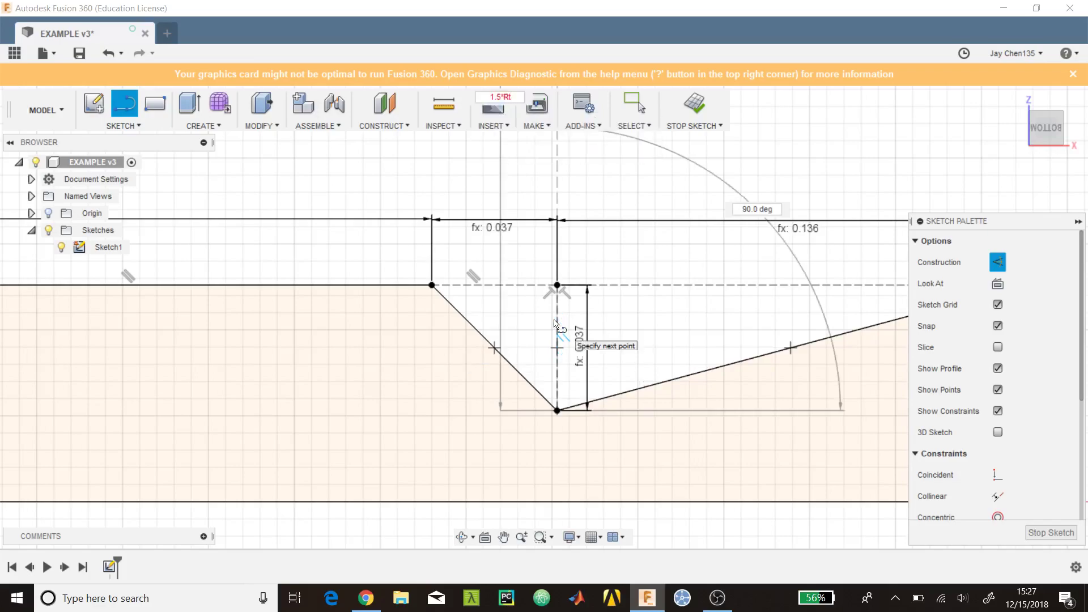
key(BackSpace)
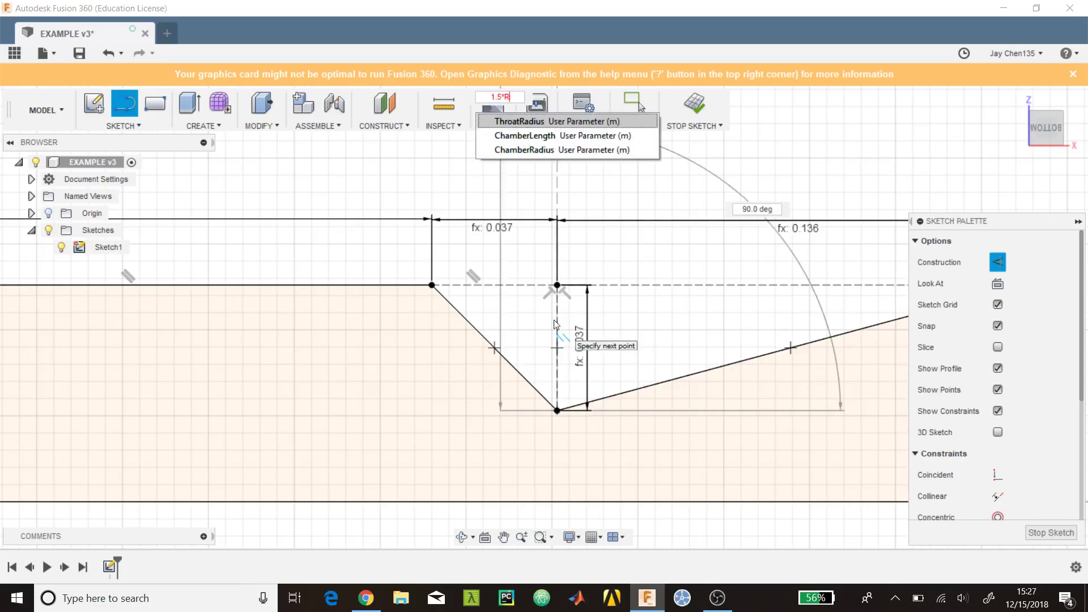
key(Return)
key(Return)
key(Escape)
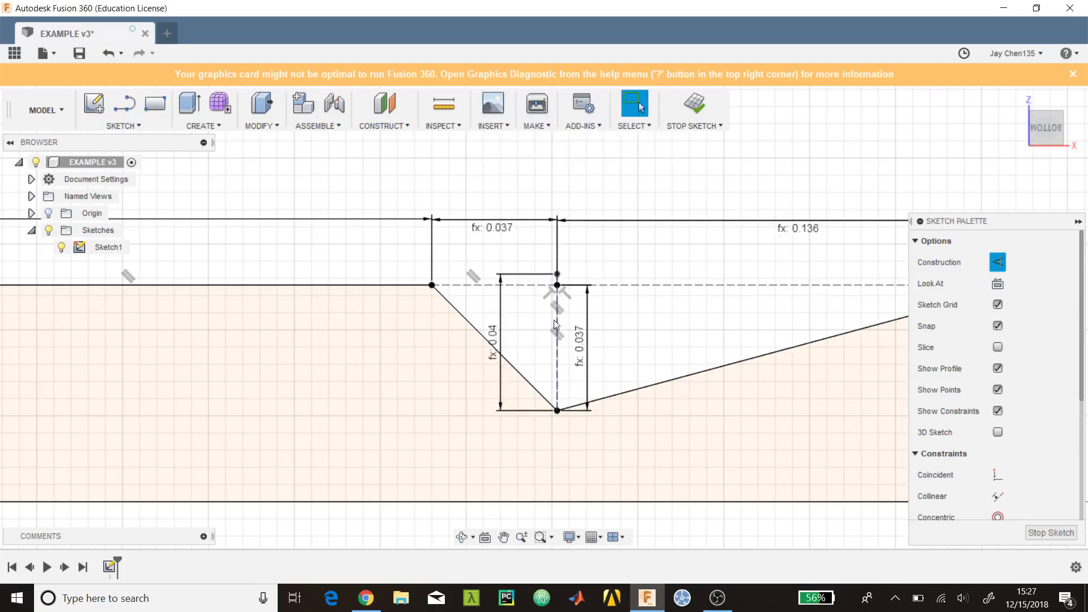
scroll(585, 297, up, 3)
scroll(585, 297, down, 3)
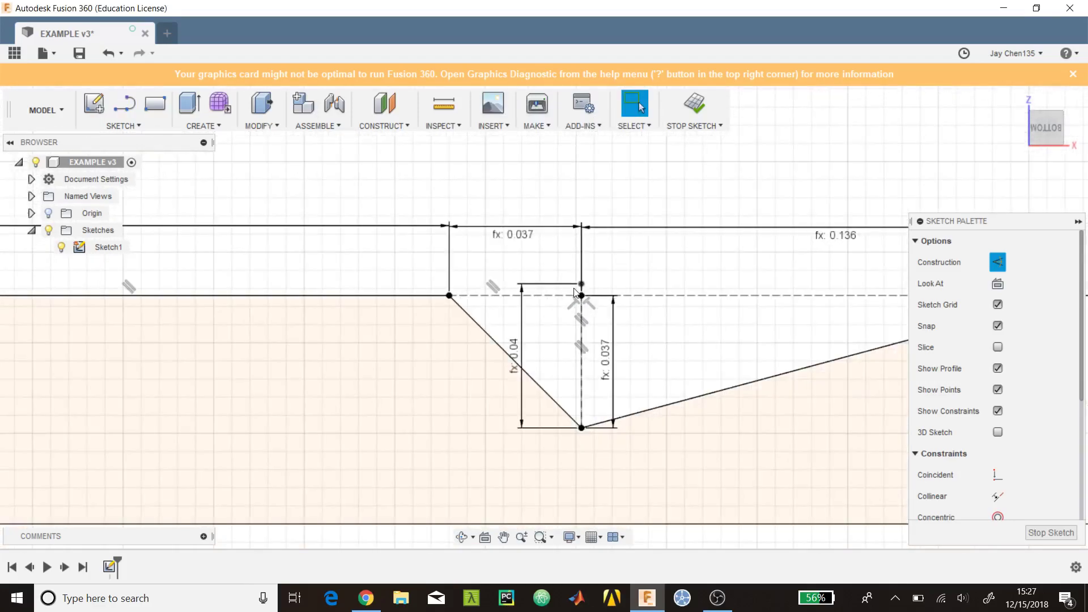
Draw a regular 90° center-point arc centered on the construction line's top, starting at the throat vertex
click(121, 125)
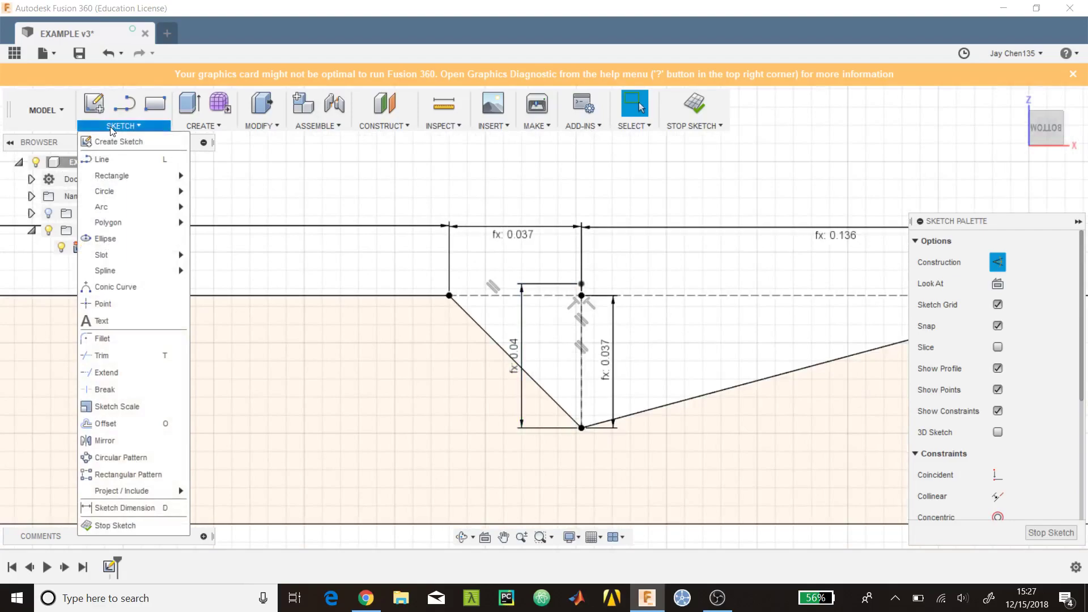
mouse_move(103, 195)
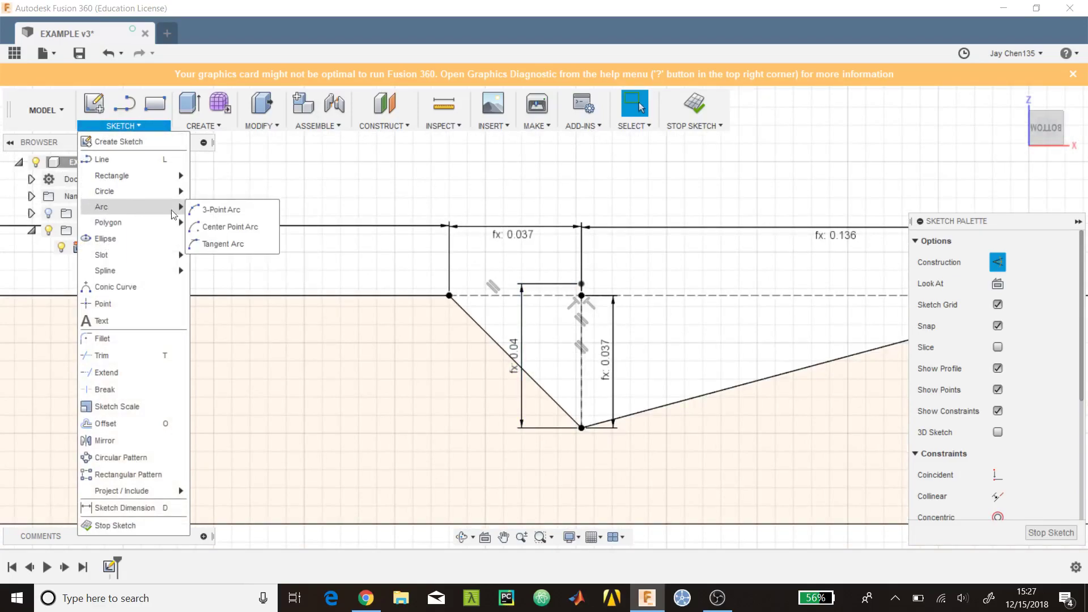
click(230, 226)
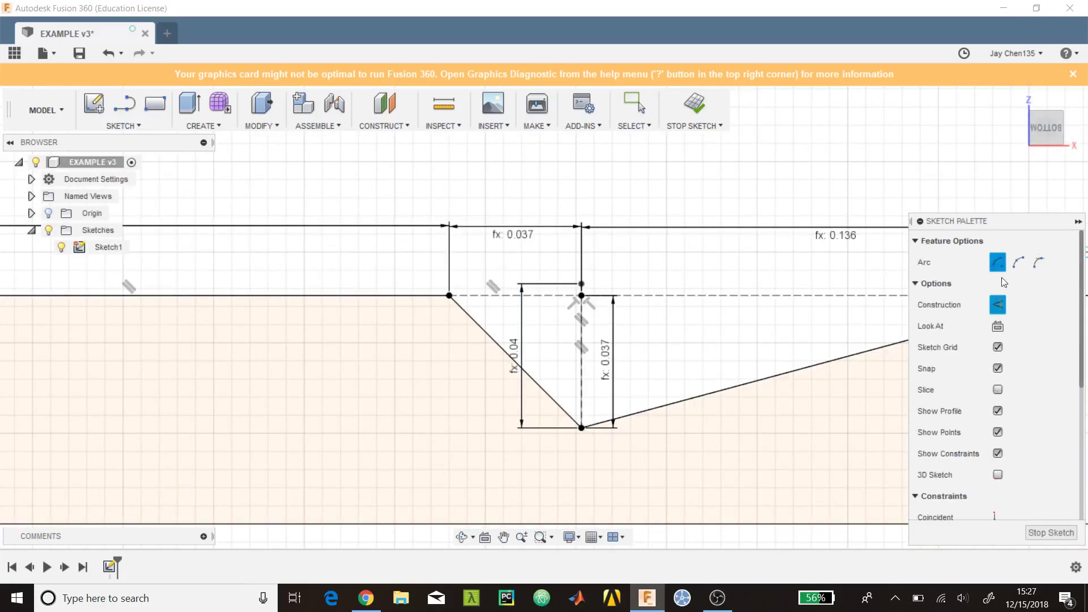
click(999, 306)
click(581, 295)
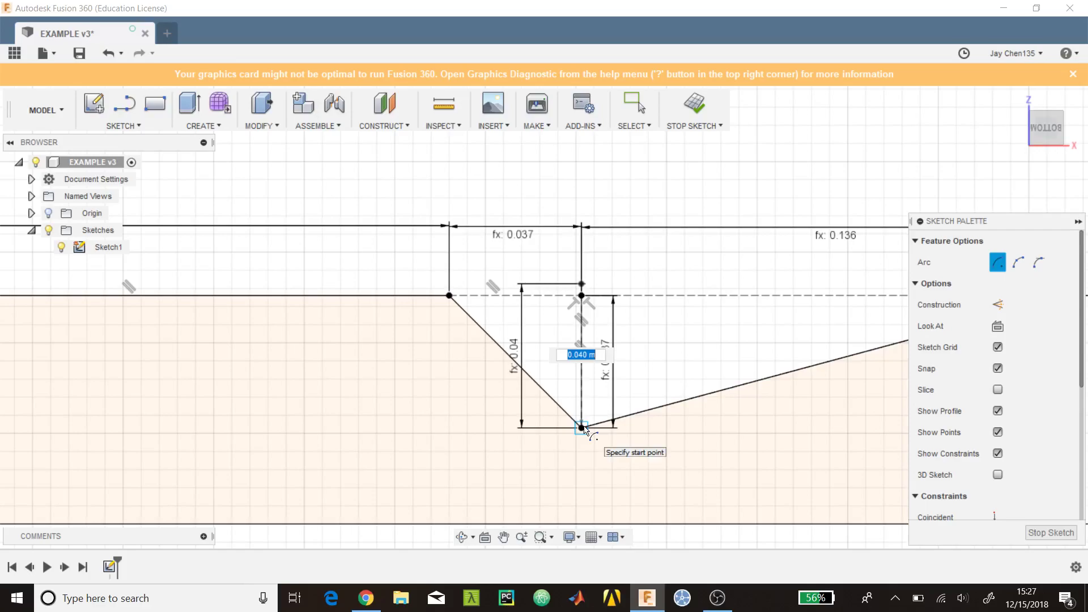
click(581, 428)
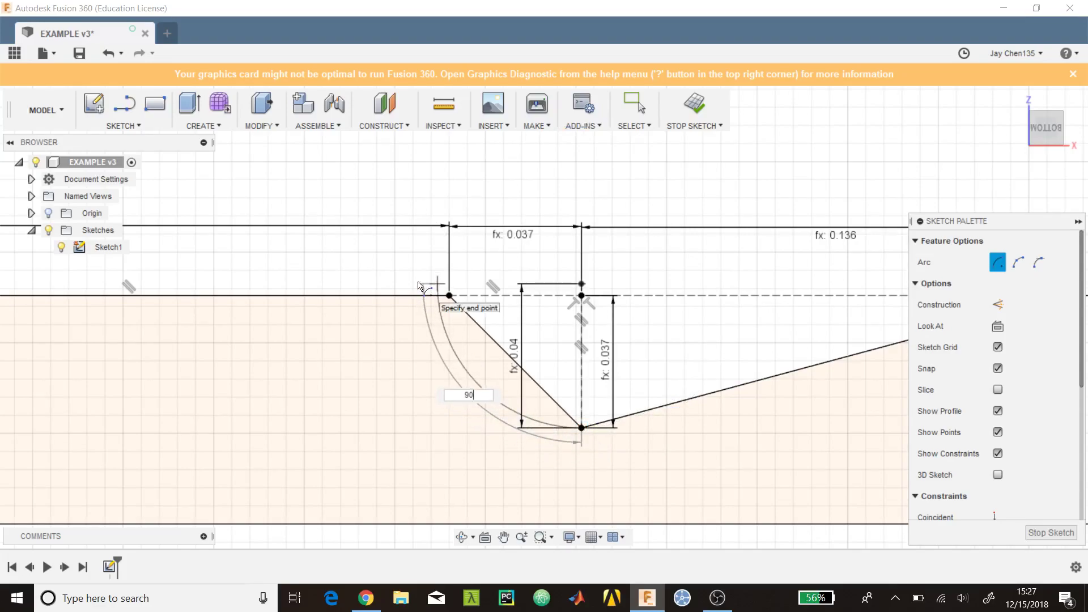
key(Return)
key(Escape)
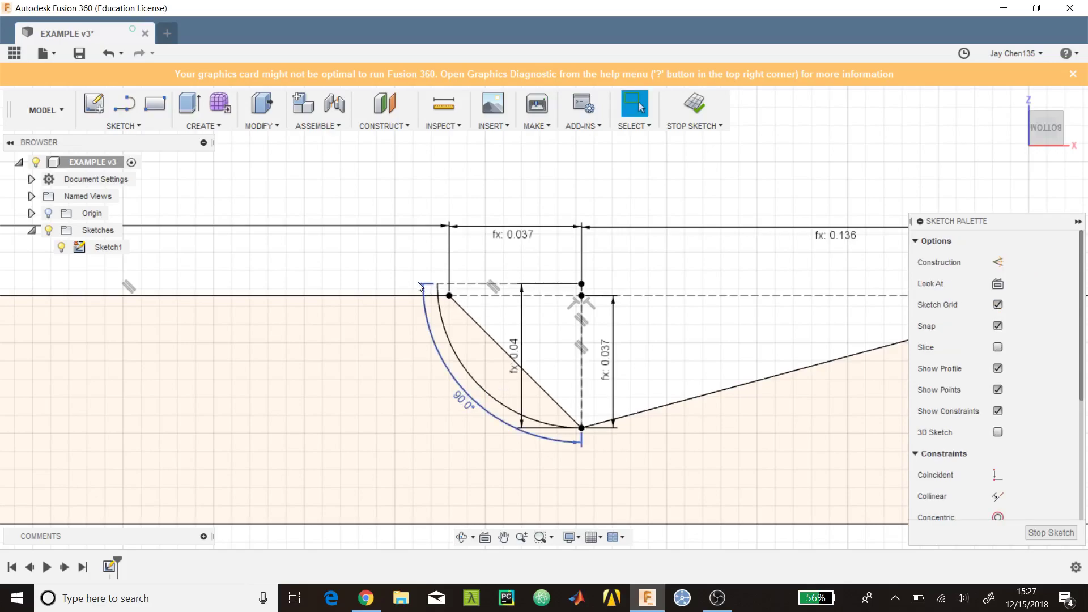
scroll(484, 376, up, 5)
scroll(697, 426, down, 3)
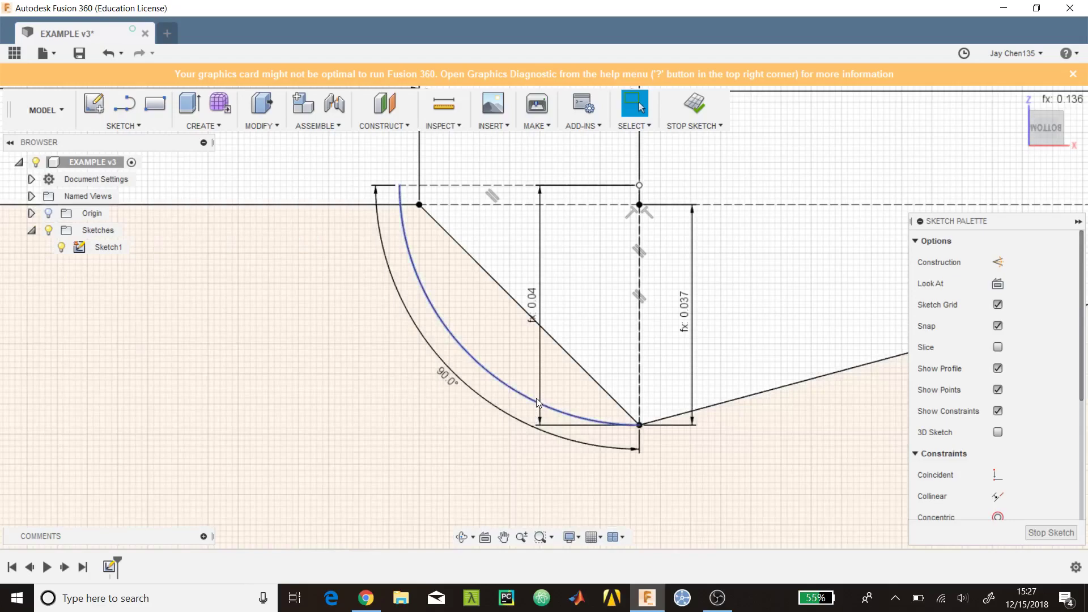
Select the inner arc chain, the diagonal line and the outer profile region to verify them
double_click(536, 398)
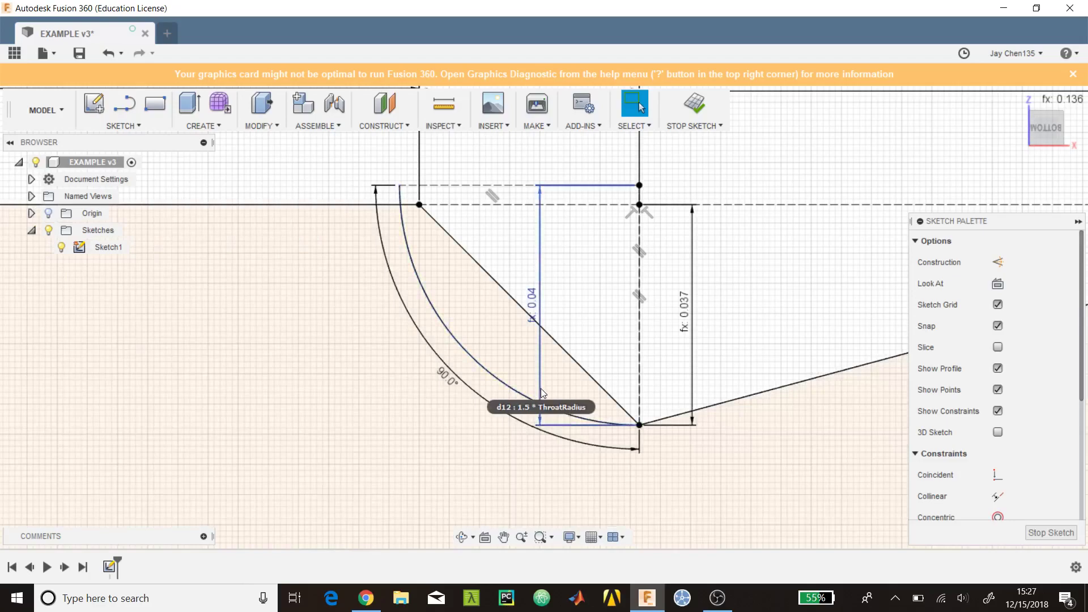
key(Escape)
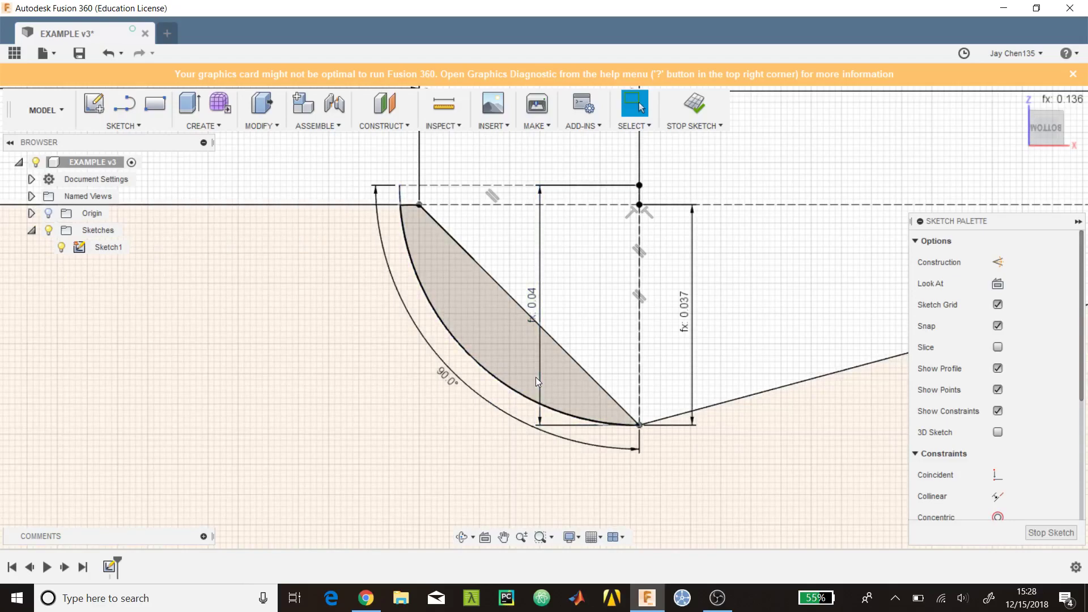
click(584, 368)
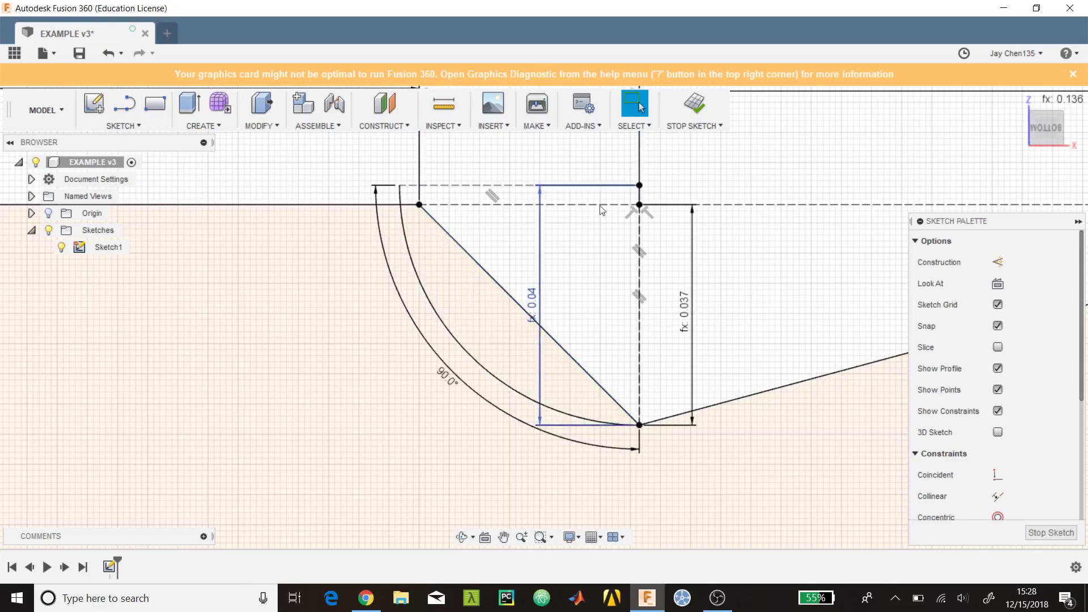
scroll(722, 346, down, 4)
scroll(607, 318, up, 6)
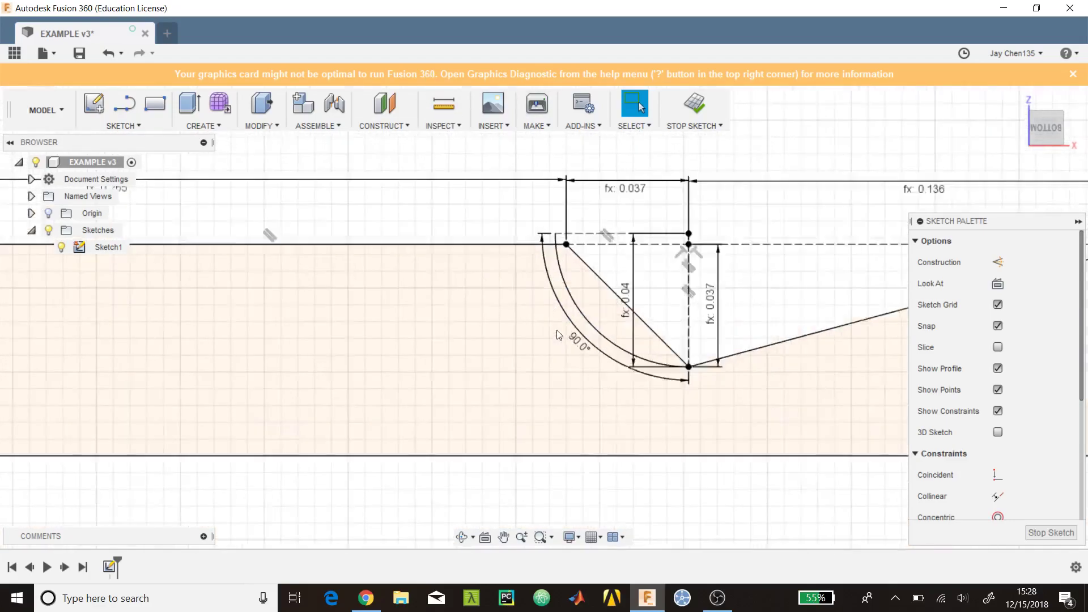
click(607, 318)
scroll(607, 318, up, 4)
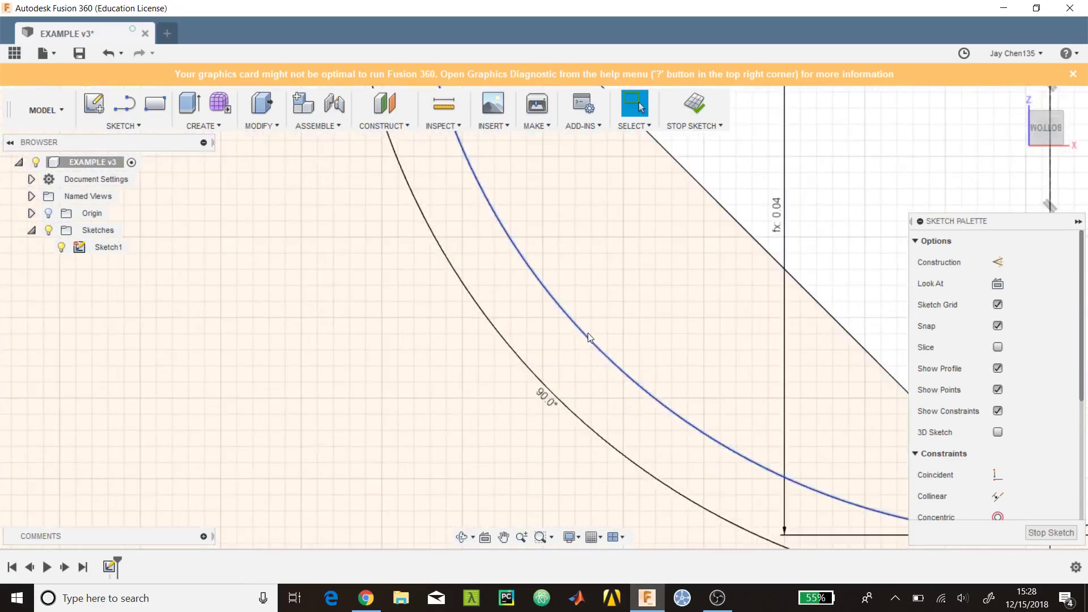
scroll(589, 337, down, 6)
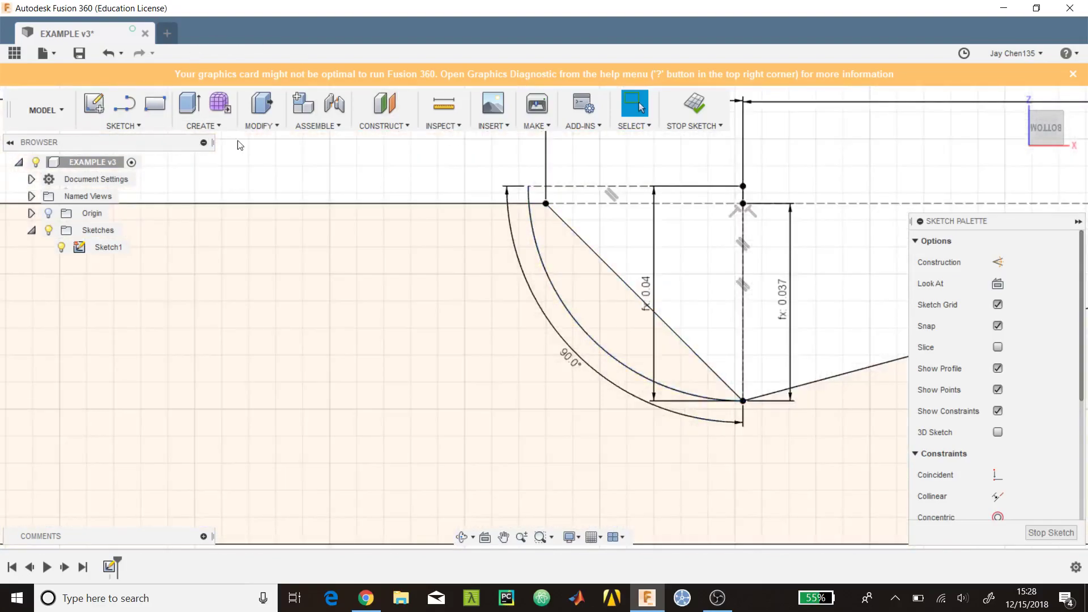
Draw a 135° line from the outer arc to the horizontal axis line and make it construction
click(130, 109)
scroll(558, 331, down, 3)
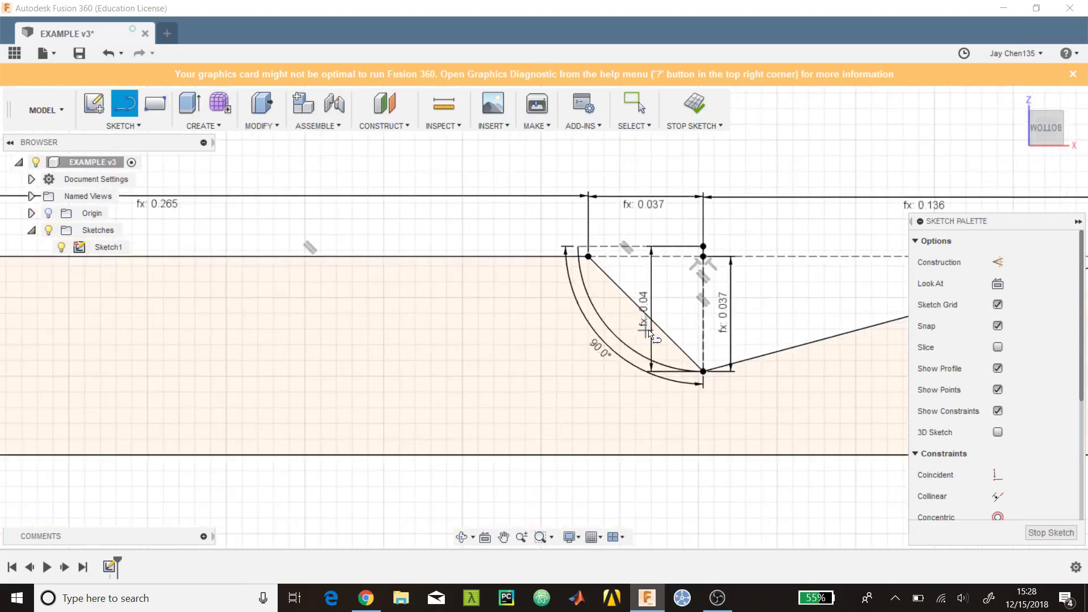
scroll(642, 337, up, 4)
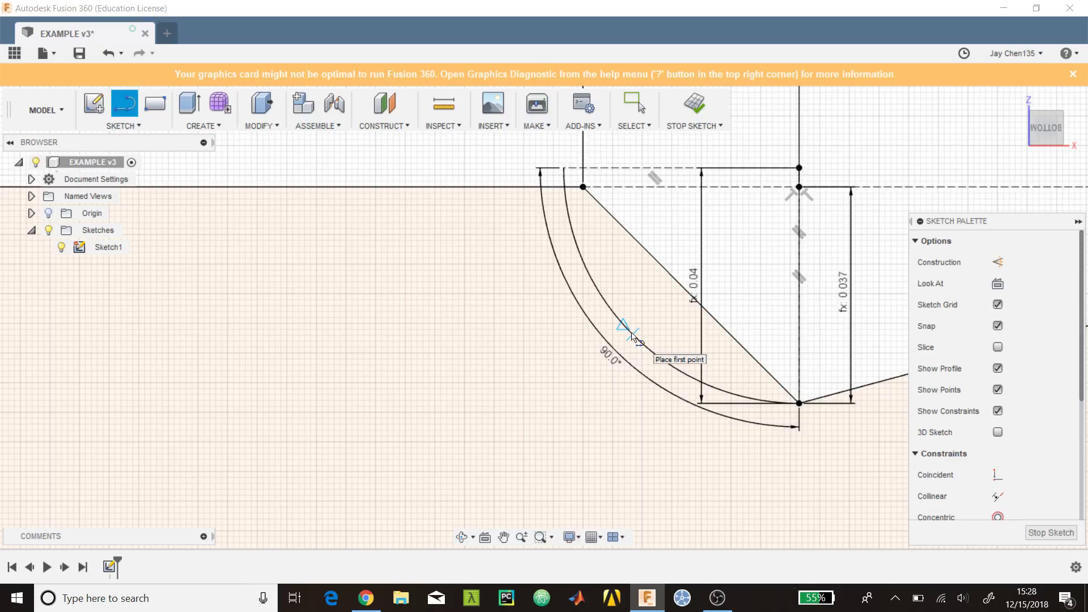
click(633, 337)
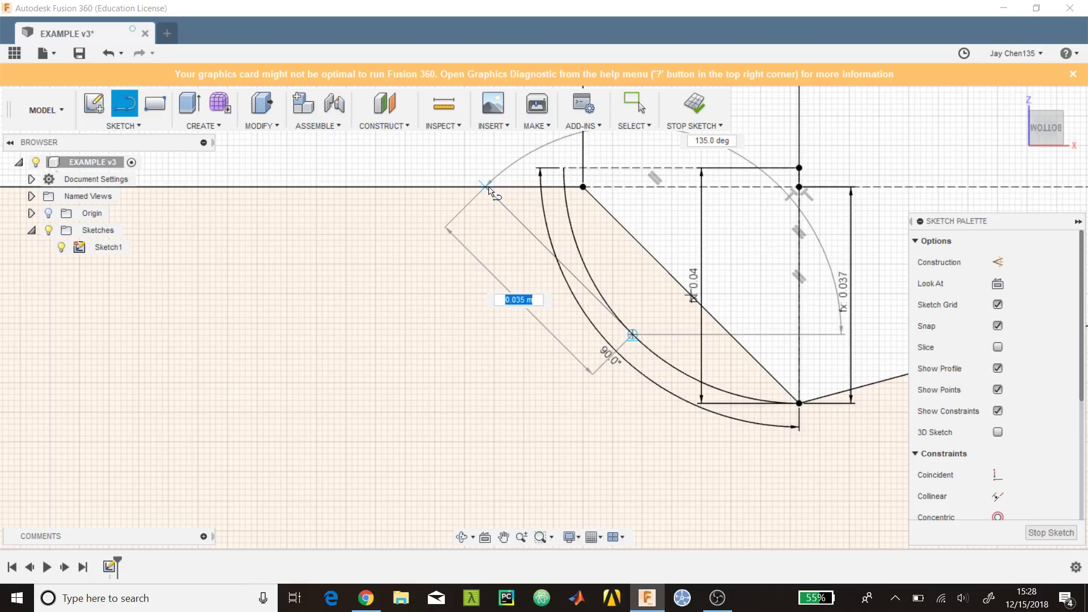
key(Tab)
click(481, 188)
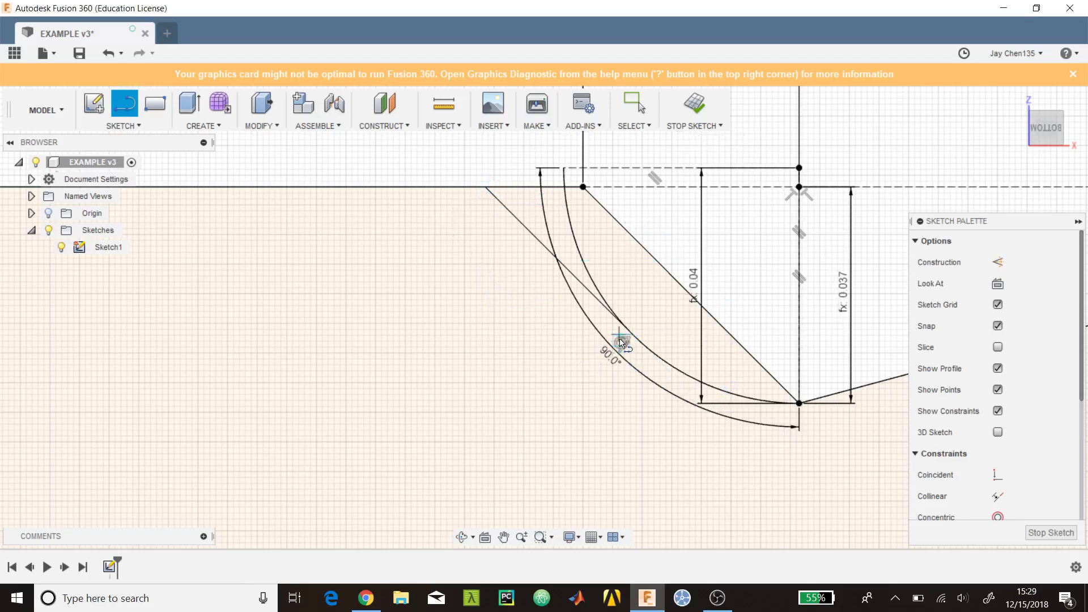
scroll(622, 342, up, 2)
scroll(635, 334, down, 4)
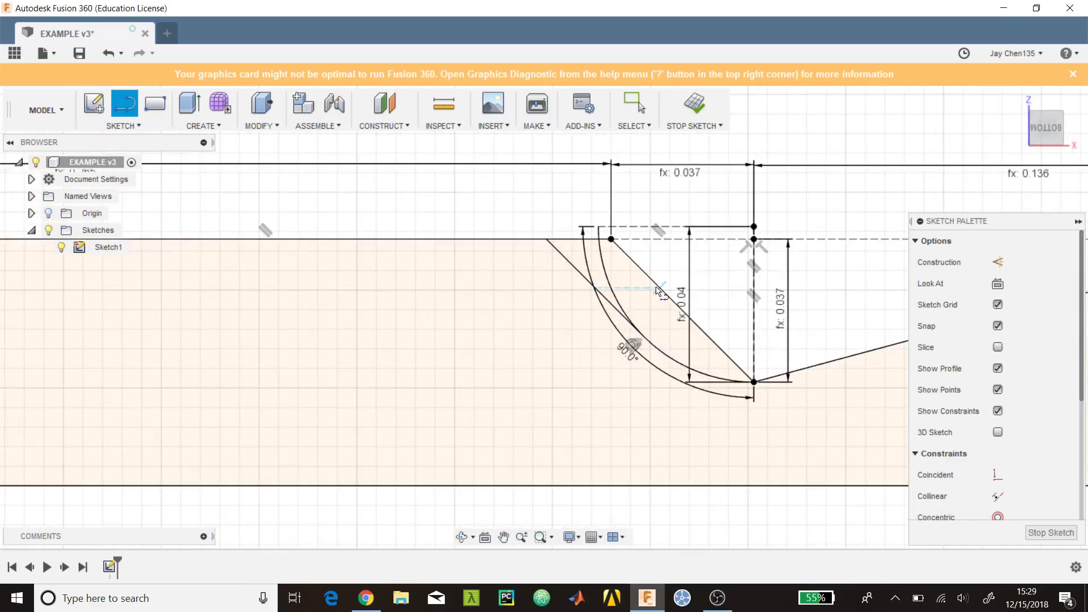
key(Escape)
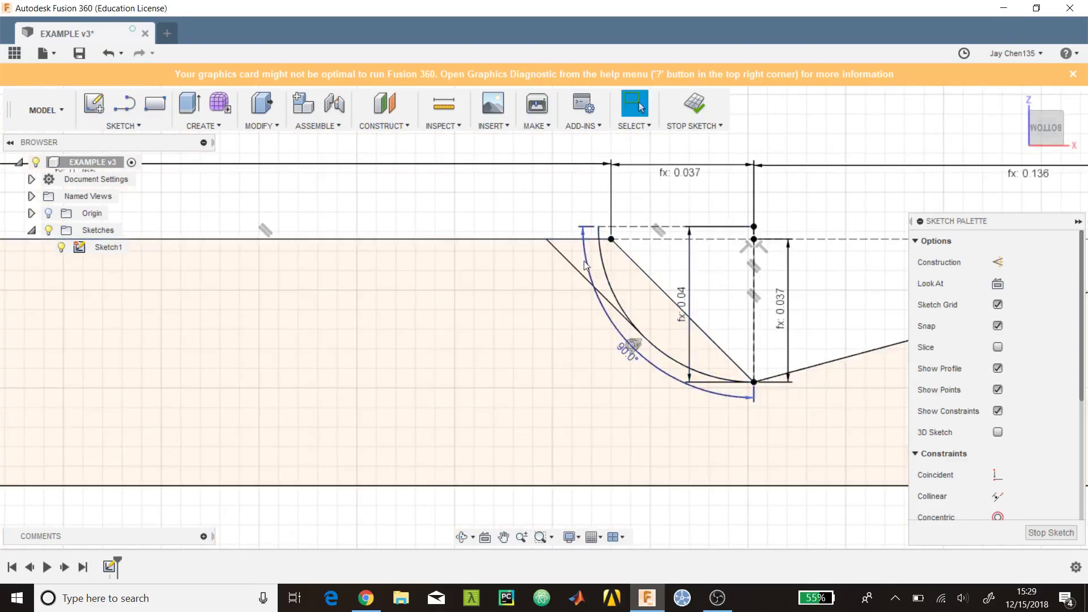
click(584, 277)
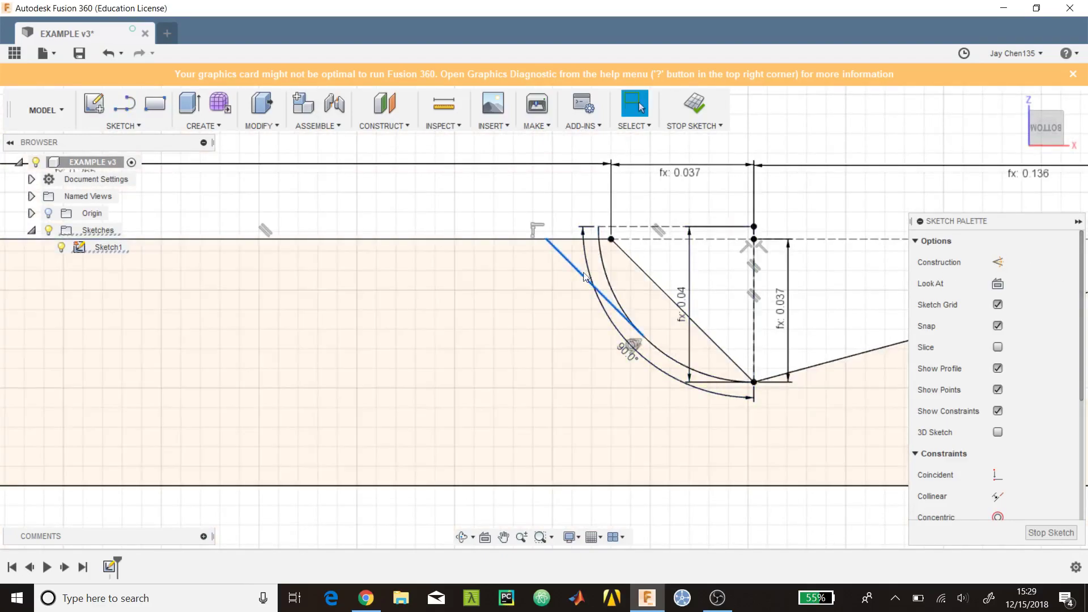
click(998, 262)
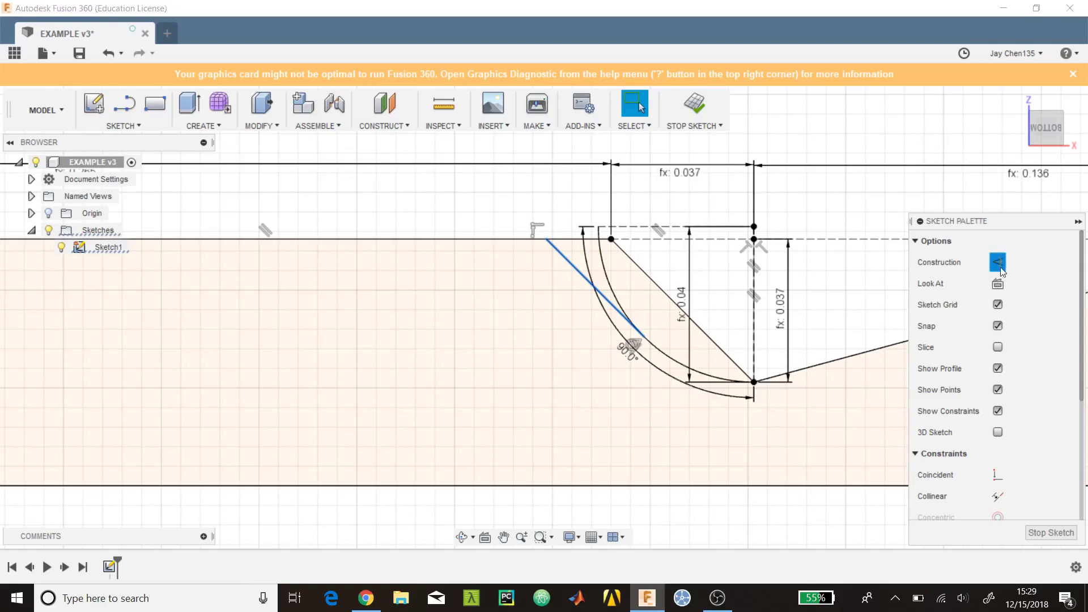
scroll(656, 436, down, 3)
scroll(633, 334, up, 5)
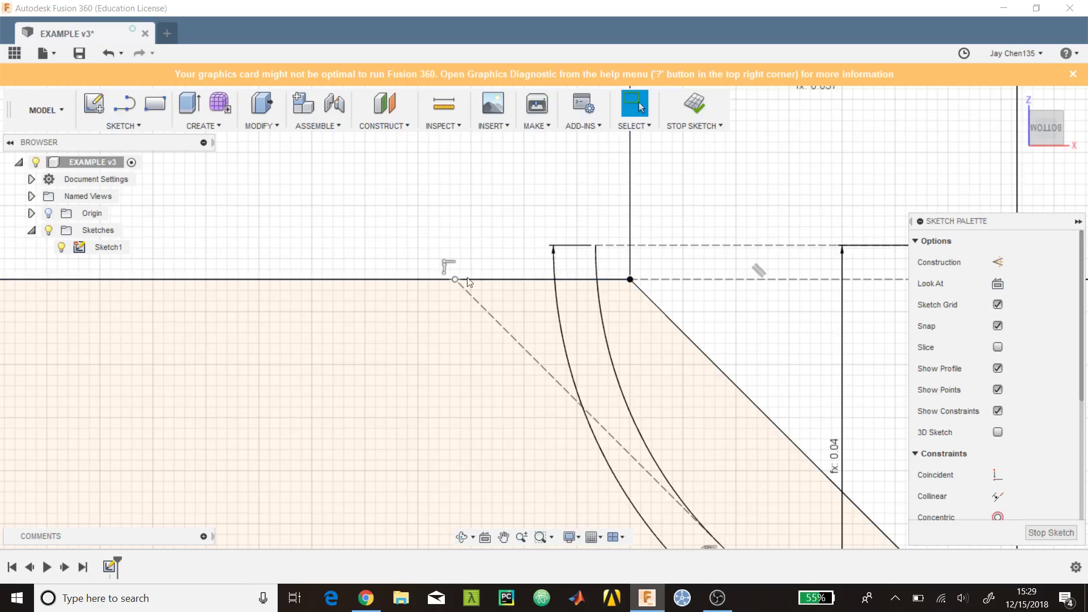
click(597, 287)
click(443, 104)
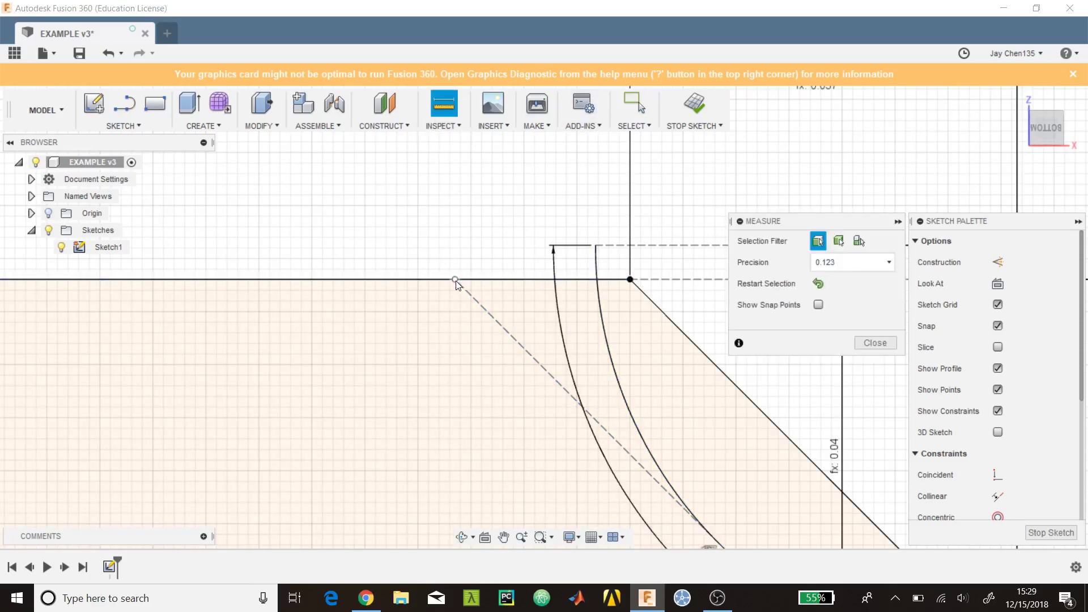
click(457, 281)
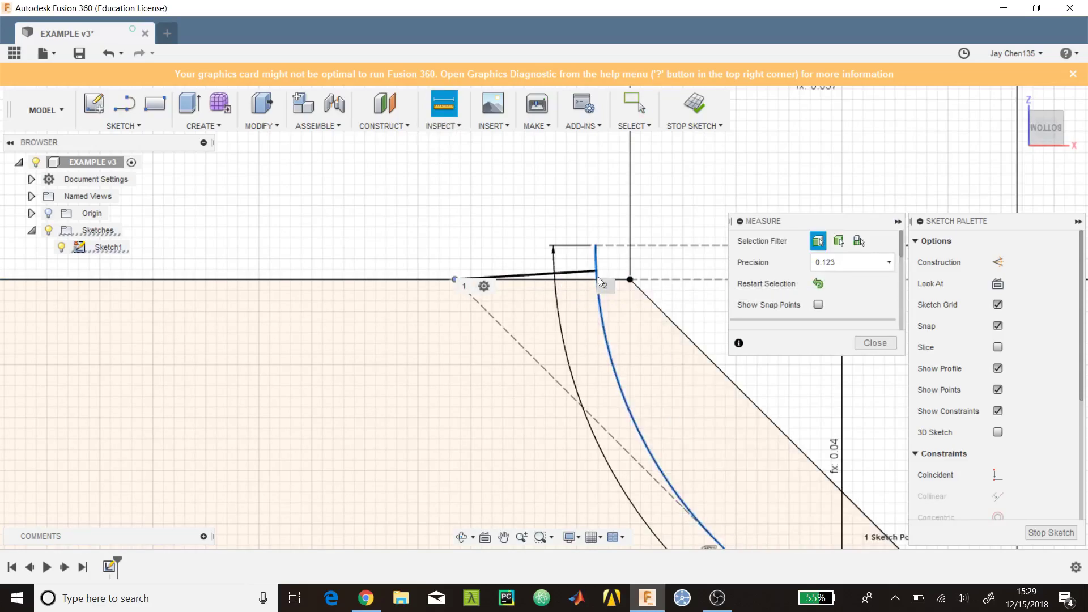
key(Escape)
click(444, 104)
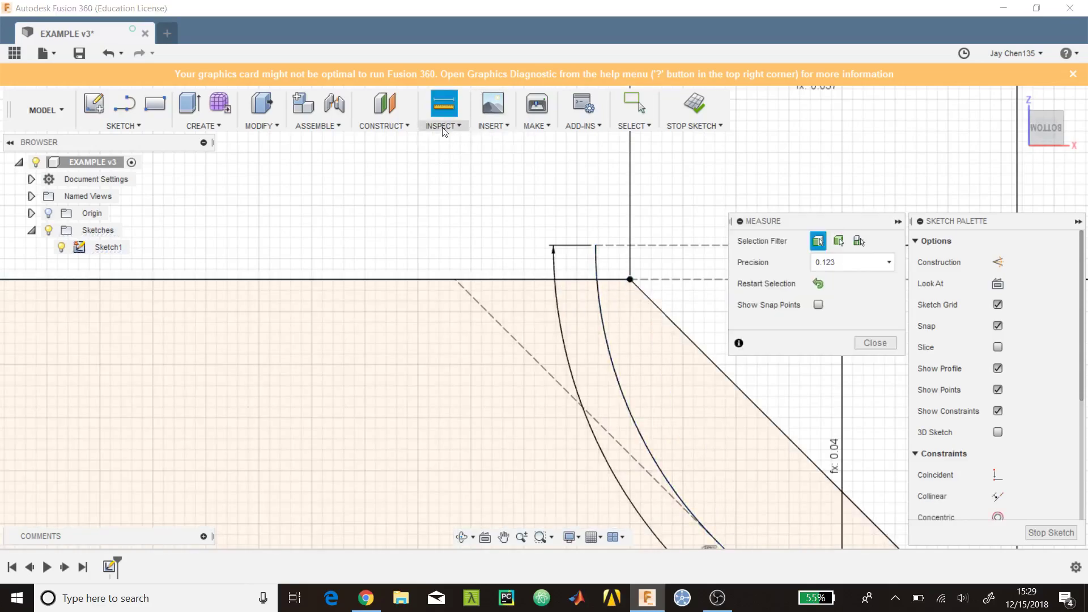
click(455, 279)
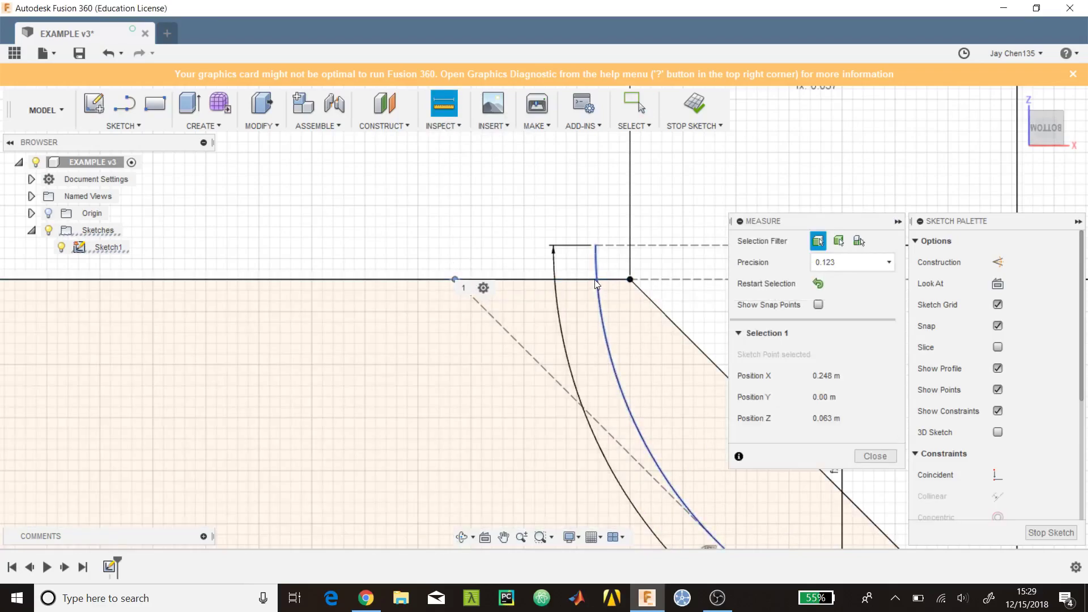
click(602, 280)
scroll(601, 297, up, 4)
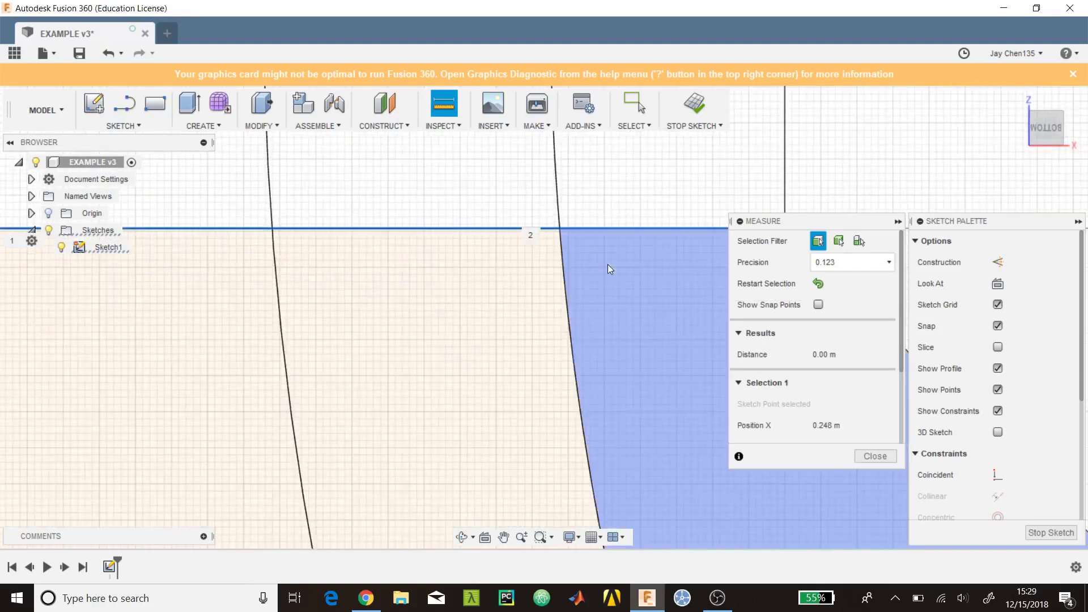
click(875, 456)
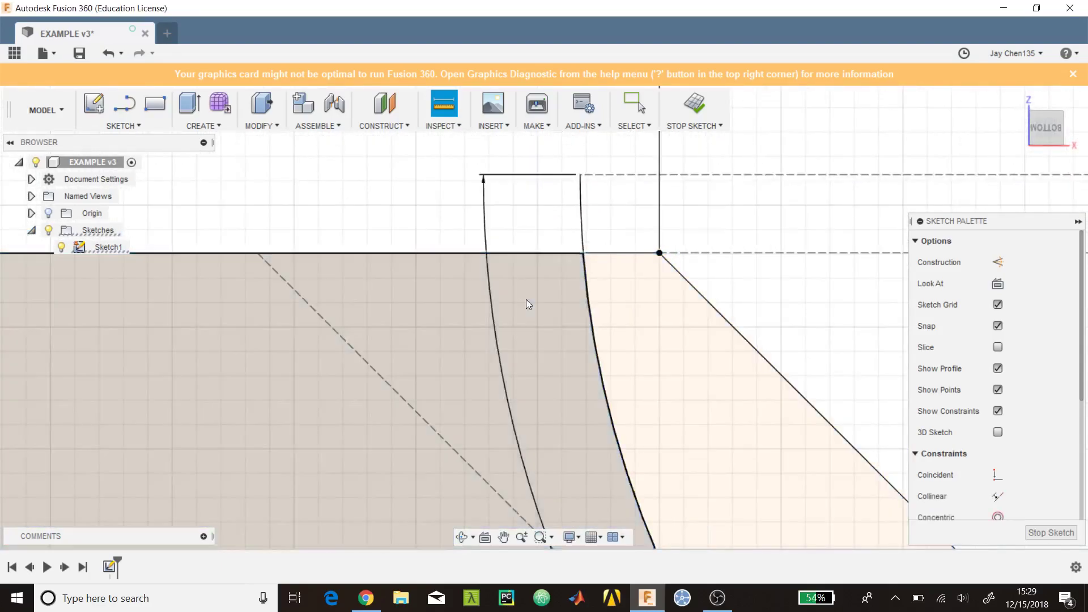
scroll(526, 299, down, 3)
click(122, 126)
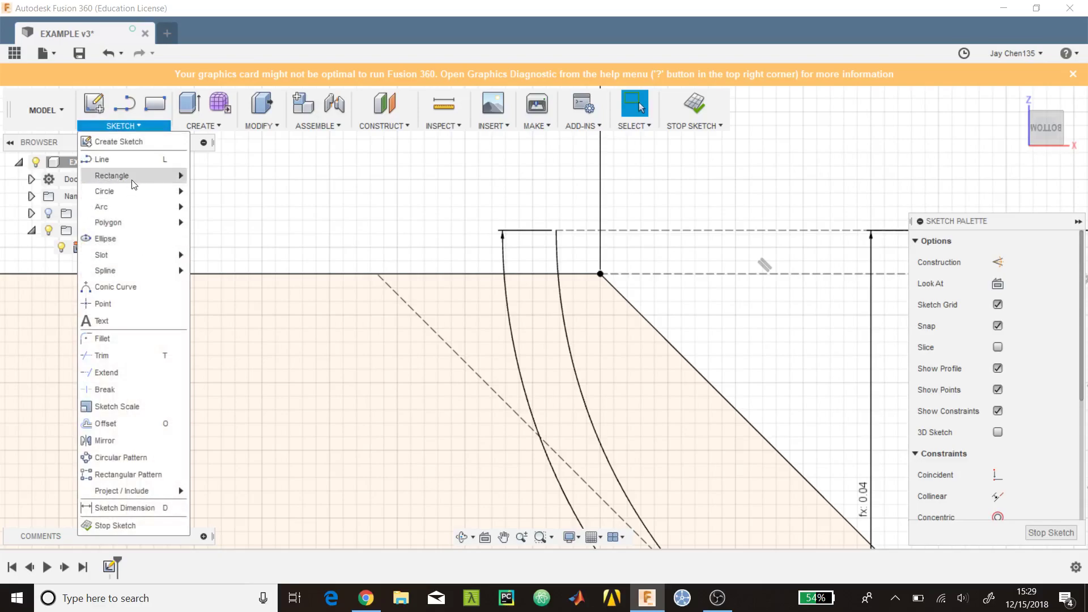
Place a sketch point where the inner arc meets the axis
click(136, 304)
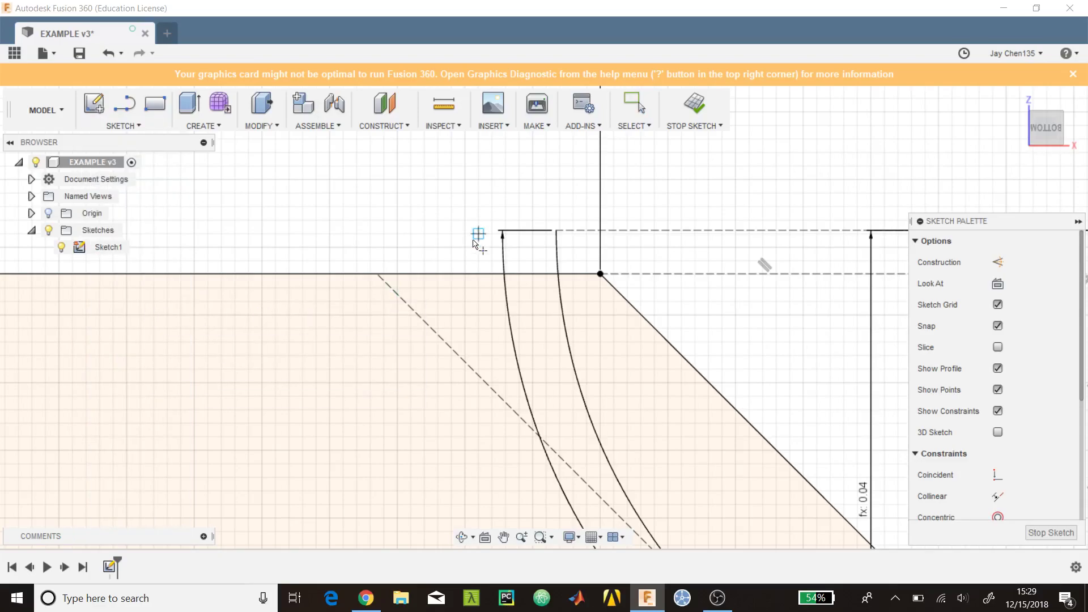
click(378, 274)
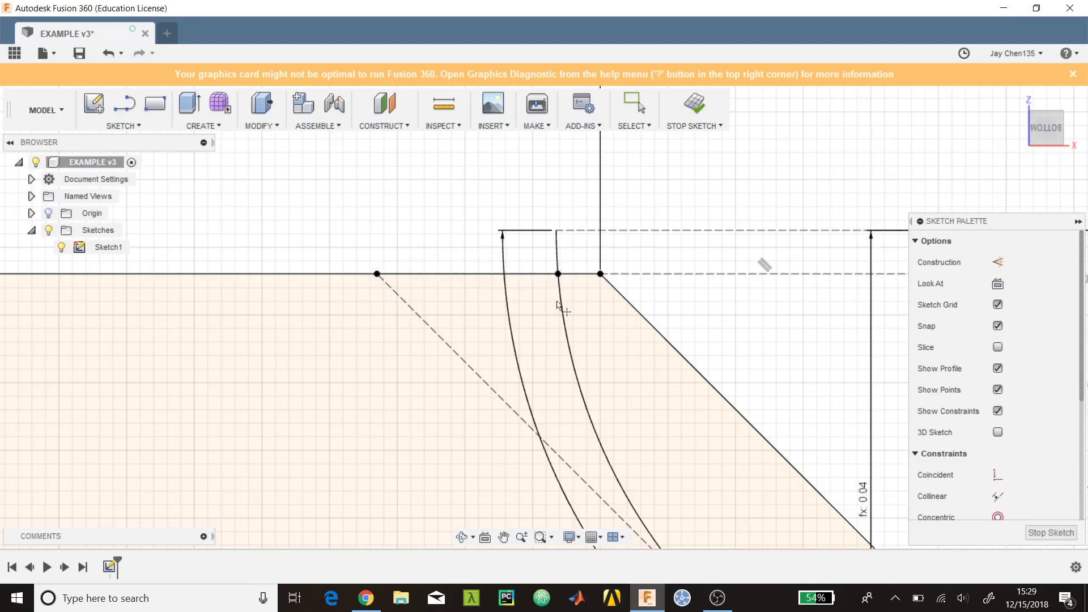
key(Escape)
scroll(657, 385, down, 3)
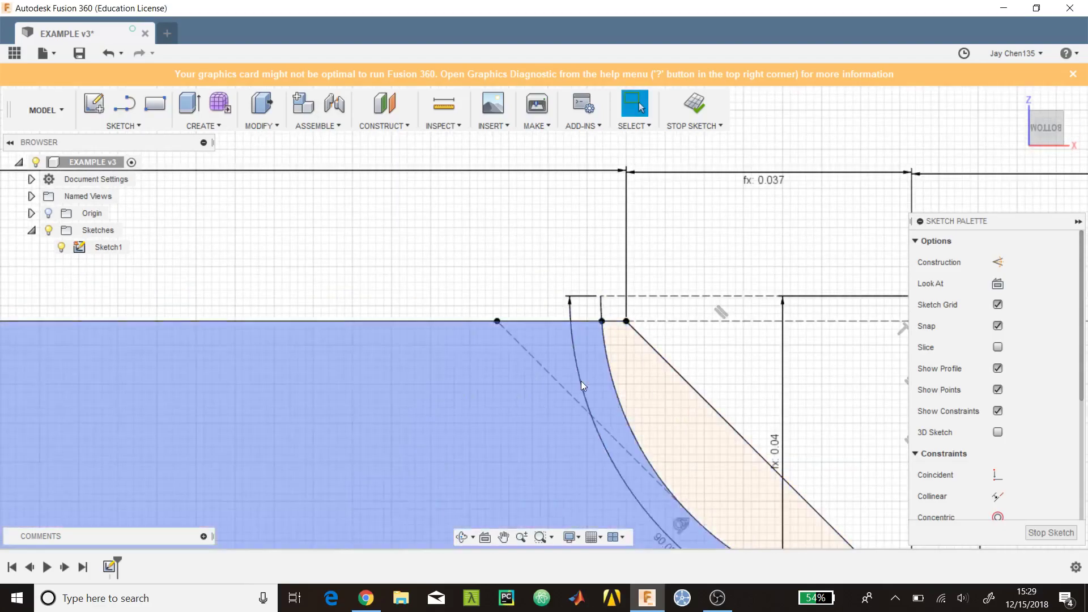
scroll(582, 386, up, 2)
Measure the 0.013 m distance between the two sketch points
click(124, 126)
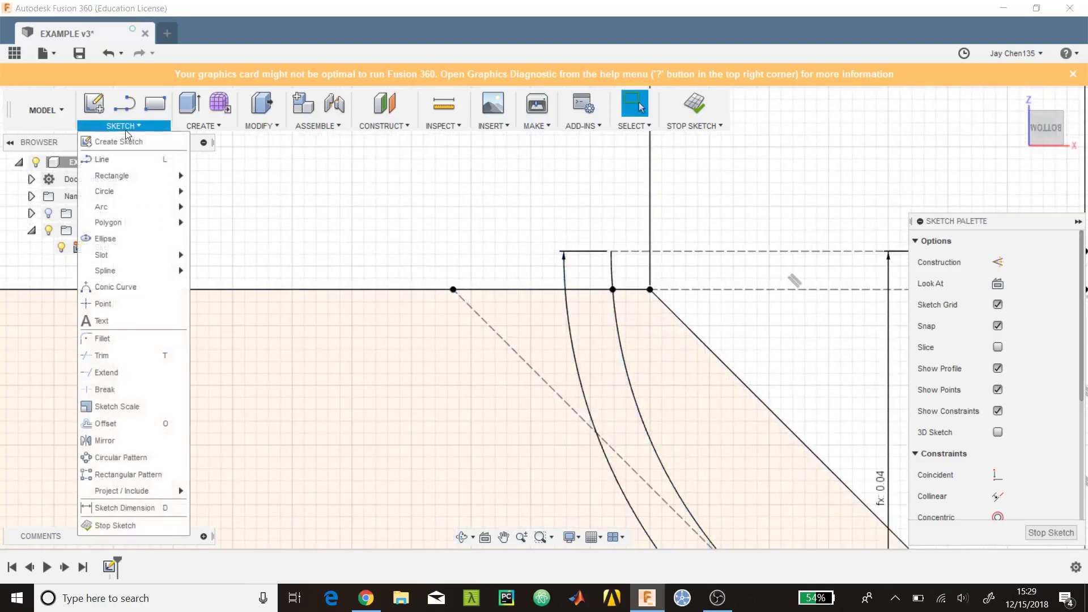
key(i)
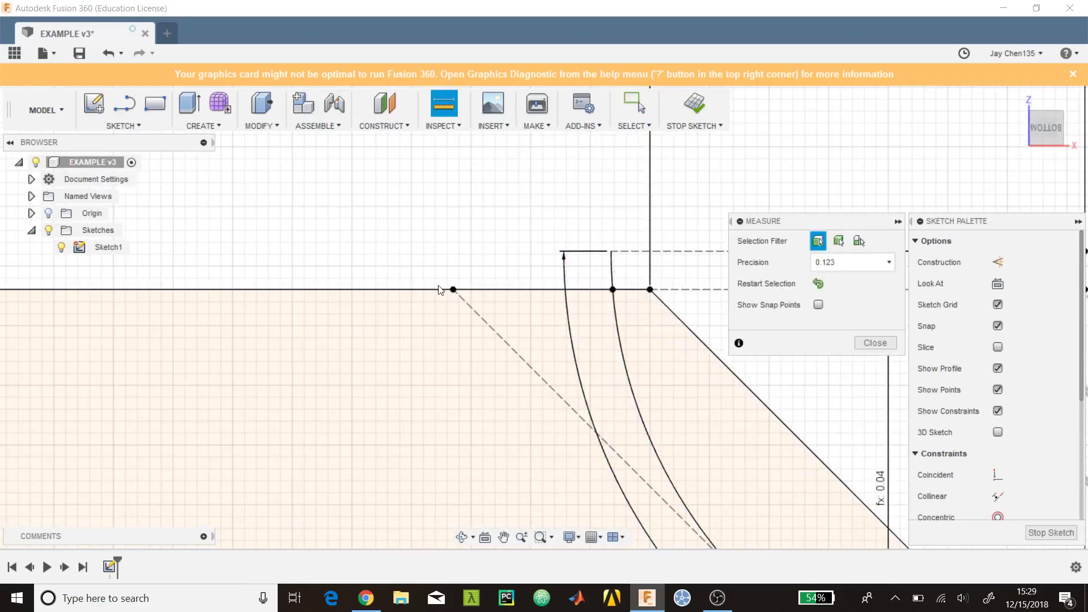
click(453, 290)
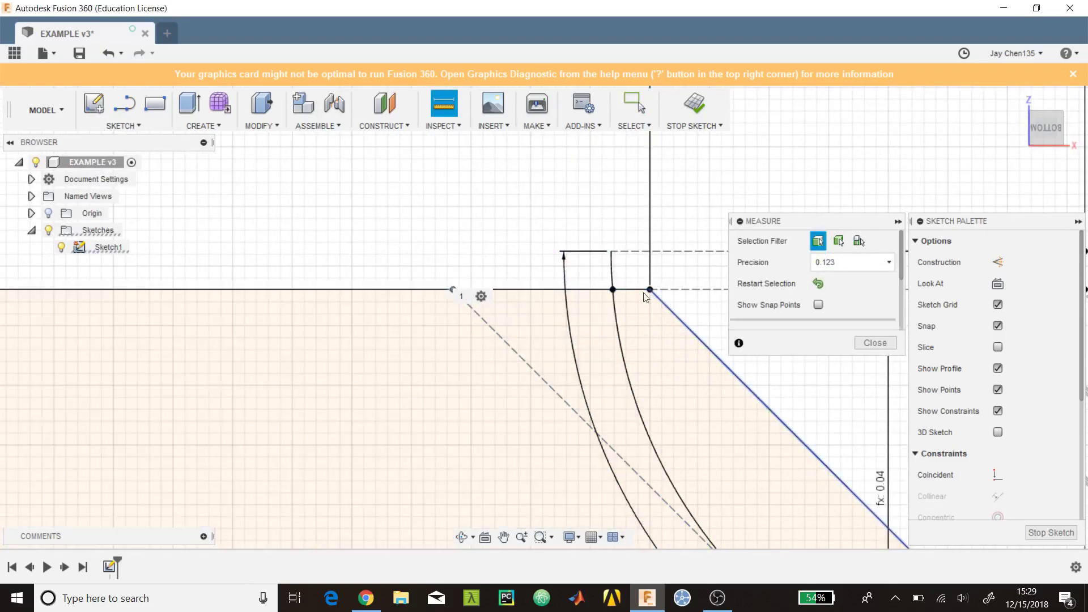
click(614, 289)
scroll(811, 309, down, 3)
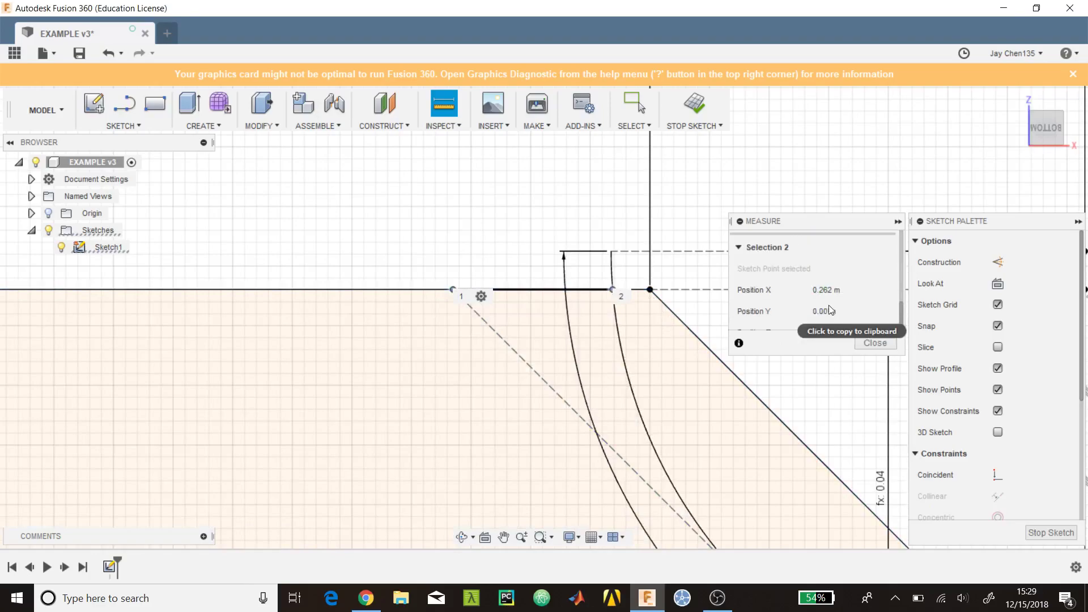
scroll(852, 301, down, 4)
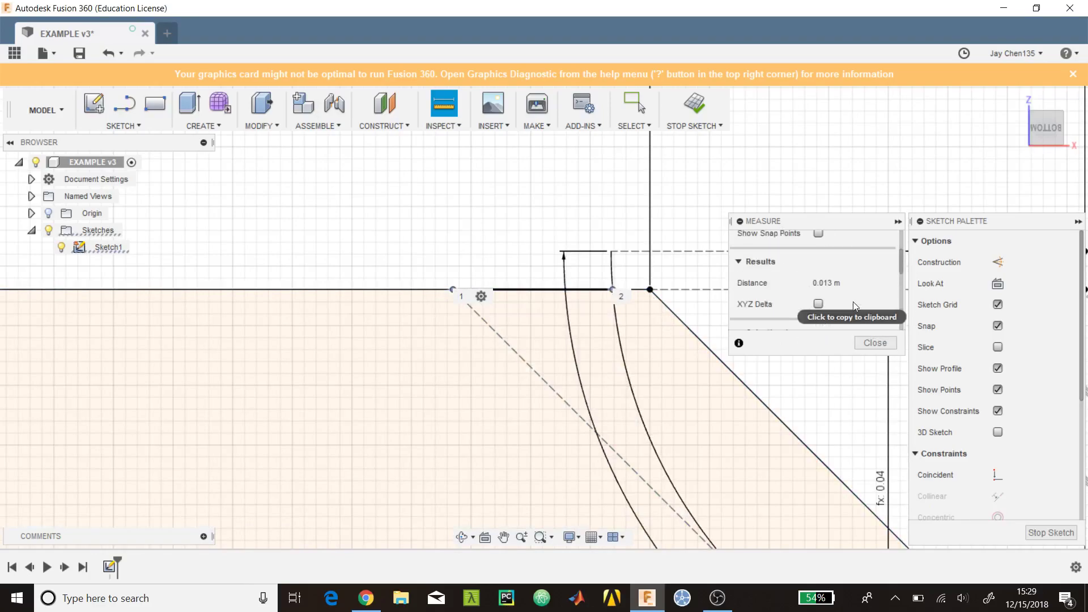
scroll(852, 302, up, 1)
scroll(843, 306, down, 1)
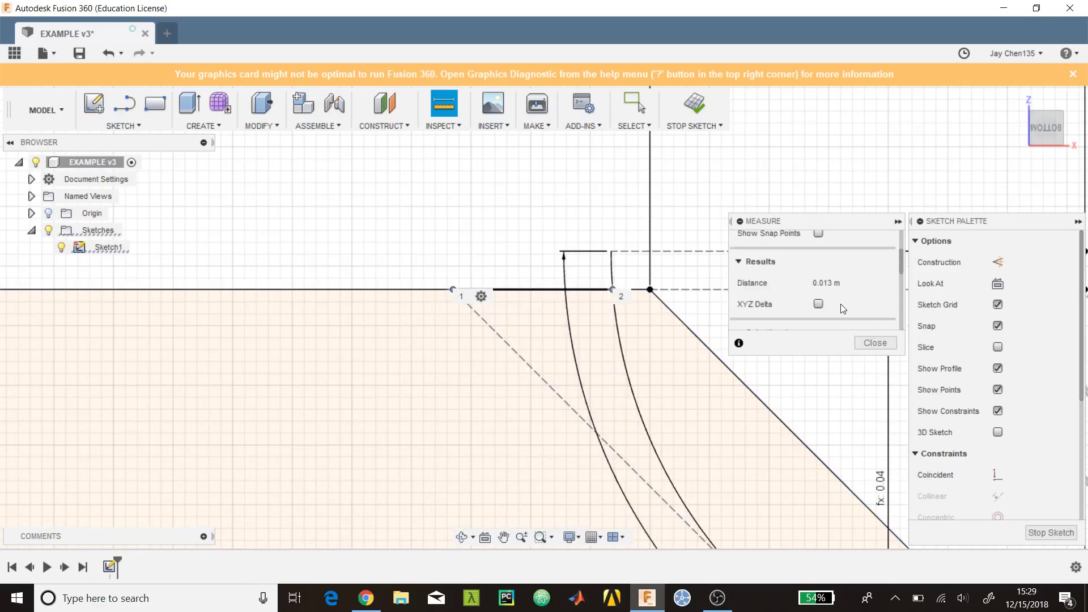
click(871, 342)
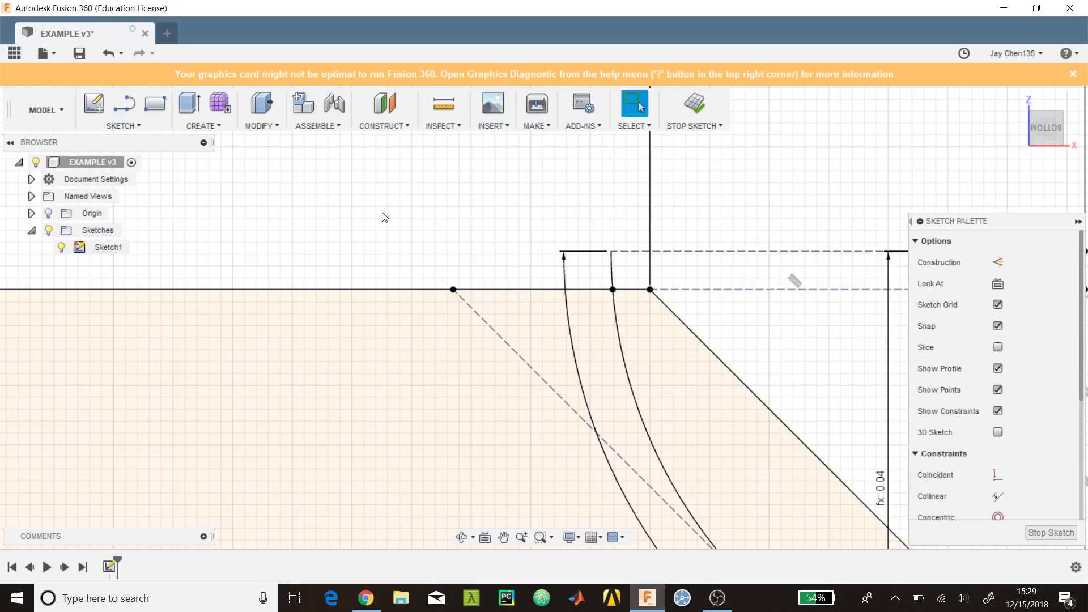
Draw a 0.013-long line leftward from the dashed diagonal's start point
click(124, 104)
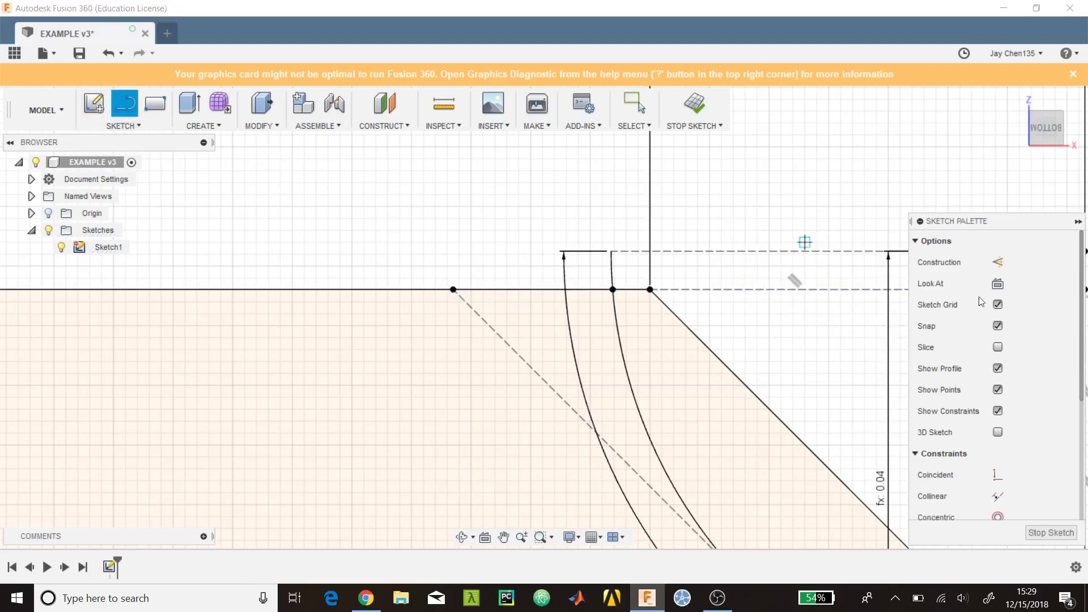
click(457, 290)
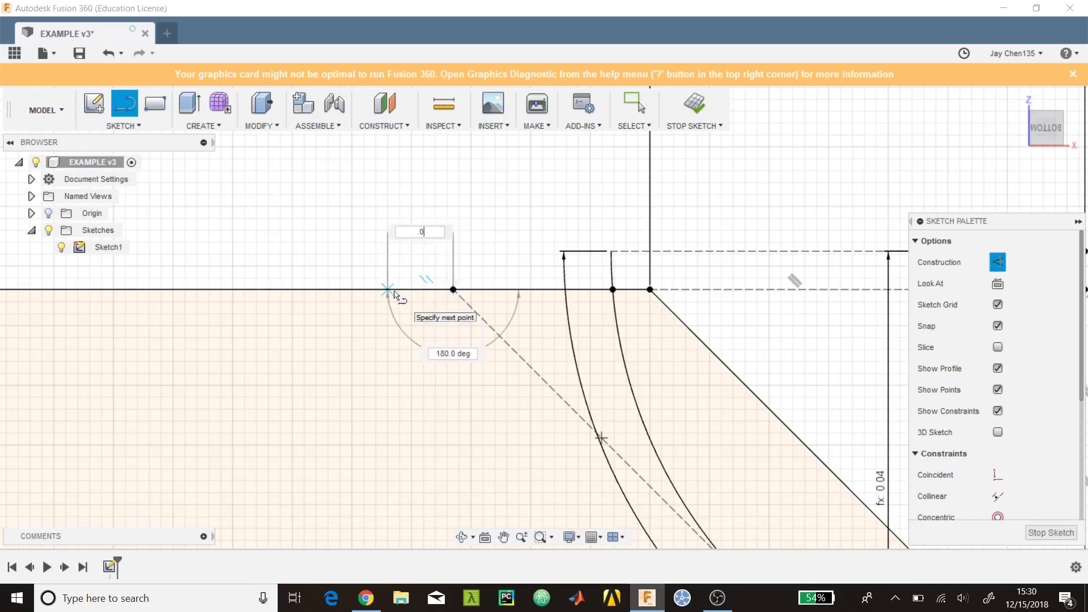
text(.013)
key(Tab)
key(Escape)
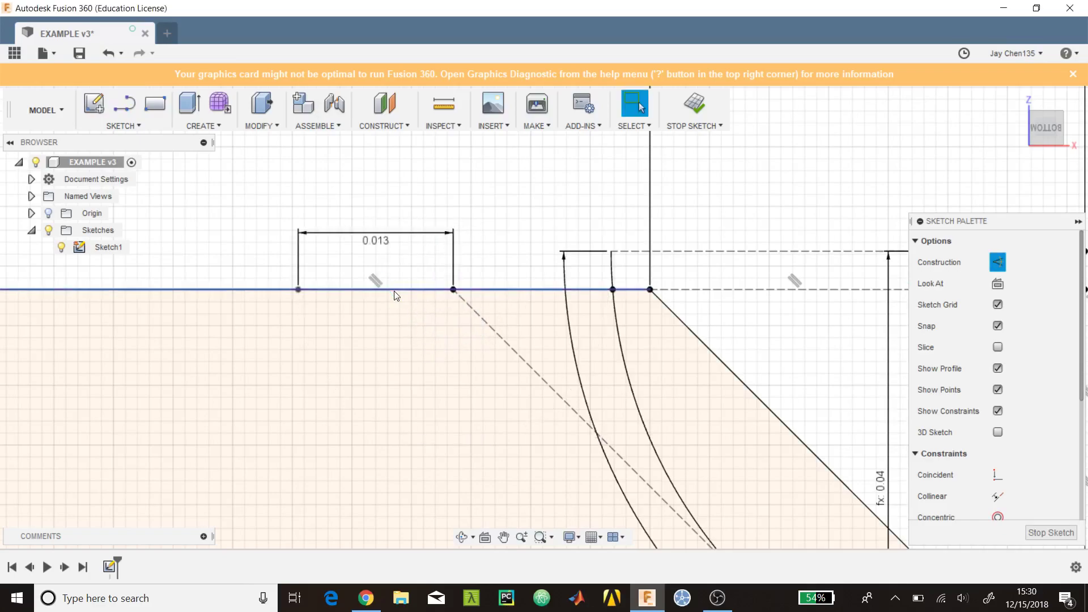
scroll(397, 291, down, 4)
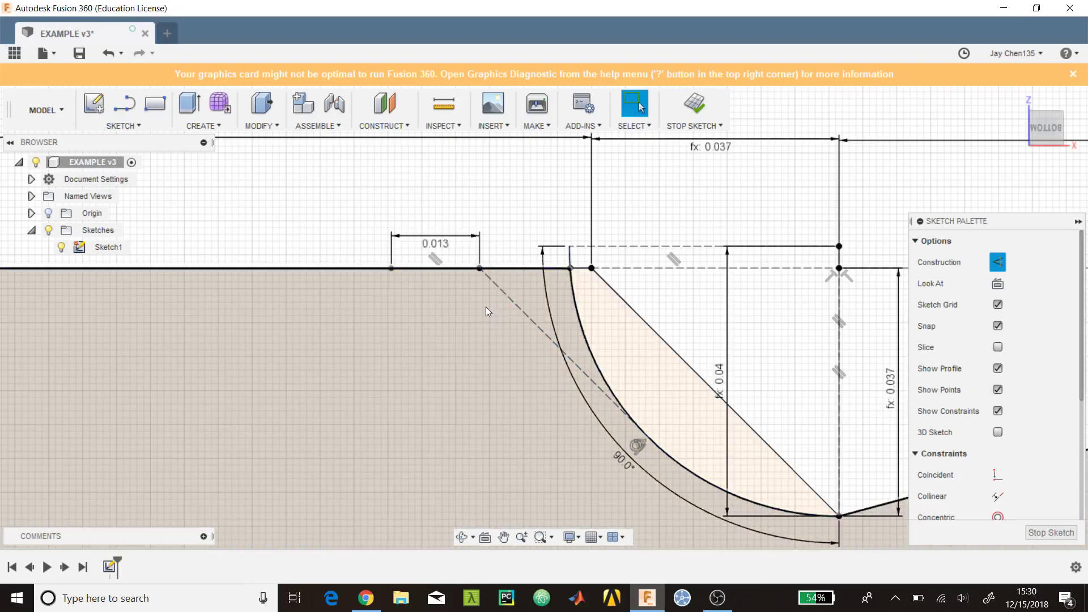
Draw a regular control-point spline from the arc intersection through the diagonal's start to the 0.013 line's left end
key(s)
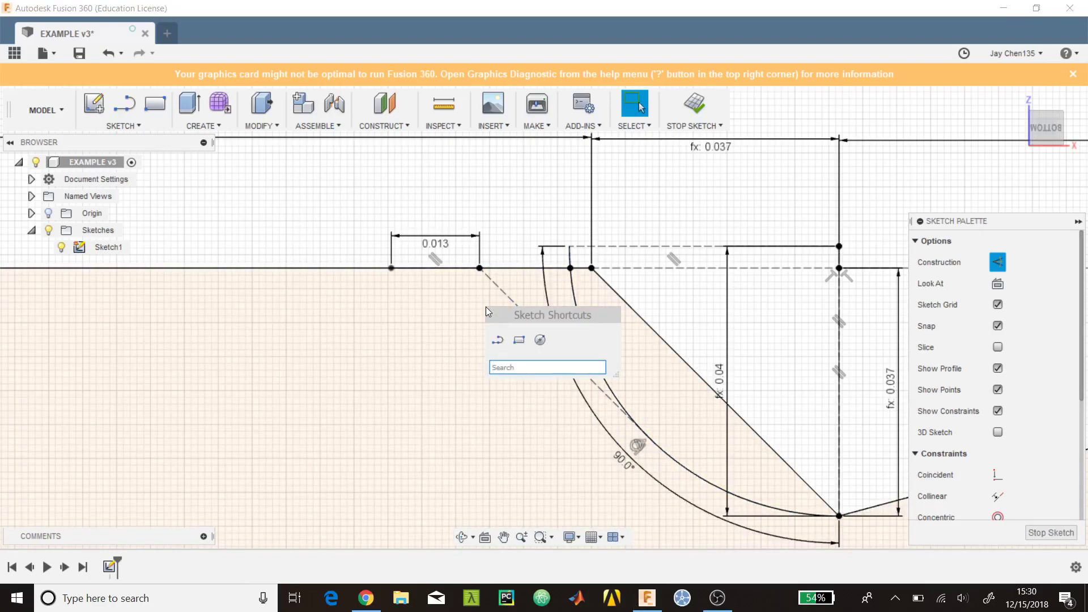
text(spline)
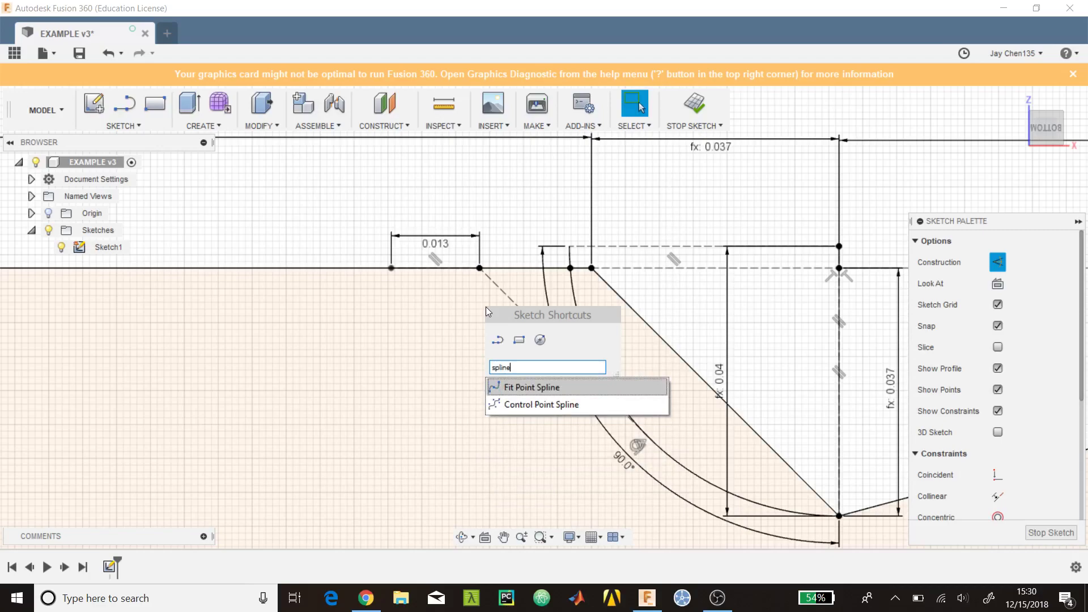
key(Down)
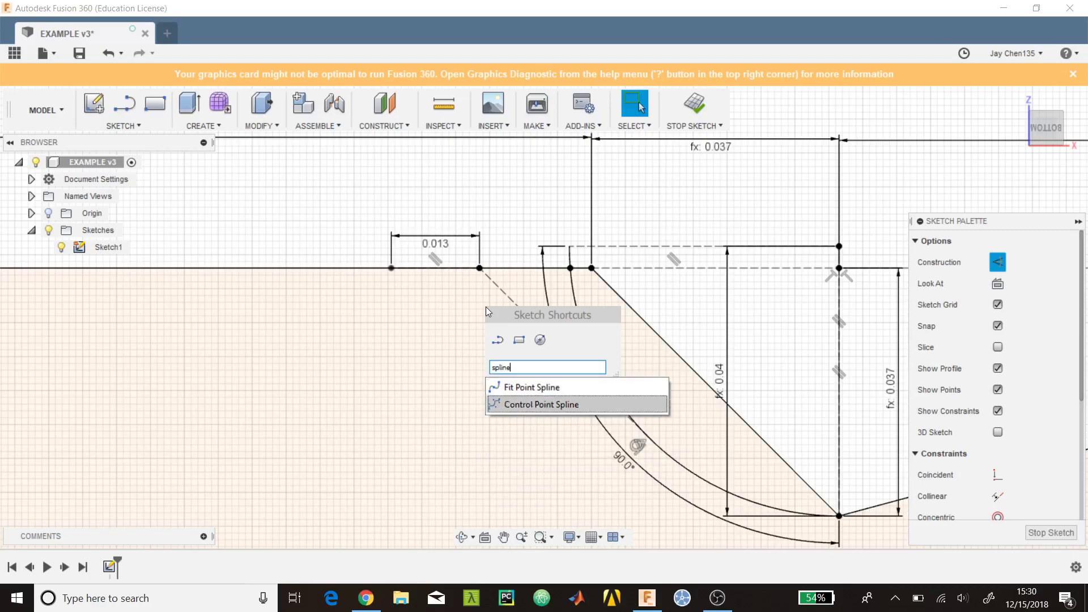
key(Return)
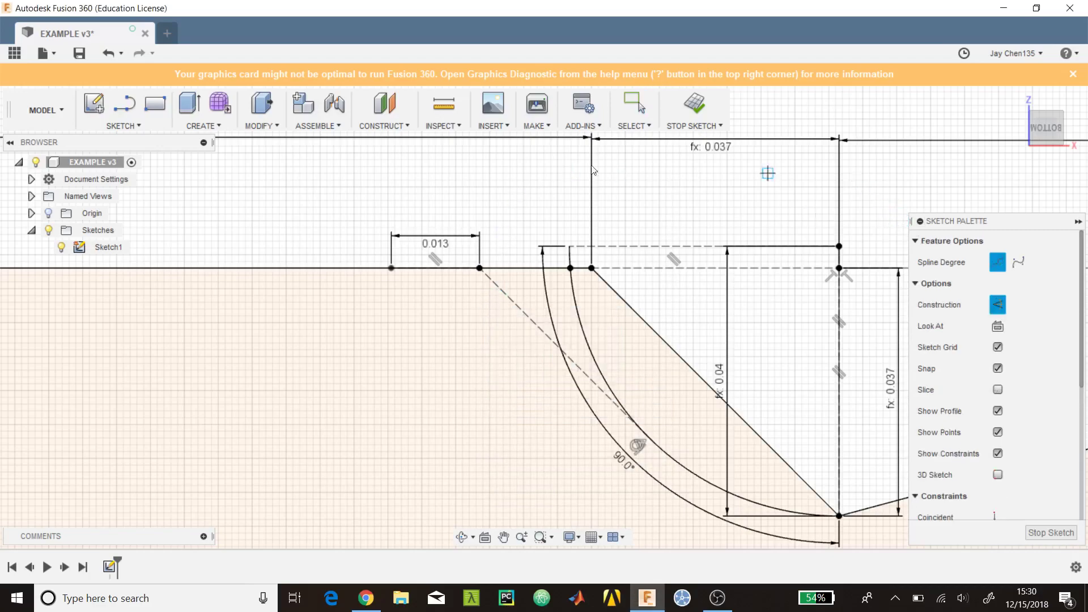
click(997, 304)
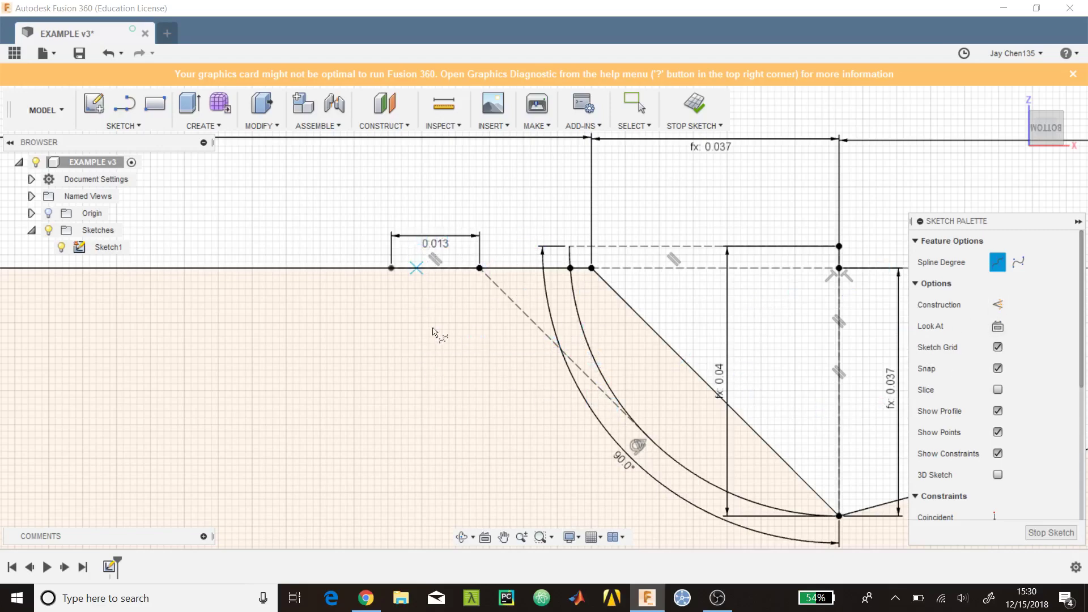
click(649, 438)
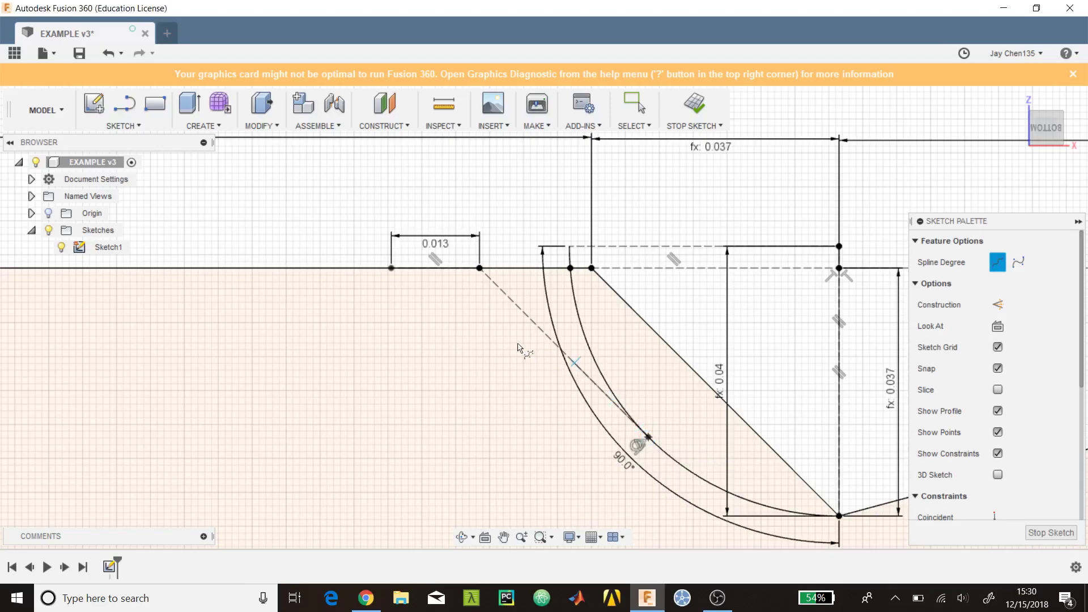
click(479, 268)
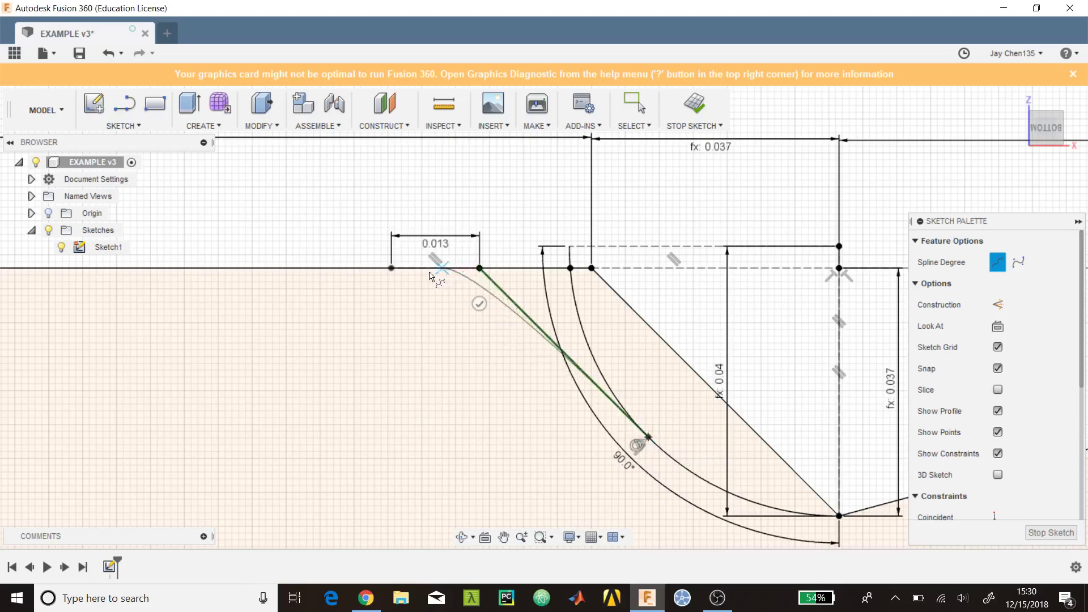
click(391, 268)
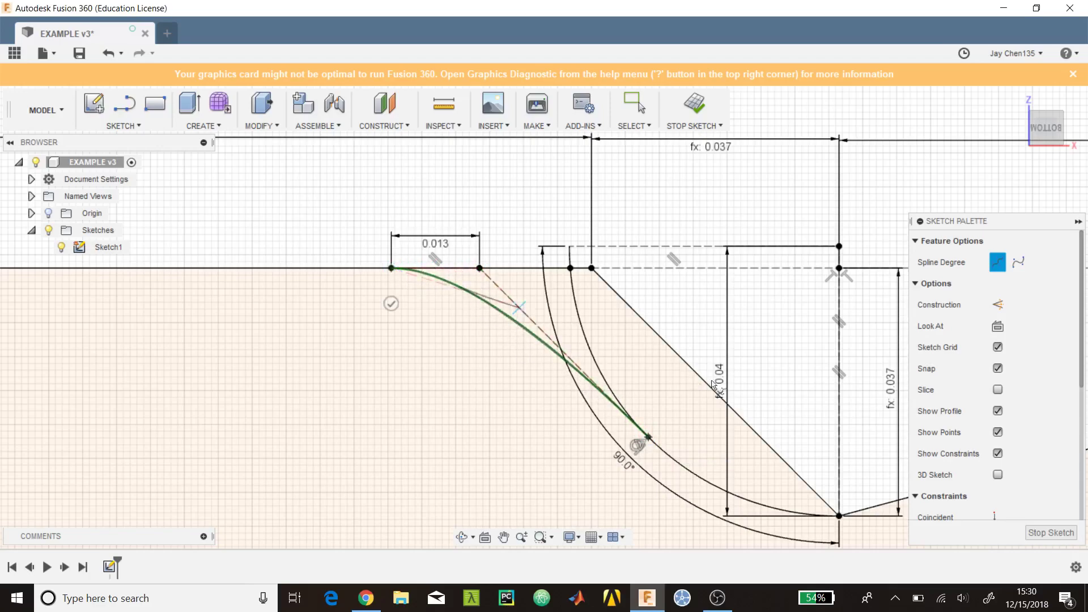
click(392, 305)
scroll(652, 329, down, 3)
scroll(650, 327, up, 5)
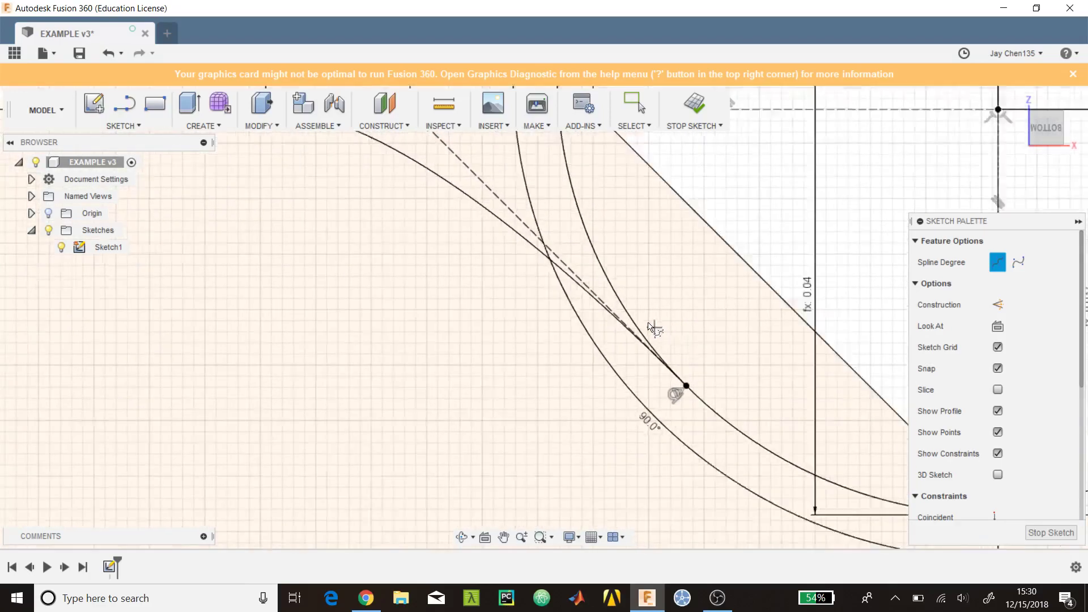
scroll(652, 327, down, 5)
key(Escape)
scroll(488, 312, up, 2)
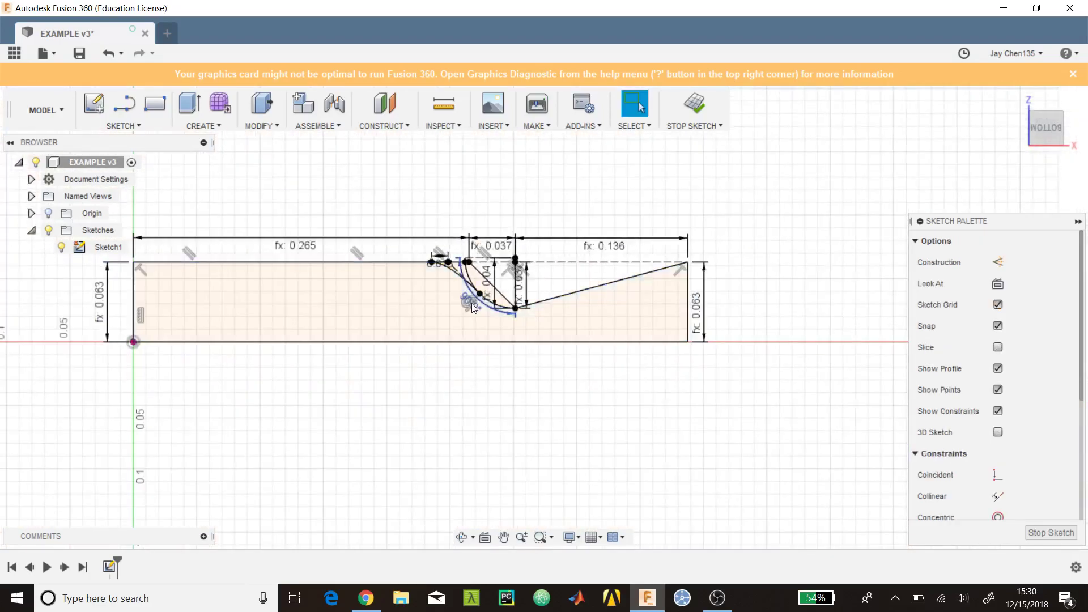
scroll(462, 292, up, 1)
scroll(434, 281, up, 6)
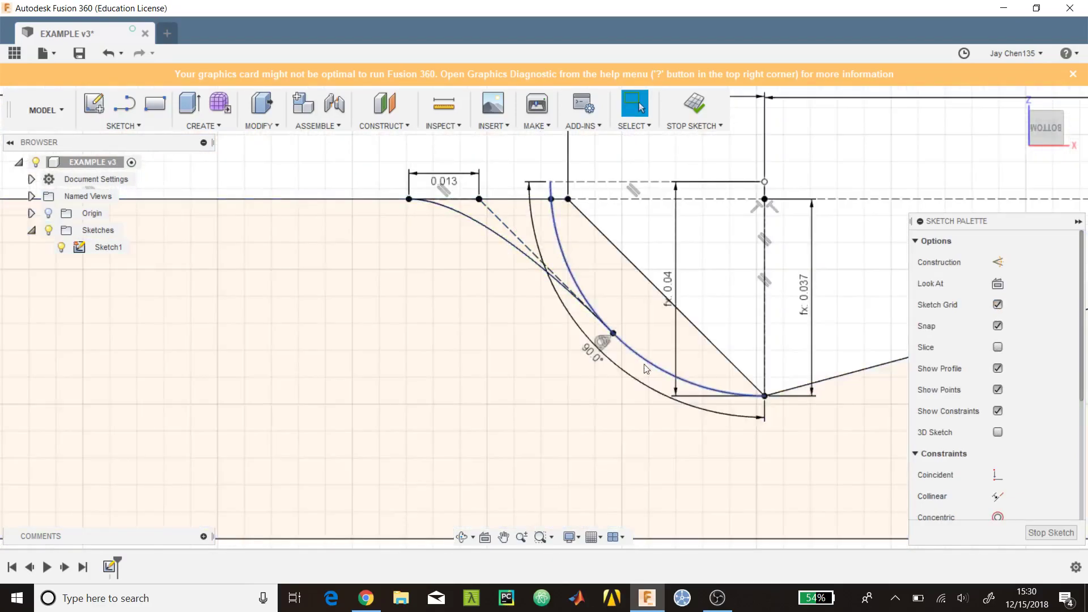
scroll(574, 345, up, 1)
scroll(709, 399, down, 3)
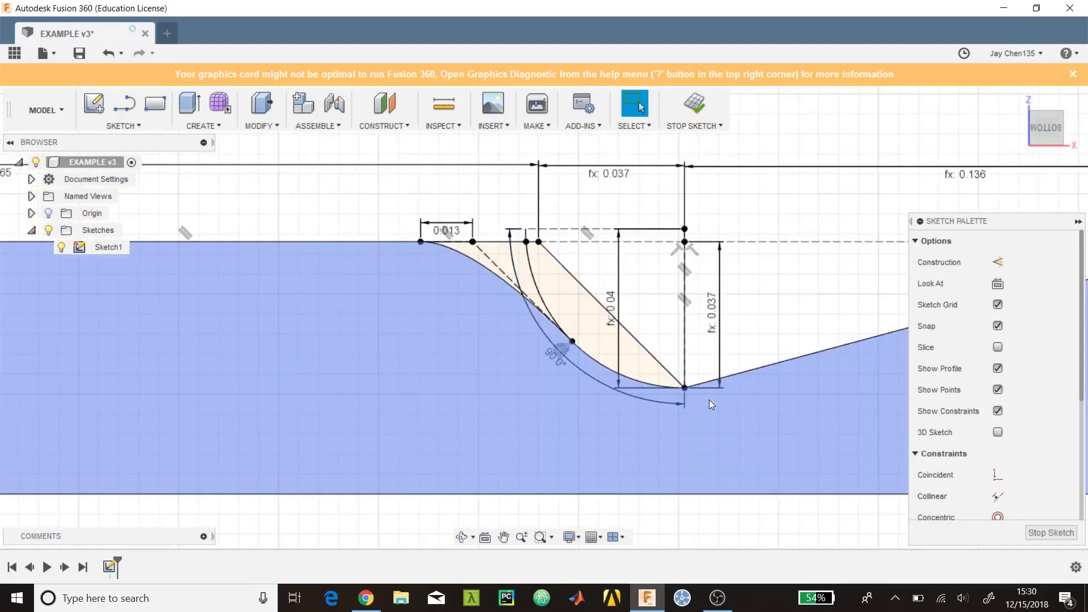
scroll(678, 391, up, 6)
scroll(675, 386, down, 2)
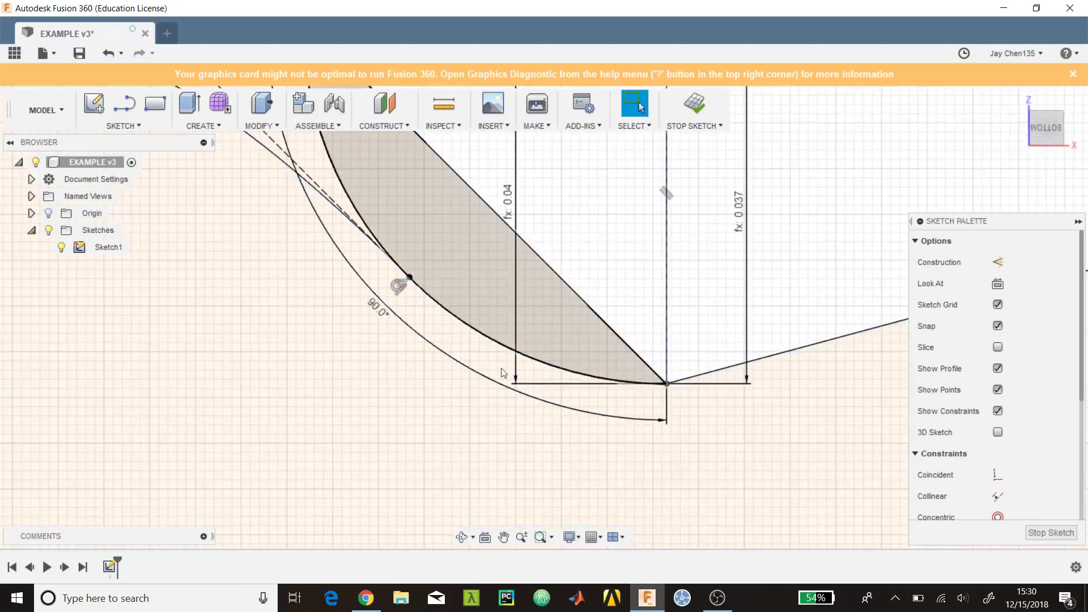
scroll(490, 368, down, 4)
scroll(574, 359, up, 1)
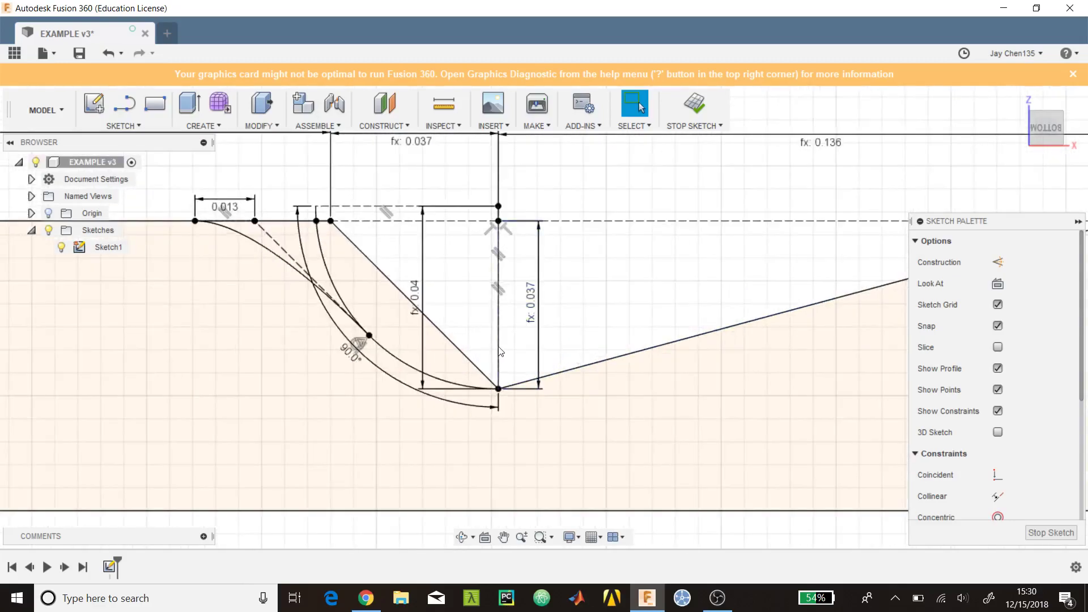
Draw a vertical construction line from the notch's lowest point with length 0.382*ThroatRadius
scroll(501, 351, up, 4)
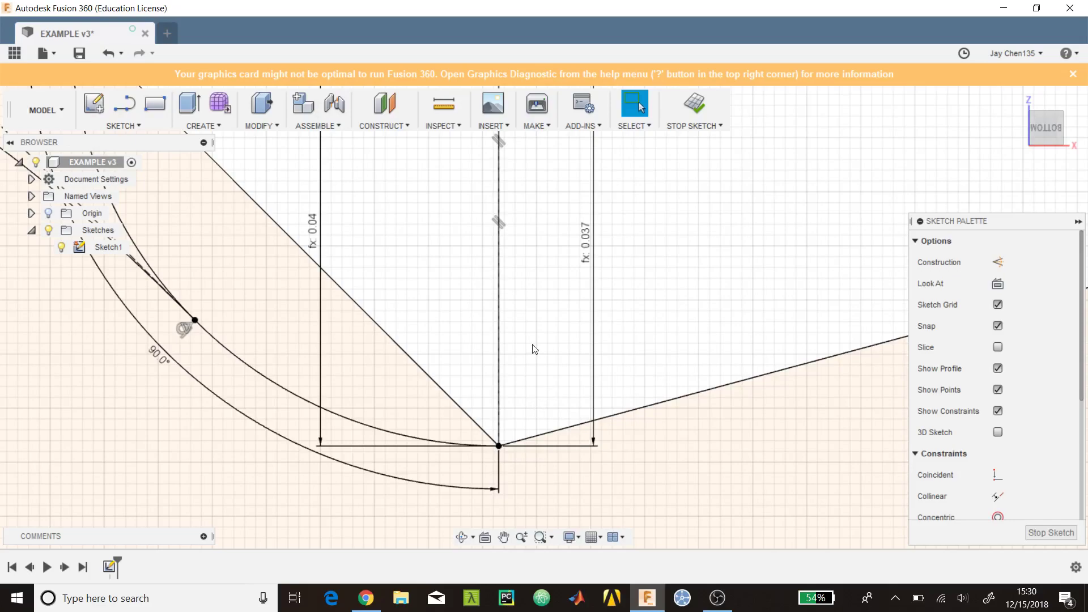
click(134, 104)
click(999, 263)
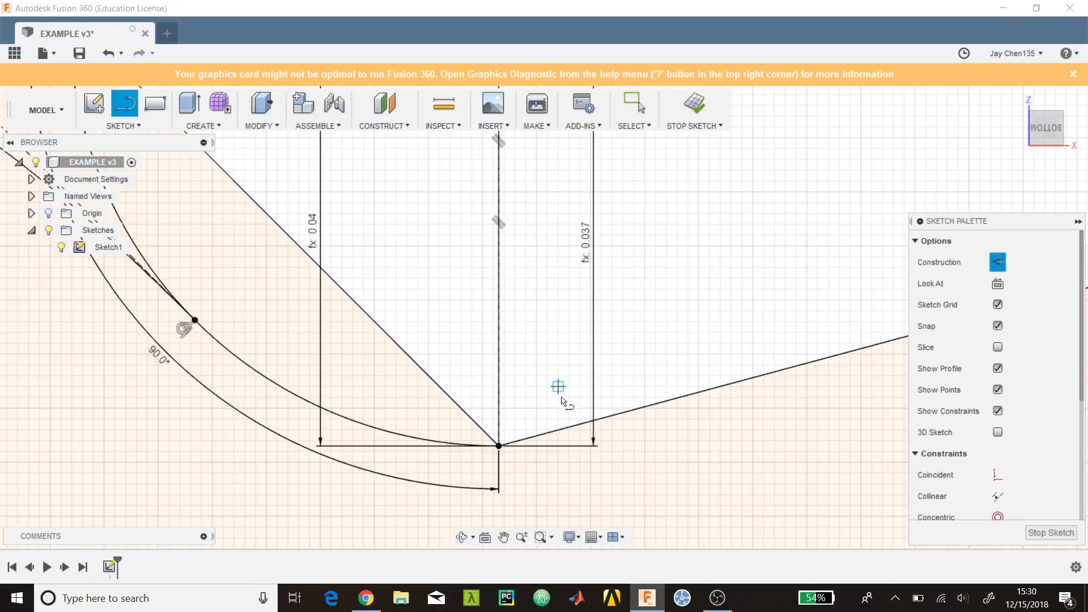
click(499, 446)
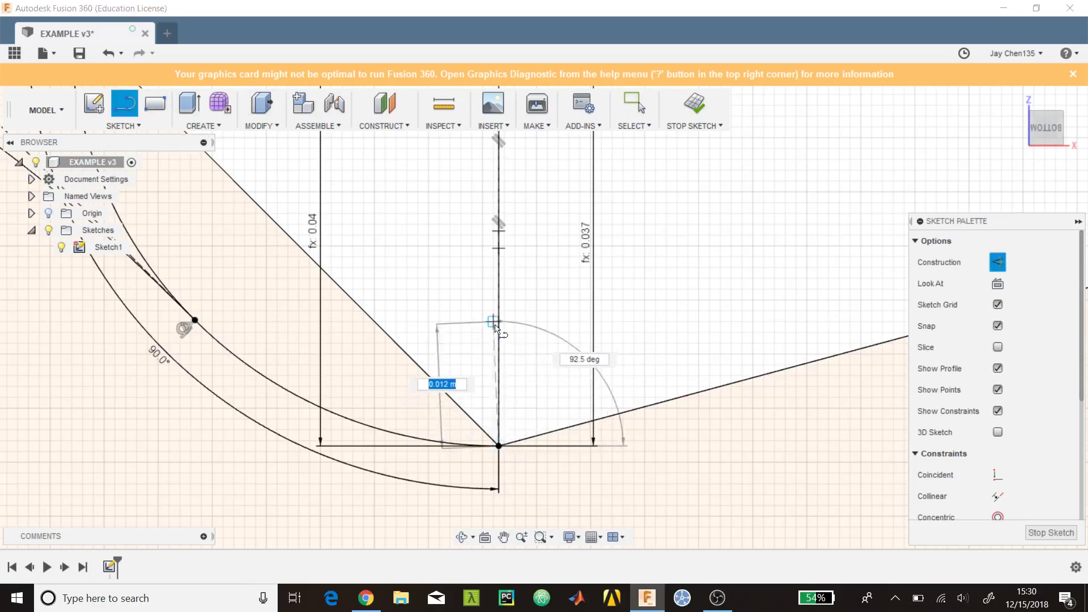
text(.3)
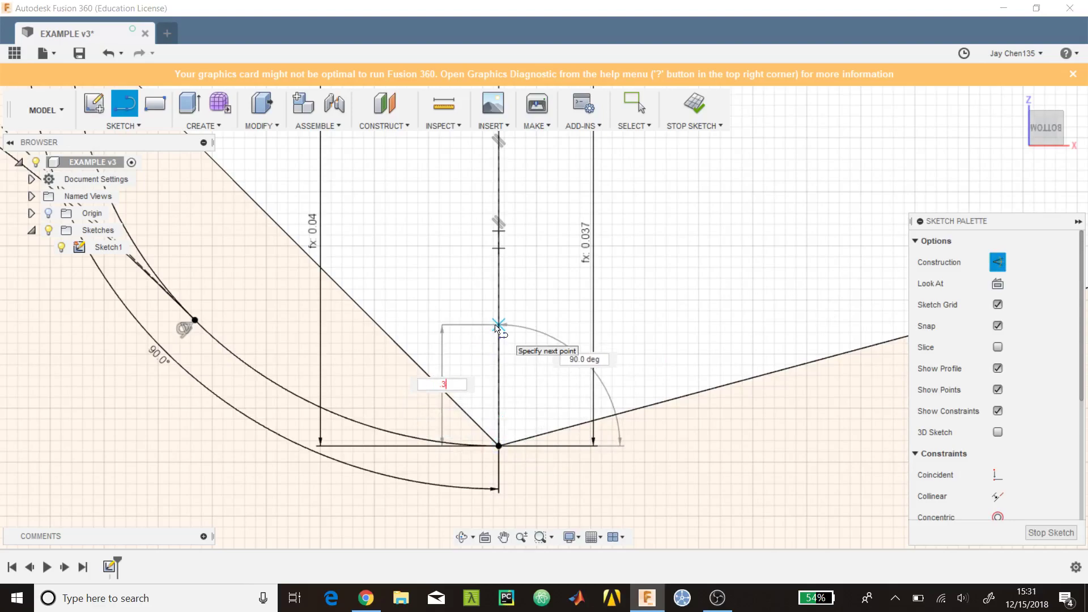
text(82)
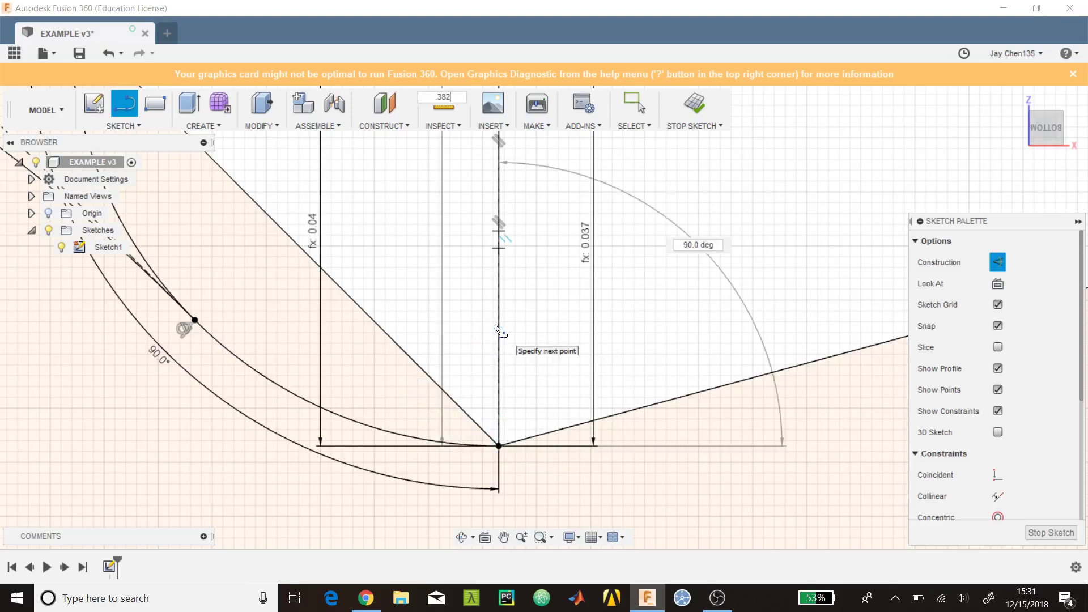
text(*R)
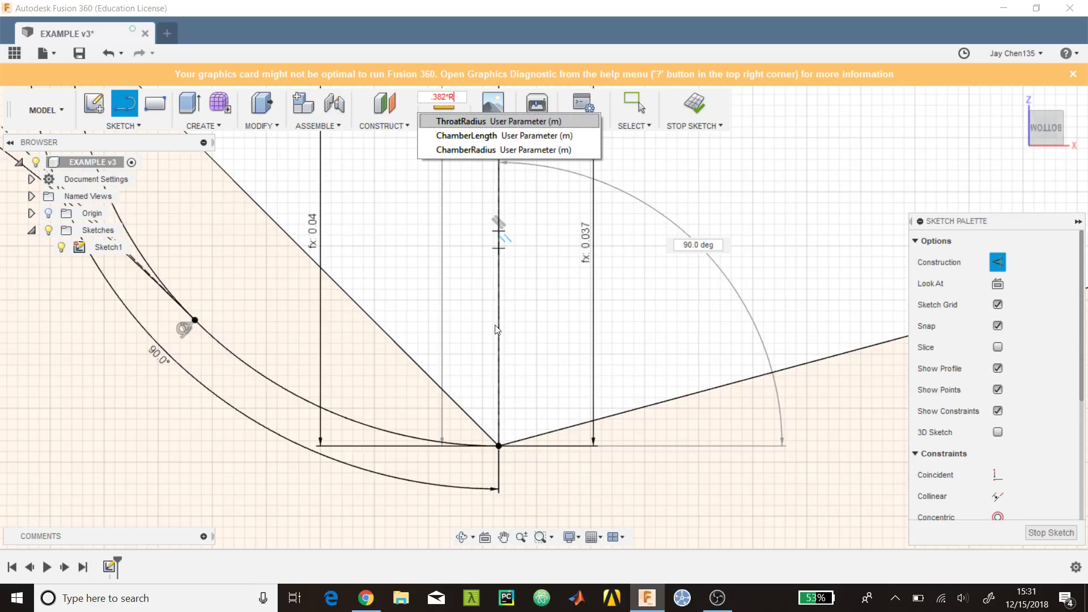
key(Return)
key(Return)
key(Escape)
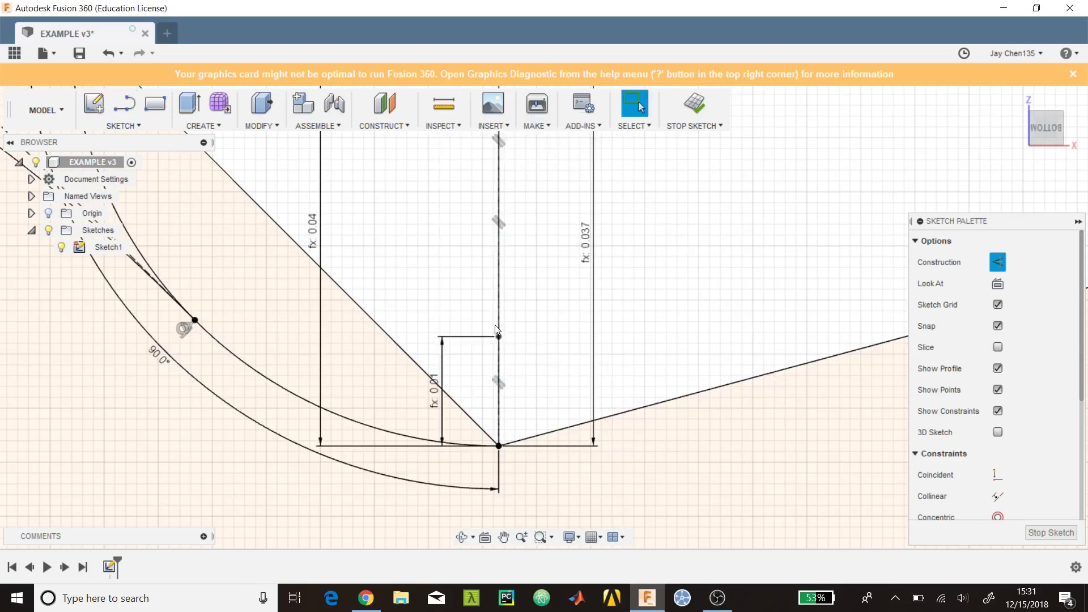
Move the 0.01 dimension label aside and confirm its 0.382 * ThroatRadius expression
click(446, 389)
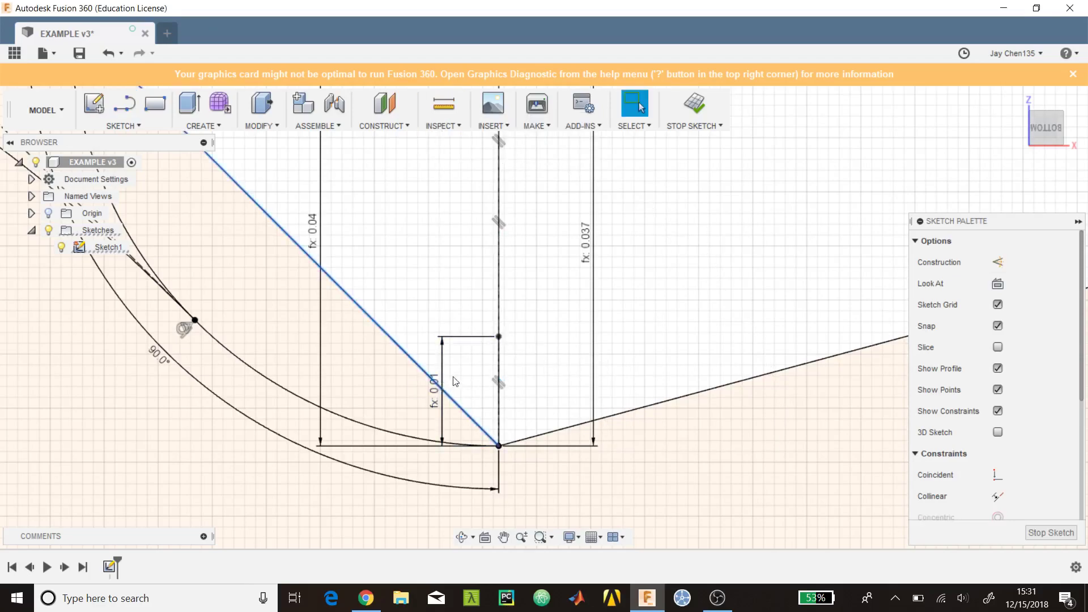
click(455, 375)
drag(443, 377, 475, 378)
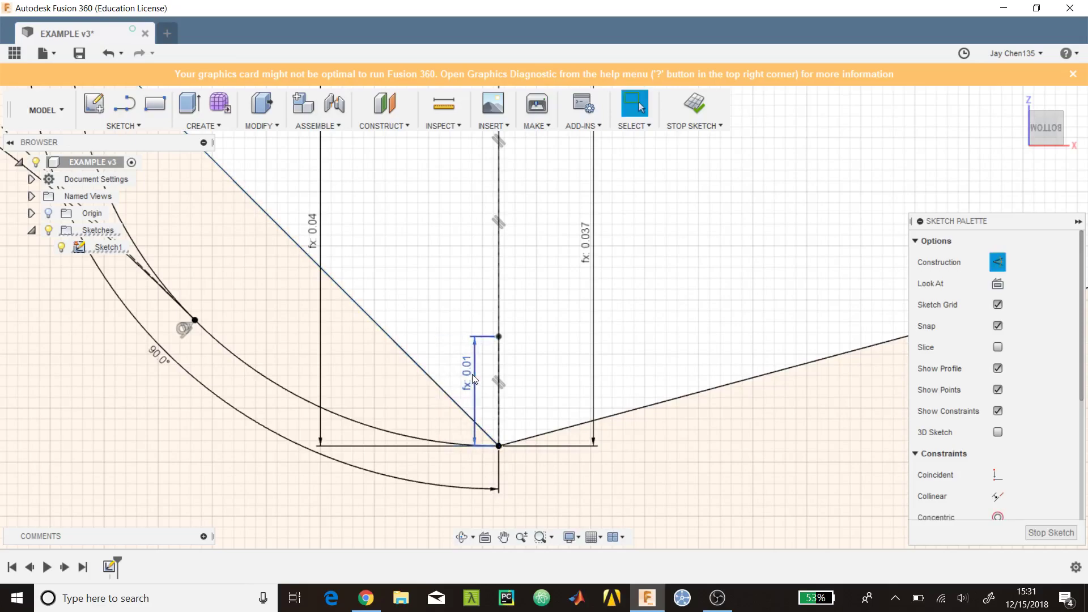
double_click(476, 382)
key(Return)
Start a center point arc at the throat, then cancel the misplaced attempts
click(125, 103)
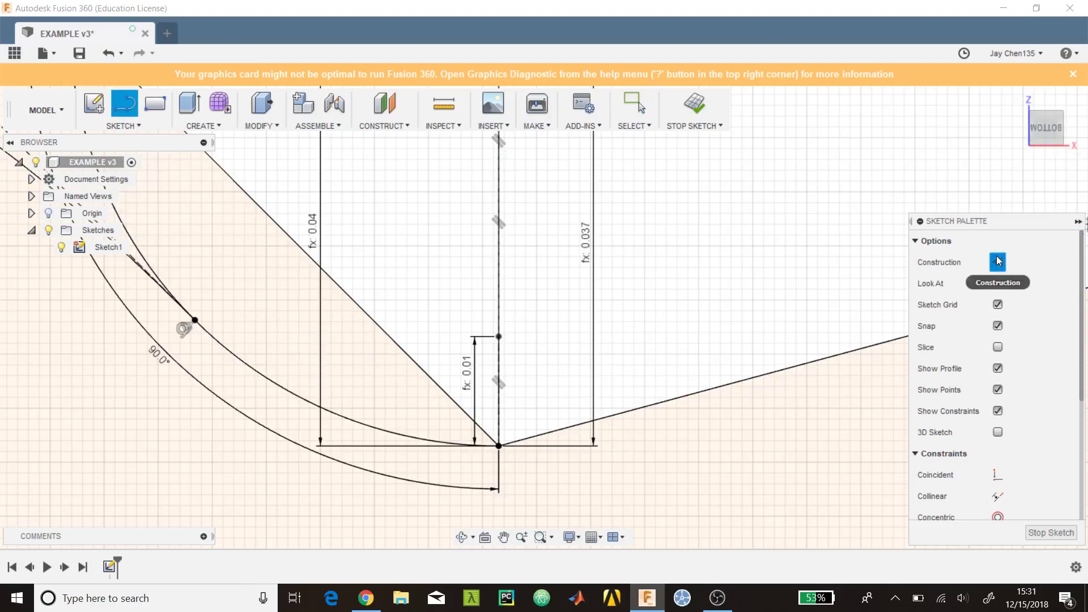
scroll(708, 358, down, 3)
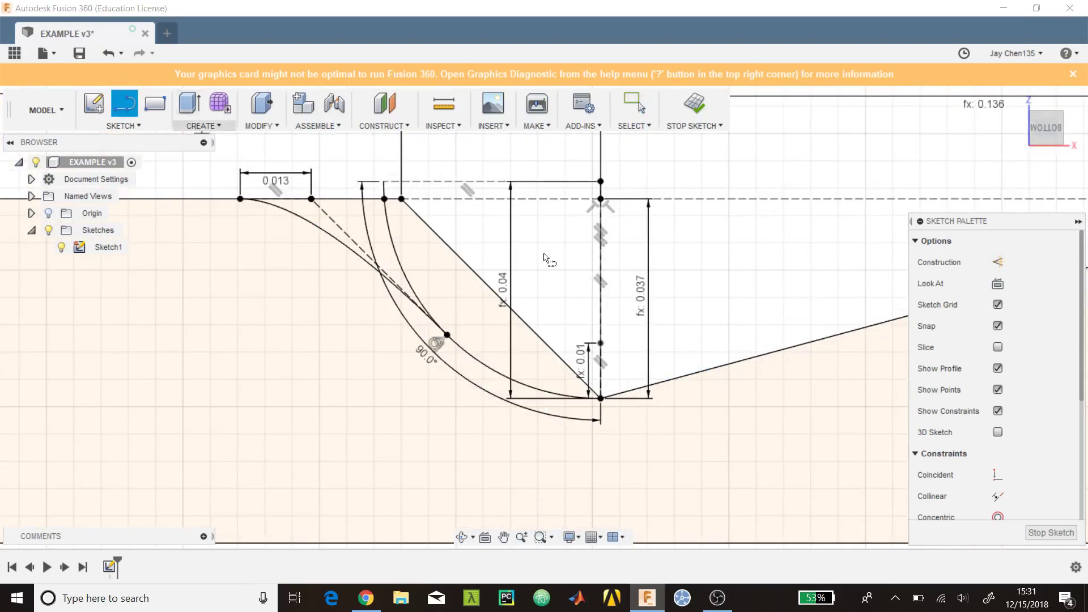
click(165, 127)
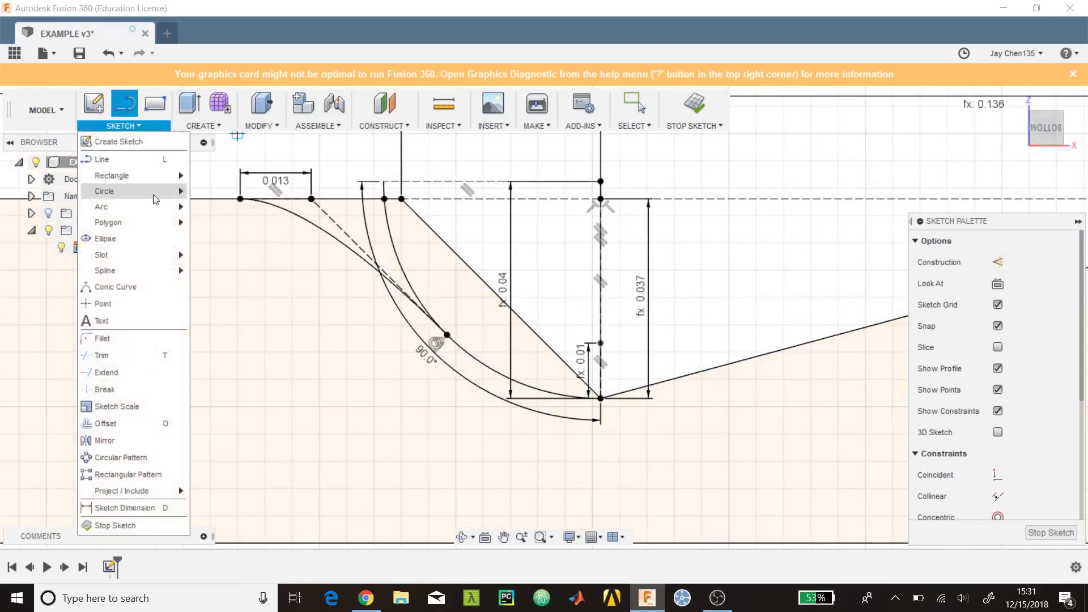
mouse_move(169, 207)
click(206, 227)
scroll(467, 317, up, 3)
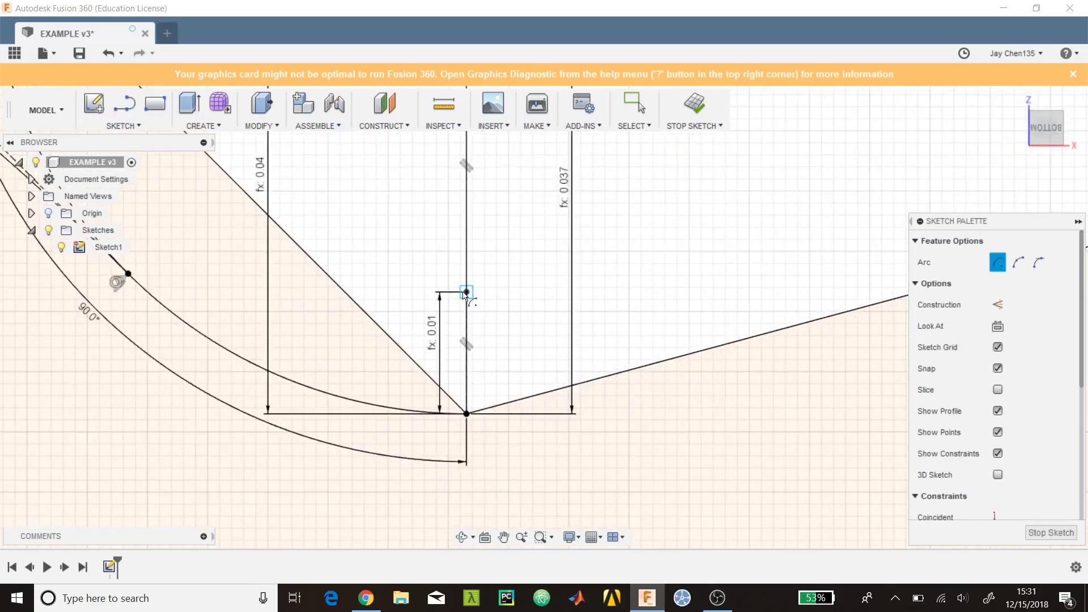
click(466, 413)
click(585, 309)
key(Escape)
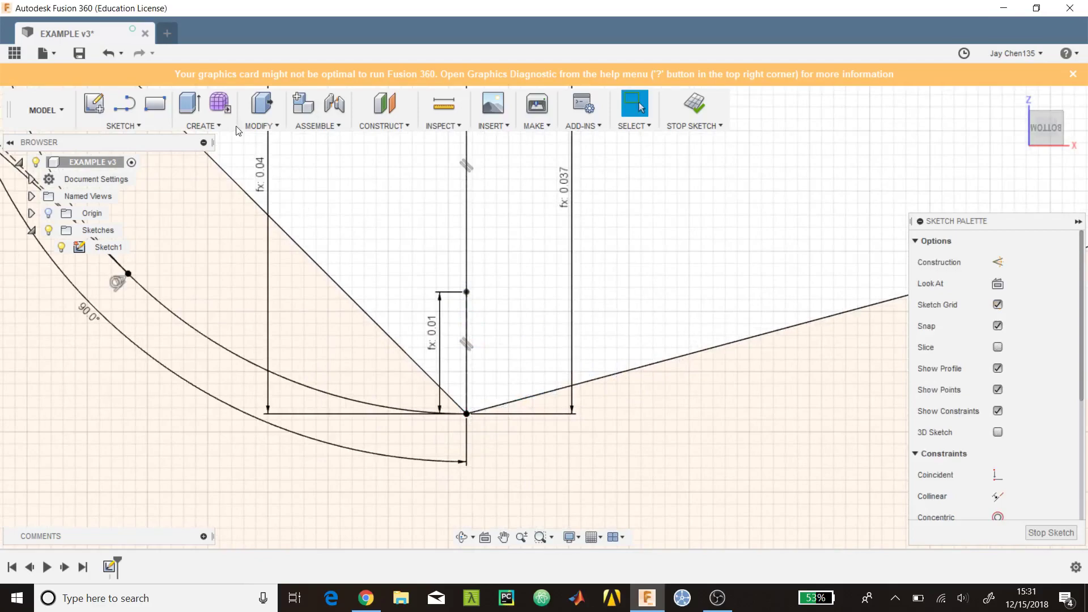
key(Return)
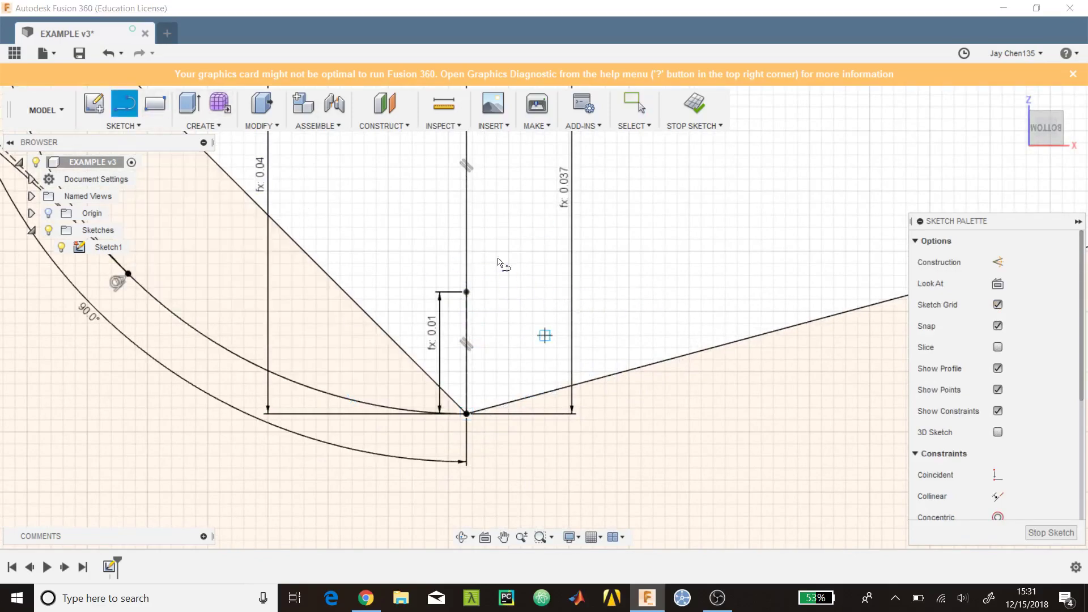
click(467, 292)
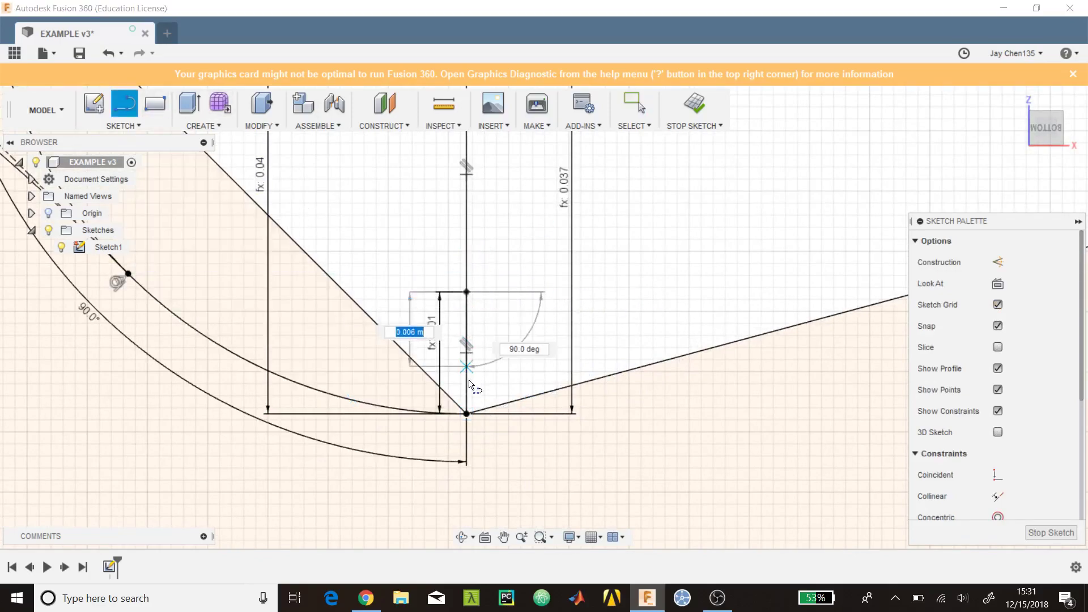
key(Escape)
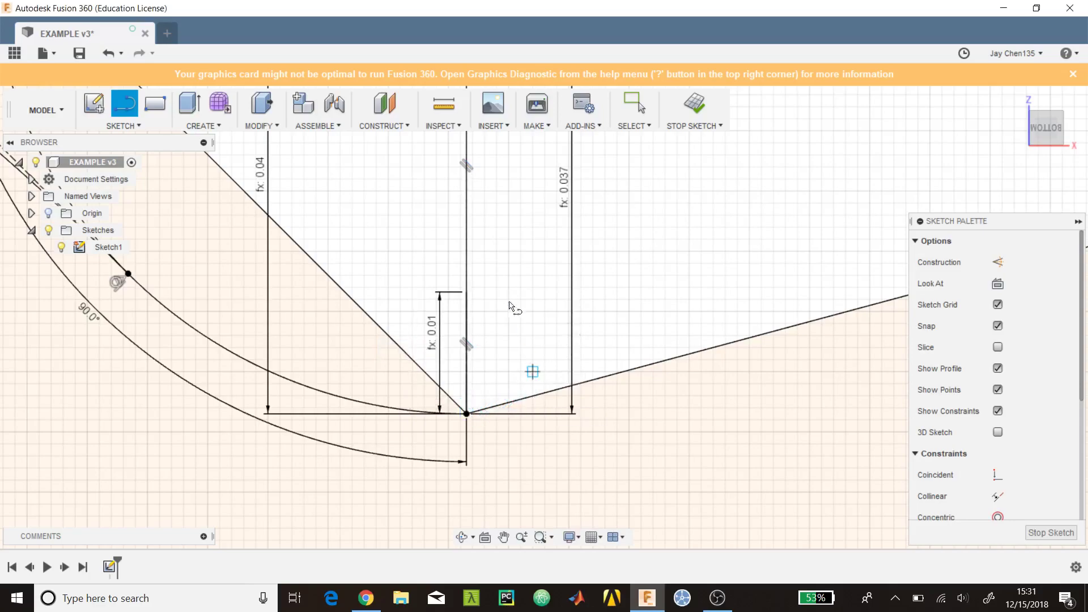
key(Escape)
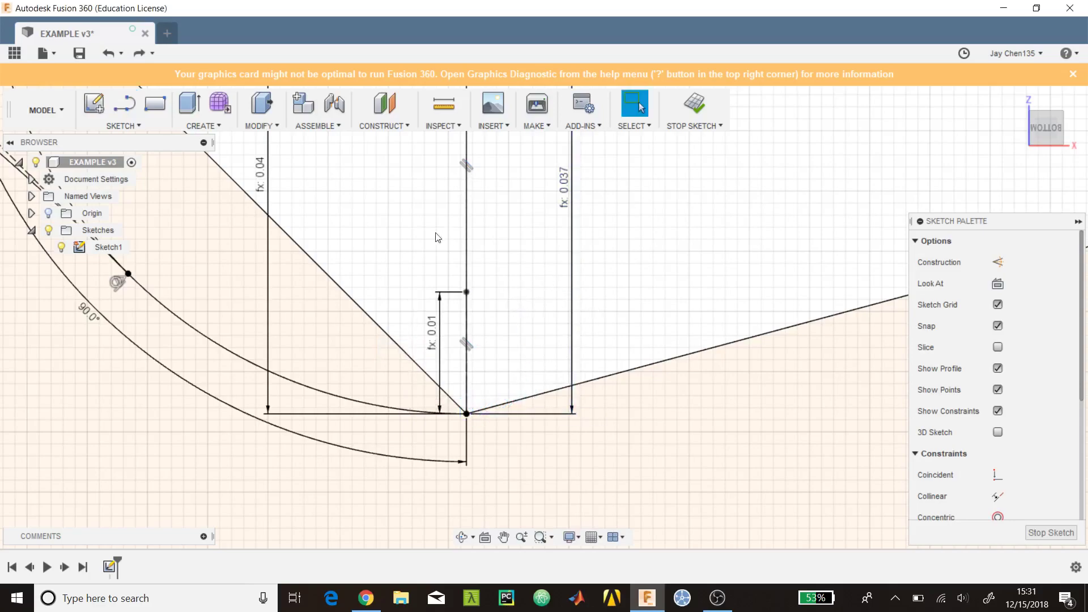
Draw a 90° center point arc centred 0.01 above the throat, starting at the throat corner
click(130, 126)
mouse_move(151, 209)
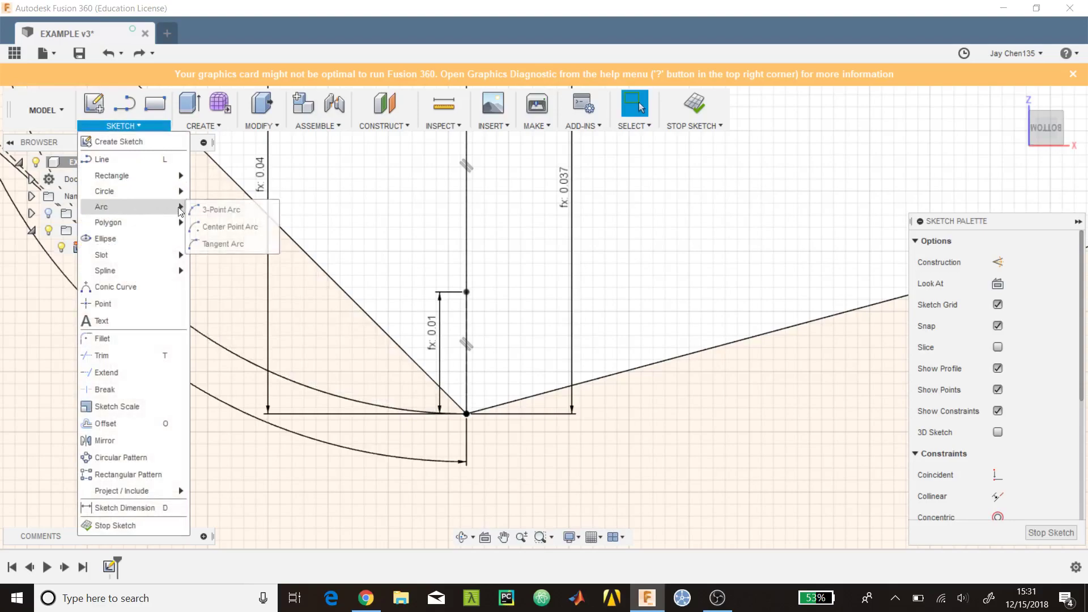
click(226, 226)
click(466, 291)
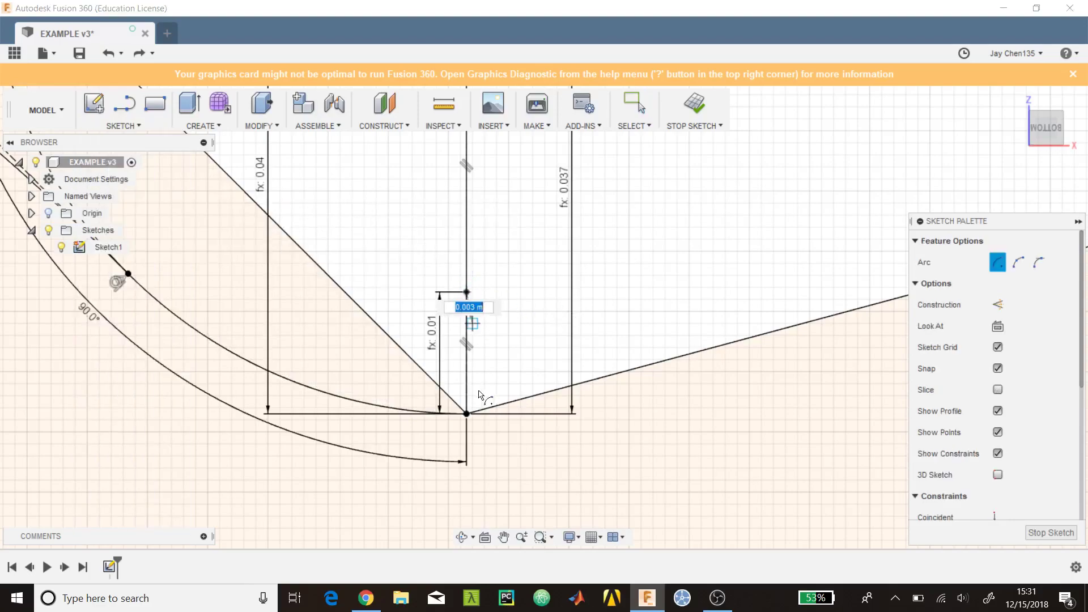
click(466, 413)
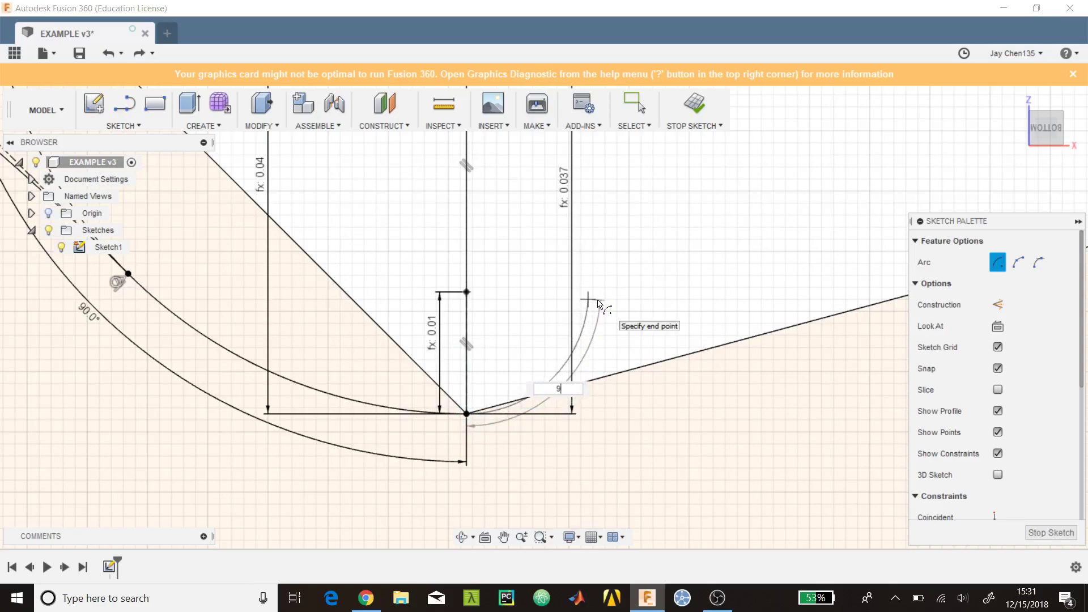
key(Tab)
click(599, 304)
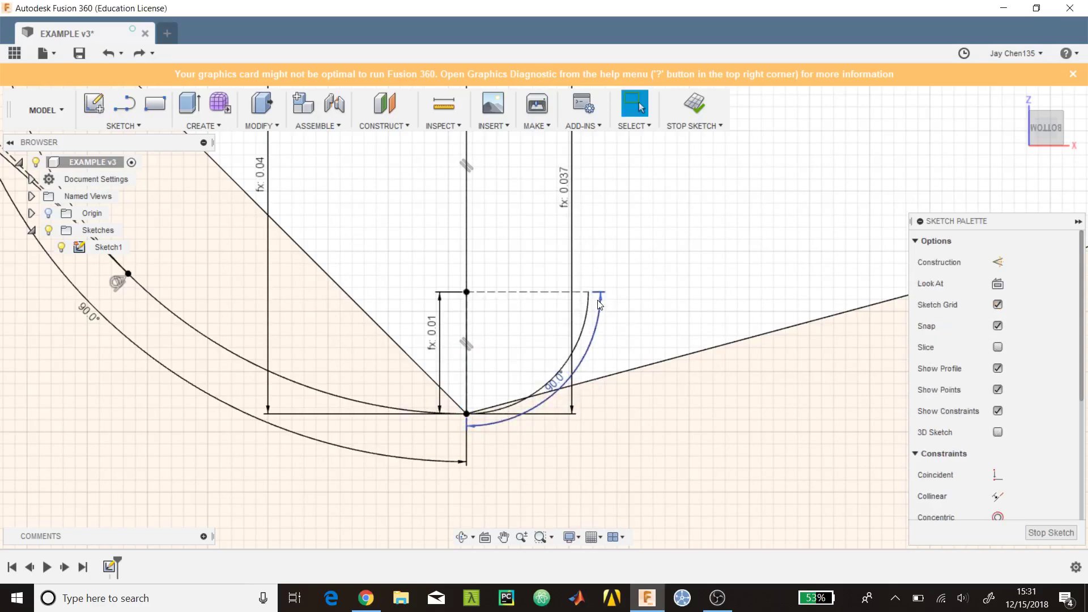
scroll(635, 442, up, 6)
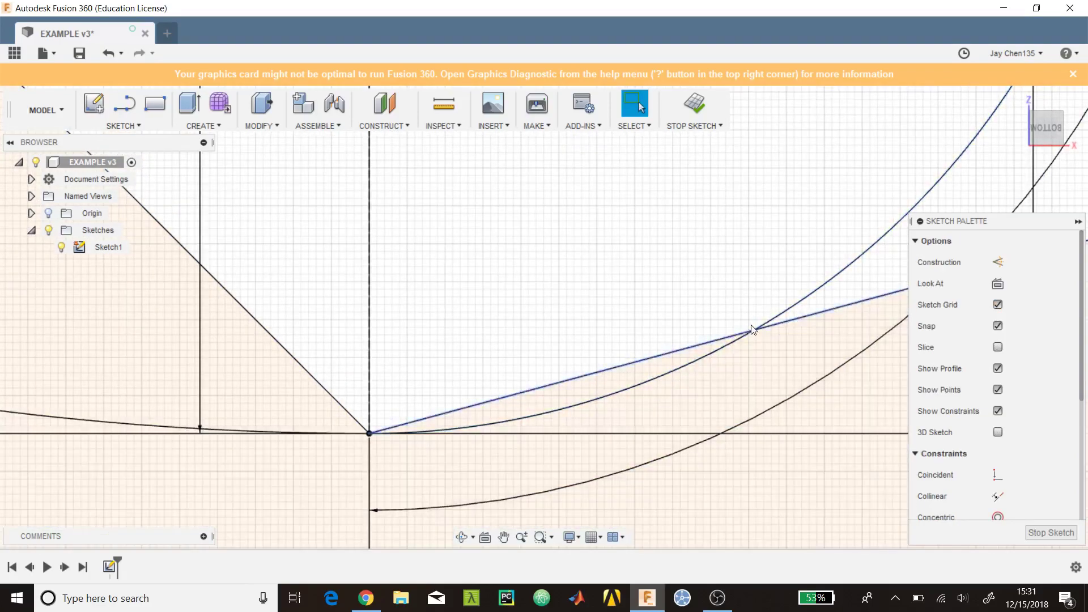
scroll(580, 396, down, 5)
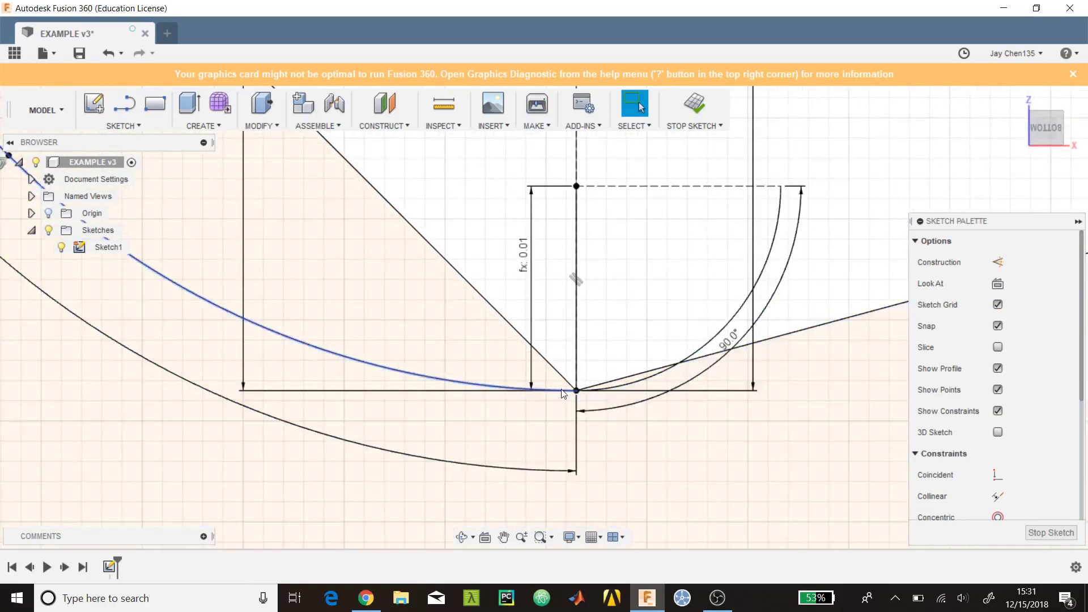
scroll(638, 342, down, 3)
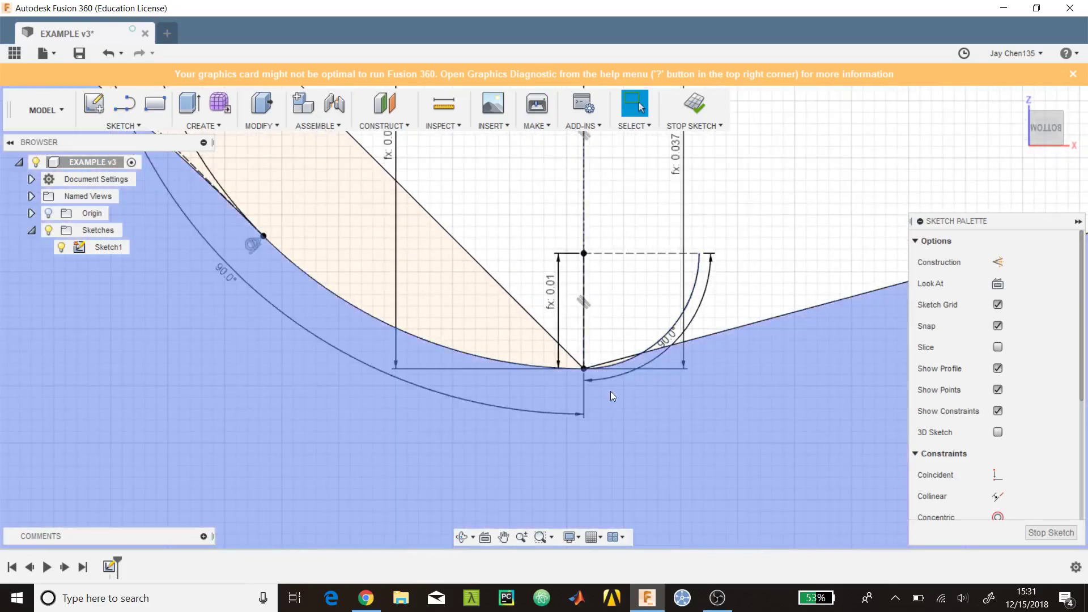
scroll(338, 400, down, 5)
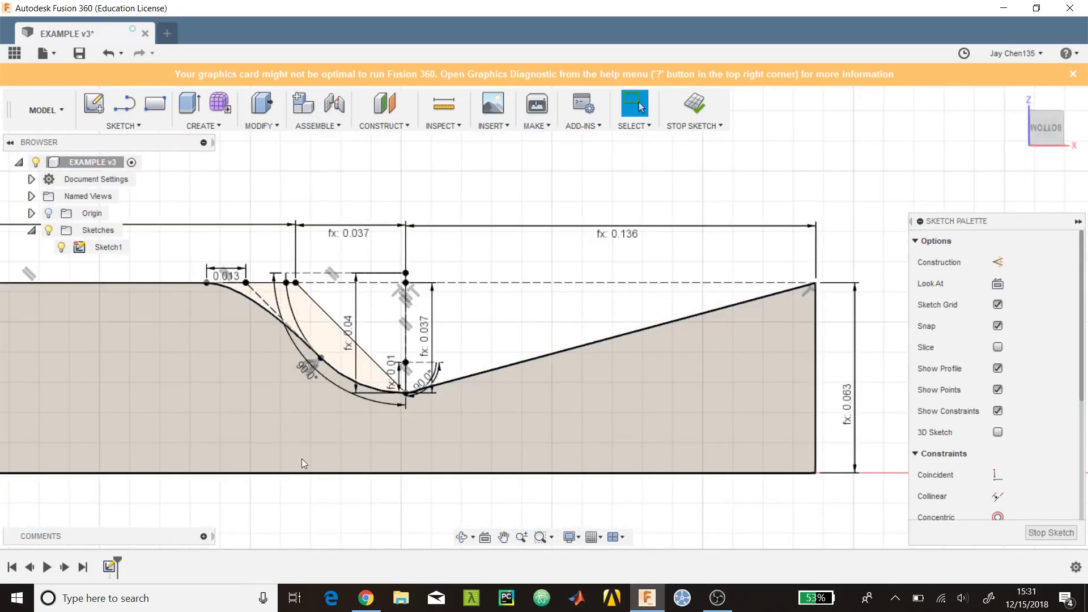
scroll(442, 386, up, 5)
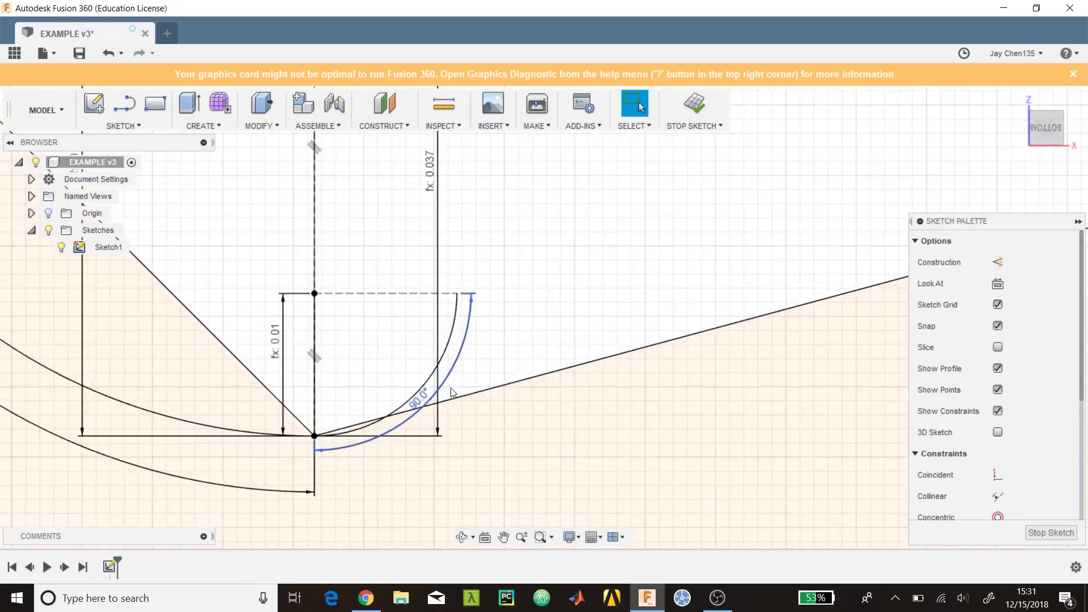
scroll(452, 392, up, 3)
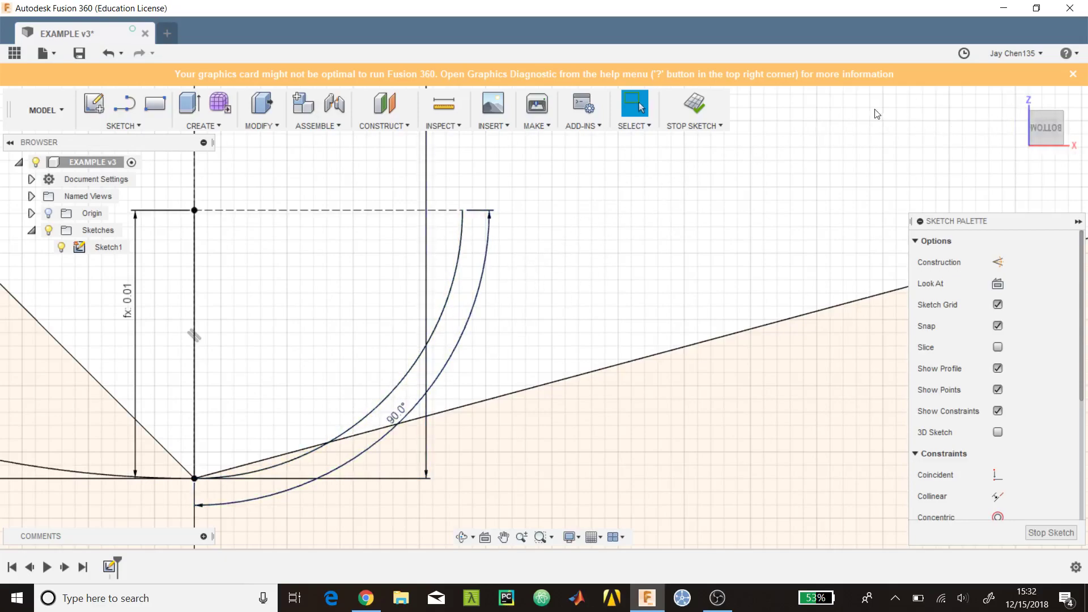
scroll(493, 345, down, 10)
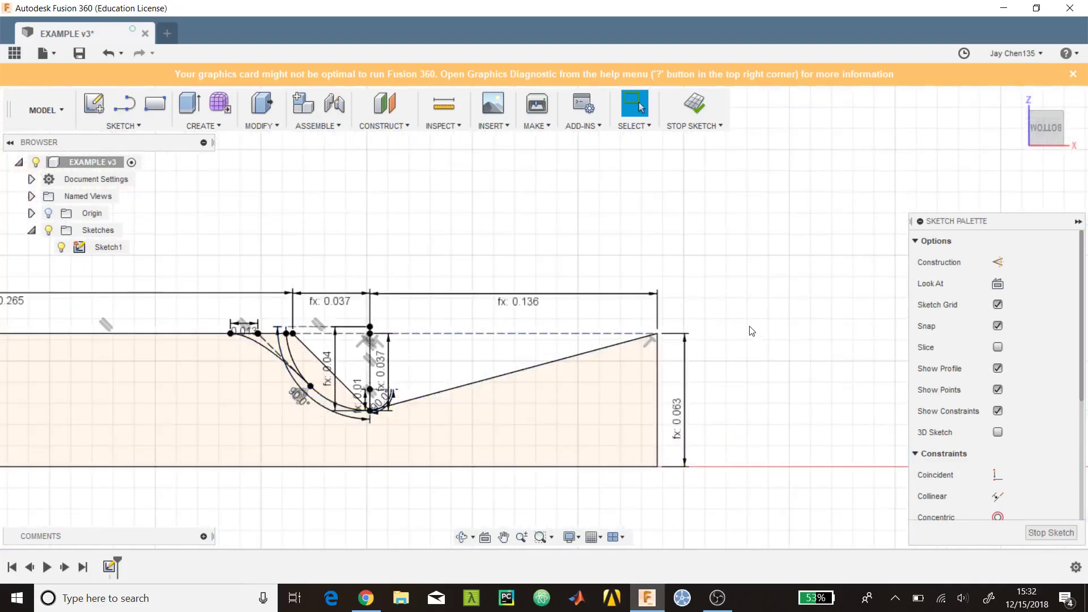
scroll(388, 409, up, 10)
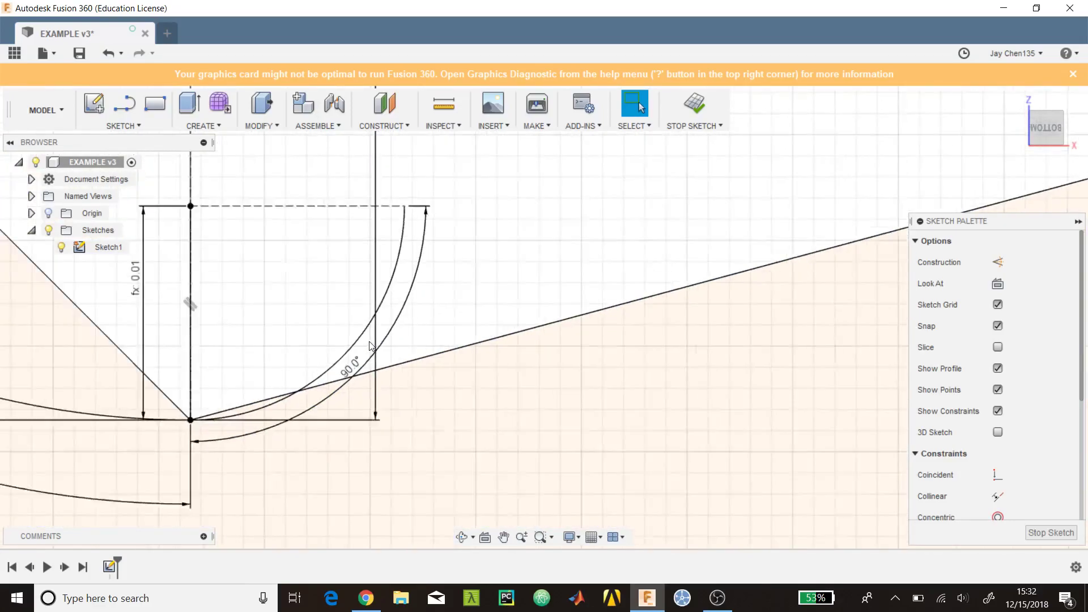
click(370, 345)
scroll(370, 345, down, 1)
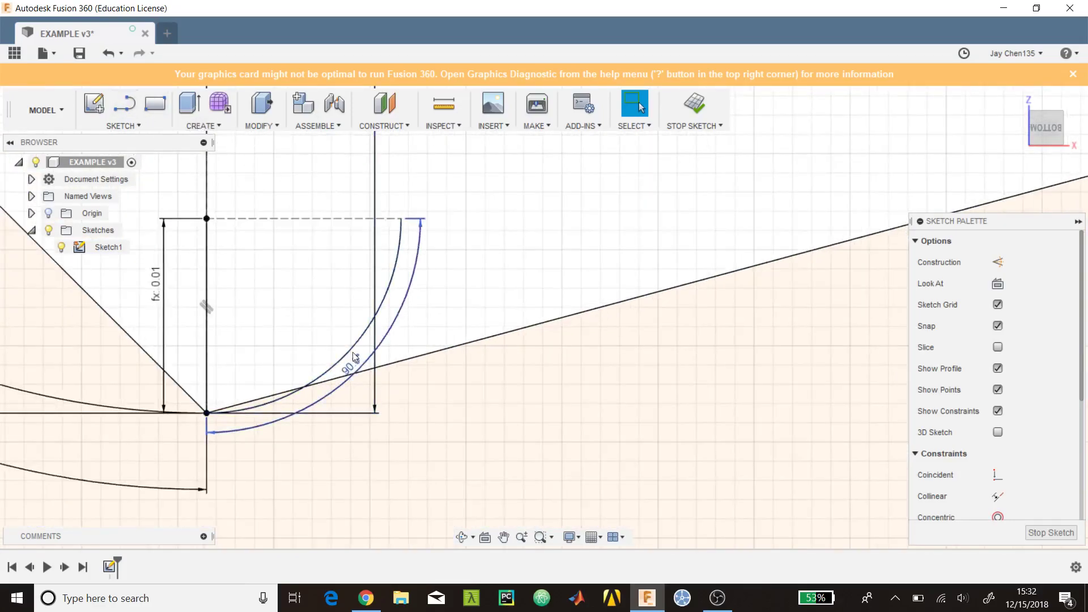
key(Escape)
Zoom around the throat region with the Line tool active, then cancel the line
click(136, 108)
scroll(385, 354, up, 3)
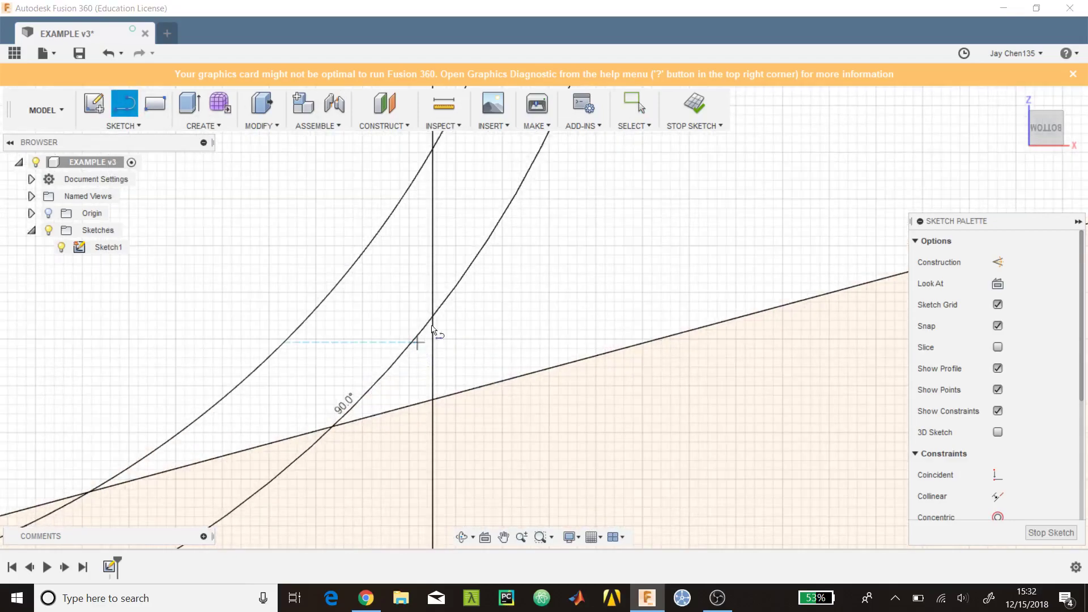
scroll(453, 318, down, 2)
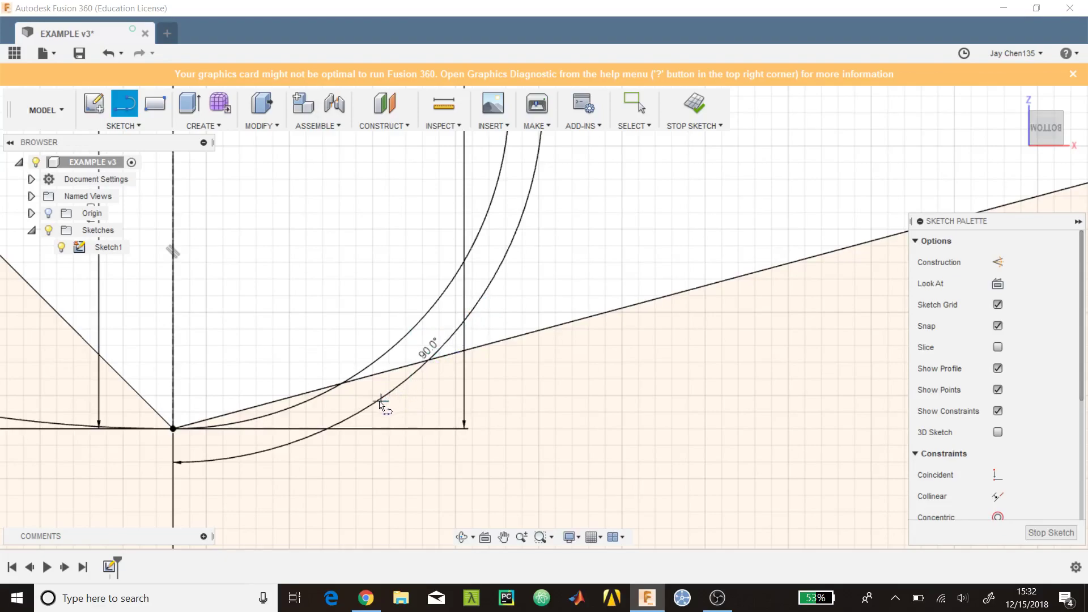
scroll(444, 320, up, 3)
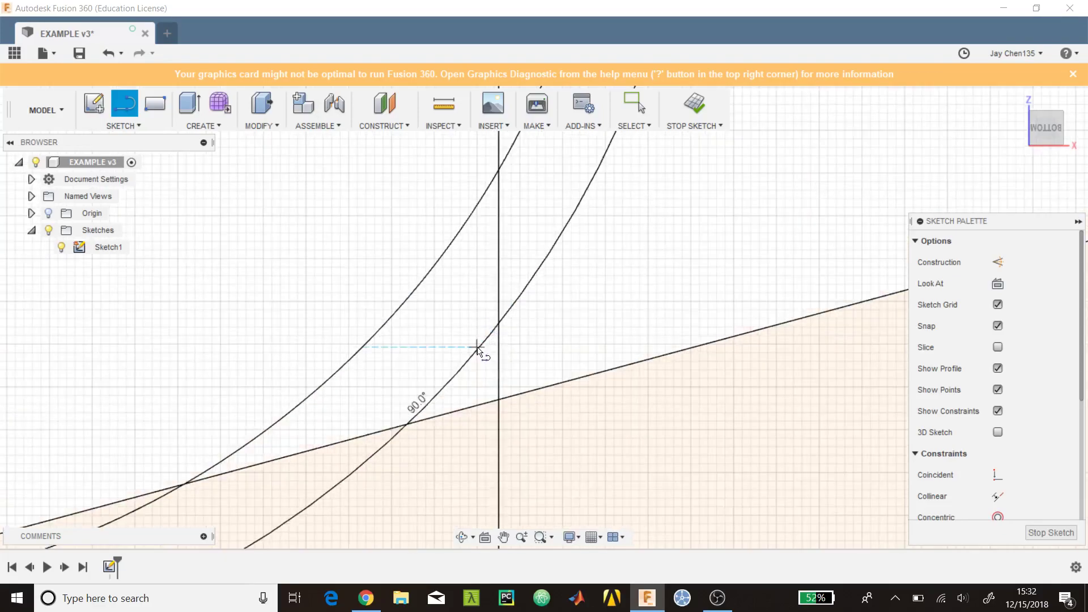
scroll(477, 349, down, 5)
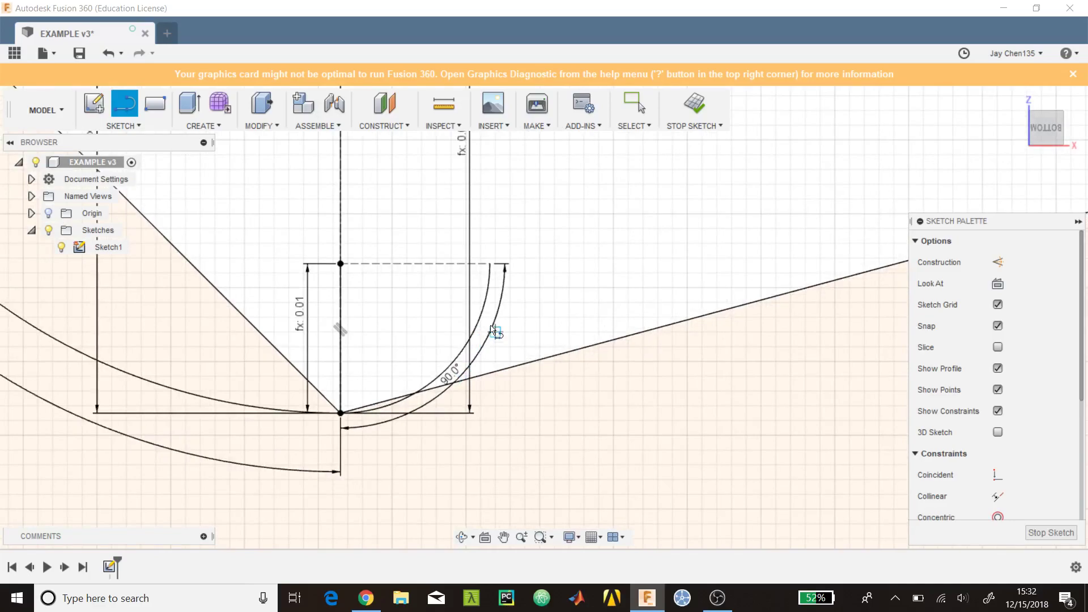
scroll(495, 328, up, 3)
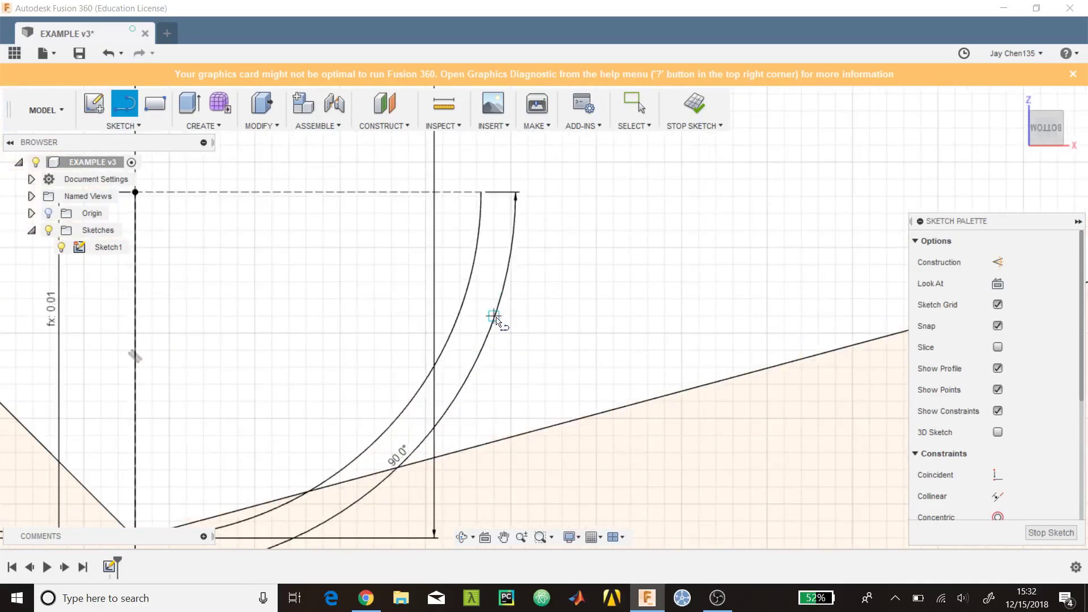
scroll(478, 369, up, 2)
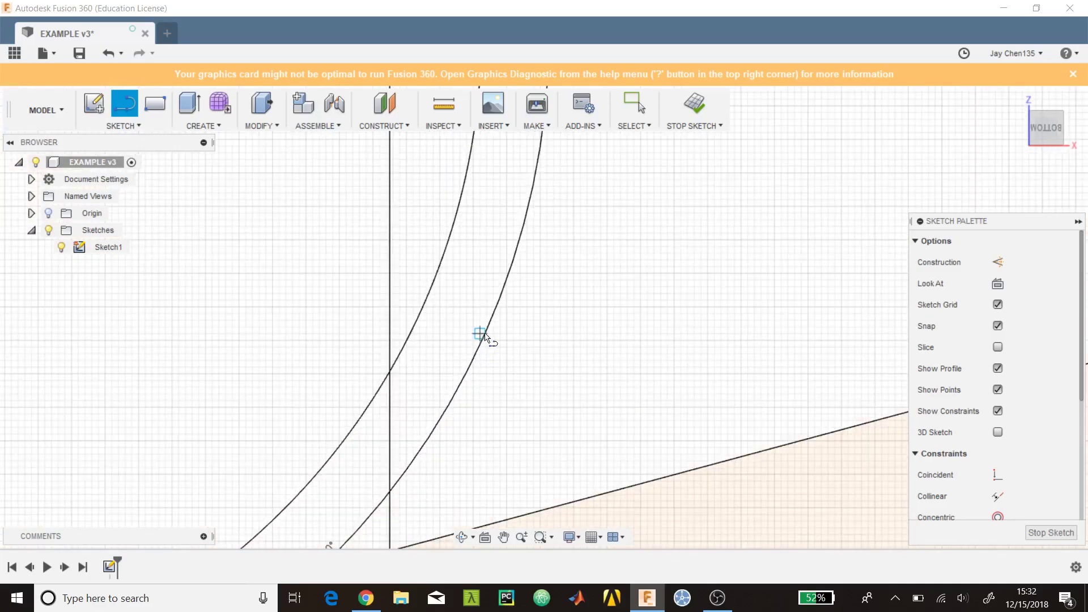
scroll(506, 294, down, 3)
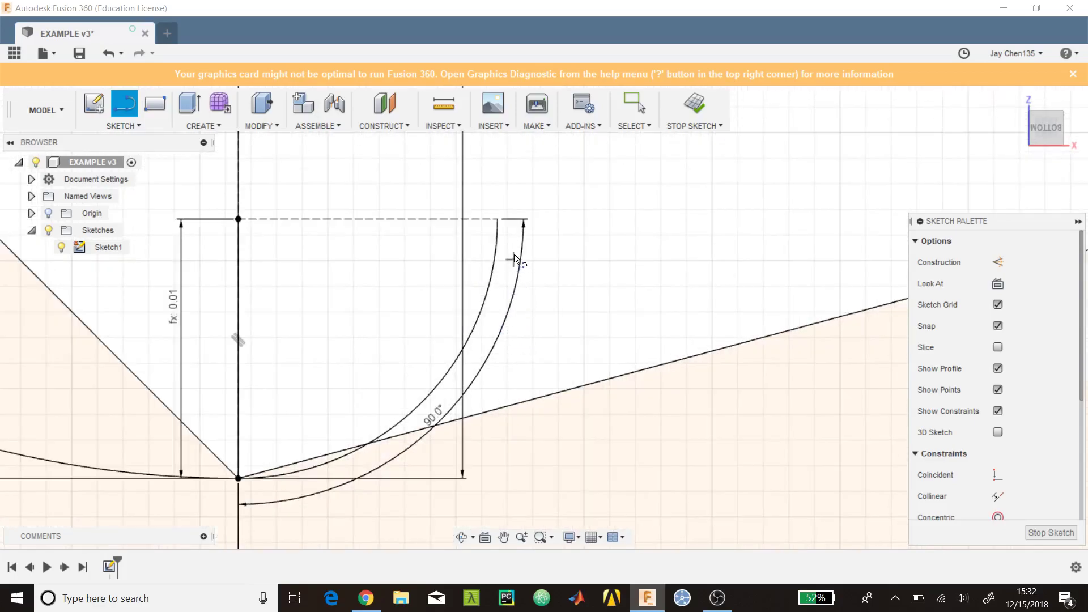
key(Escape)
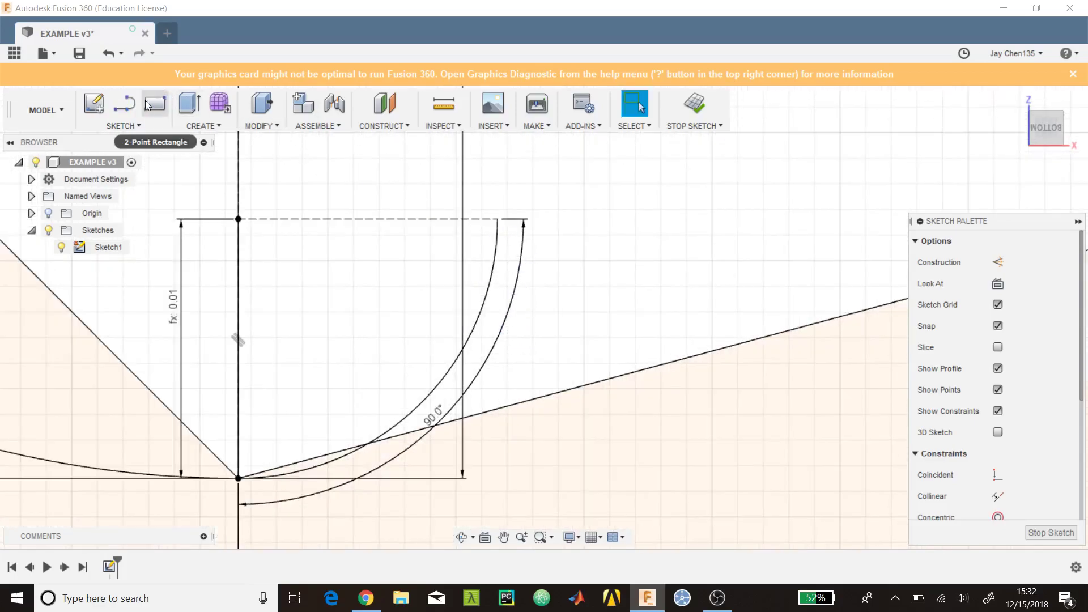
Remove the stray outer arc so only the 90° throat arc remains, and resume Line
click(125, 103)
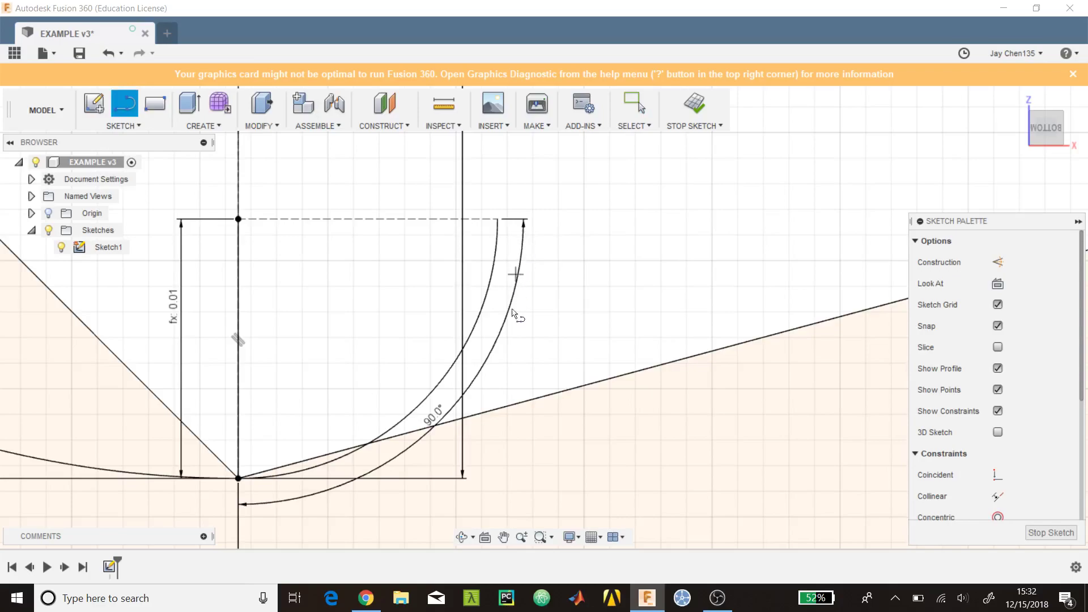
scroll(513, 313, up, 1)
scroll(492, 385, down, 4)
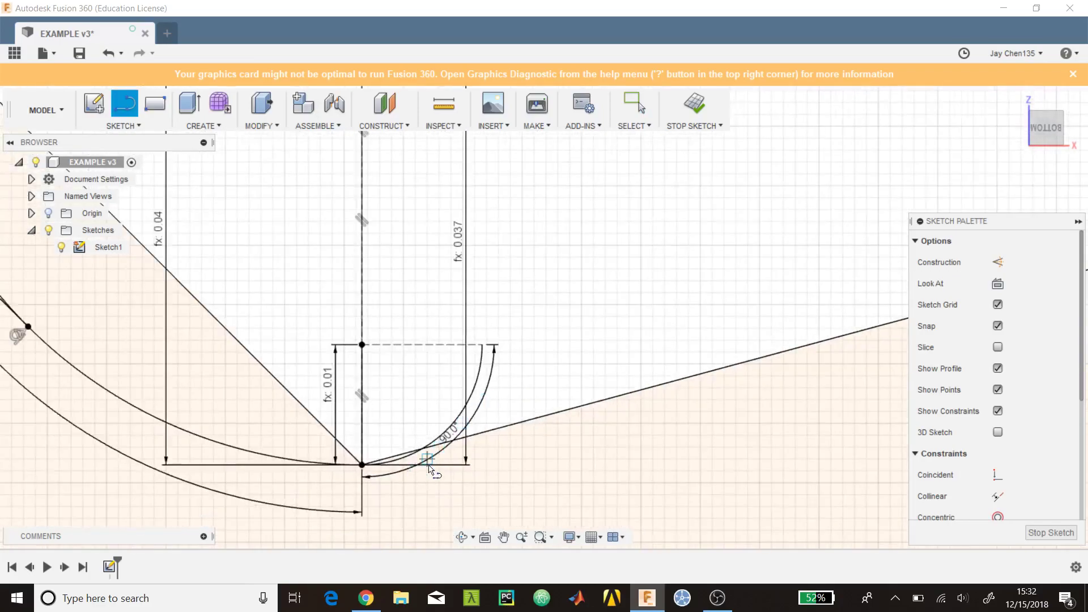
scroll(435, 453, up, 3)
scroll(516, 381, up, 3)
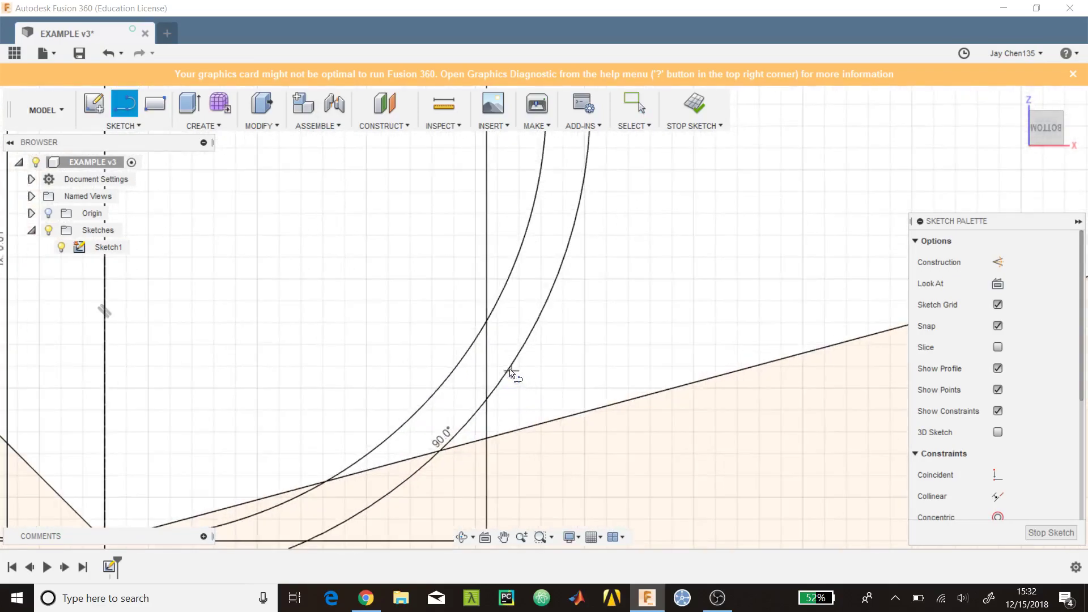
scroll(399, 422, down, 3)
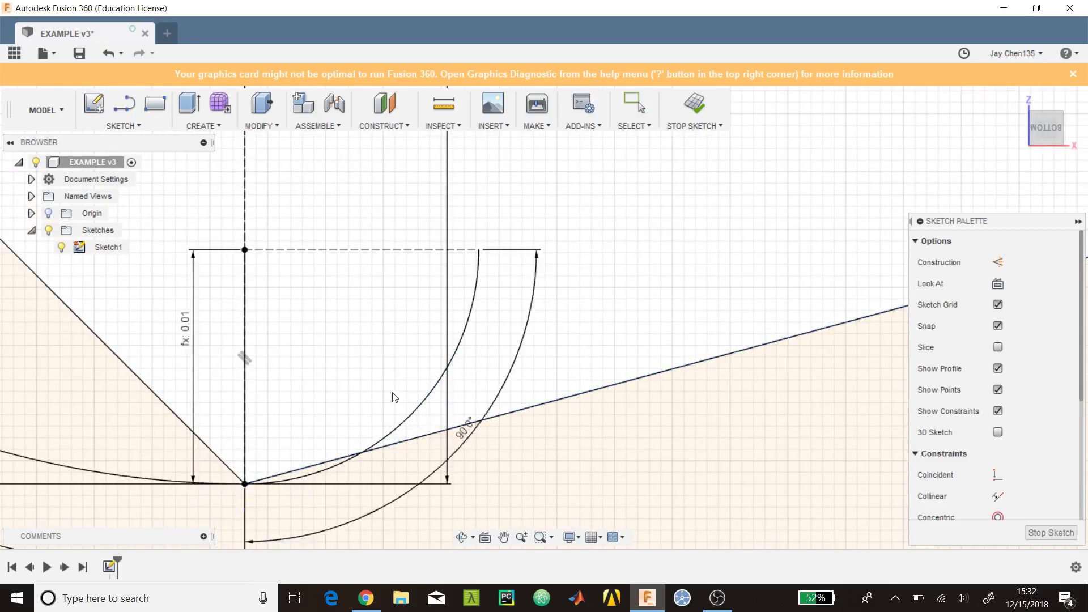
key(Escape)
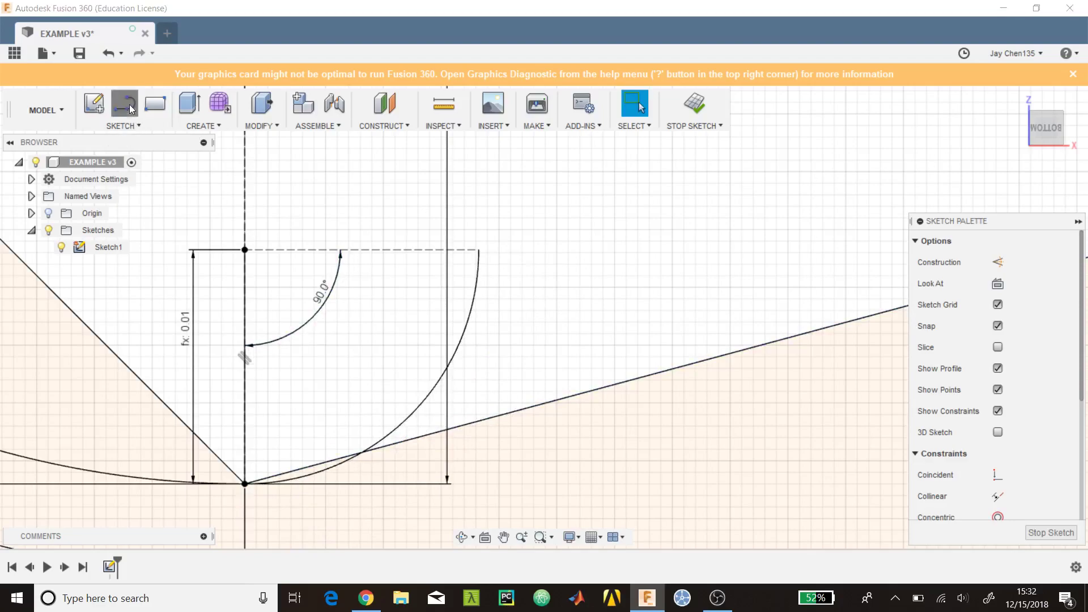
key(l)
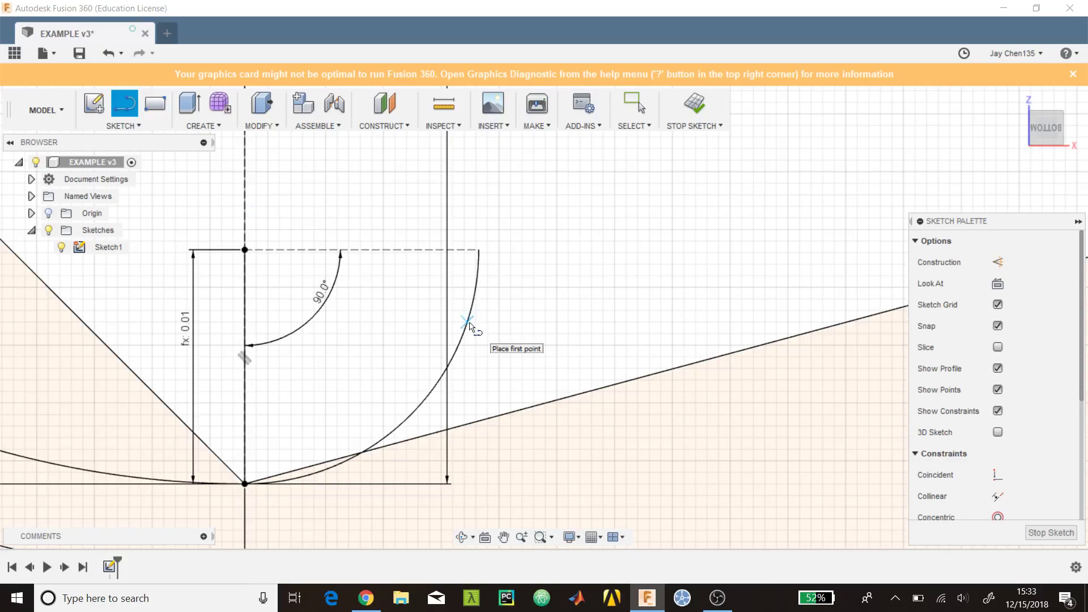
Draw a line at 30° starting where the bell arc meets the sloped line
click(469, 183)
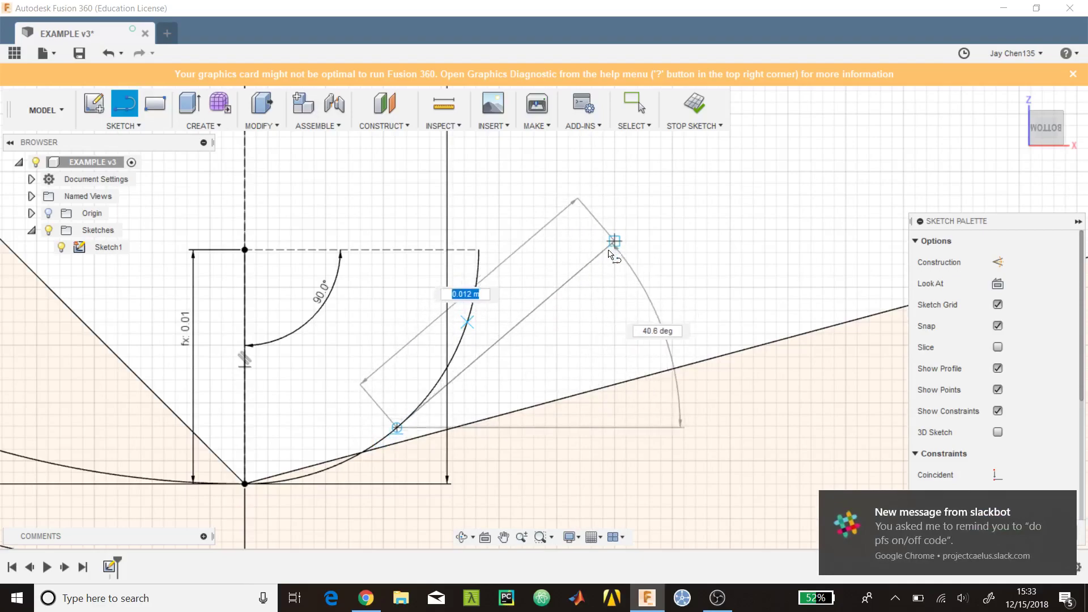
key(Tab)
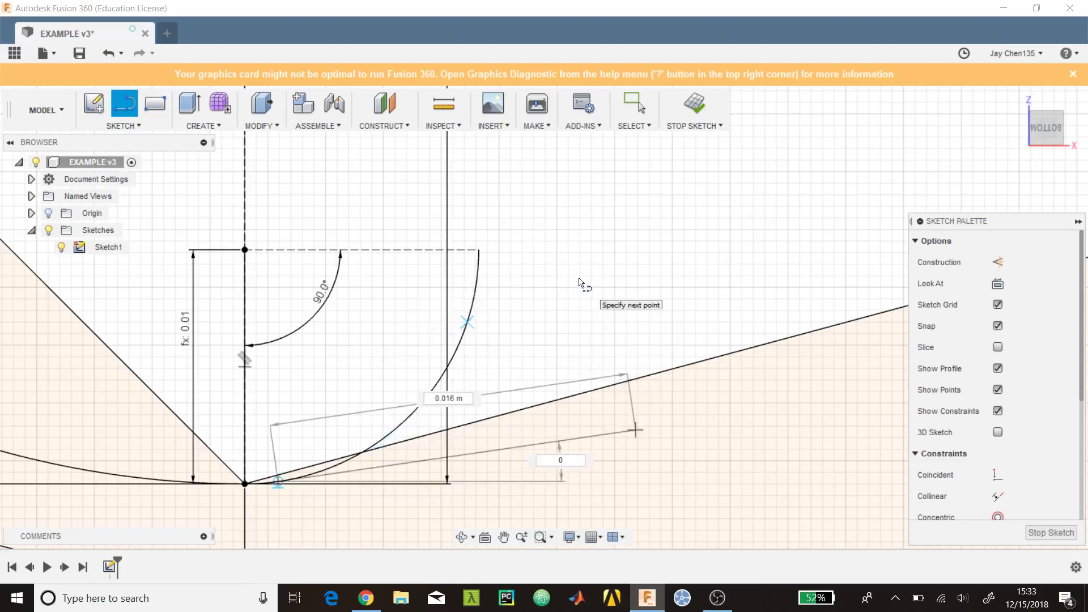
key(BackSpace)
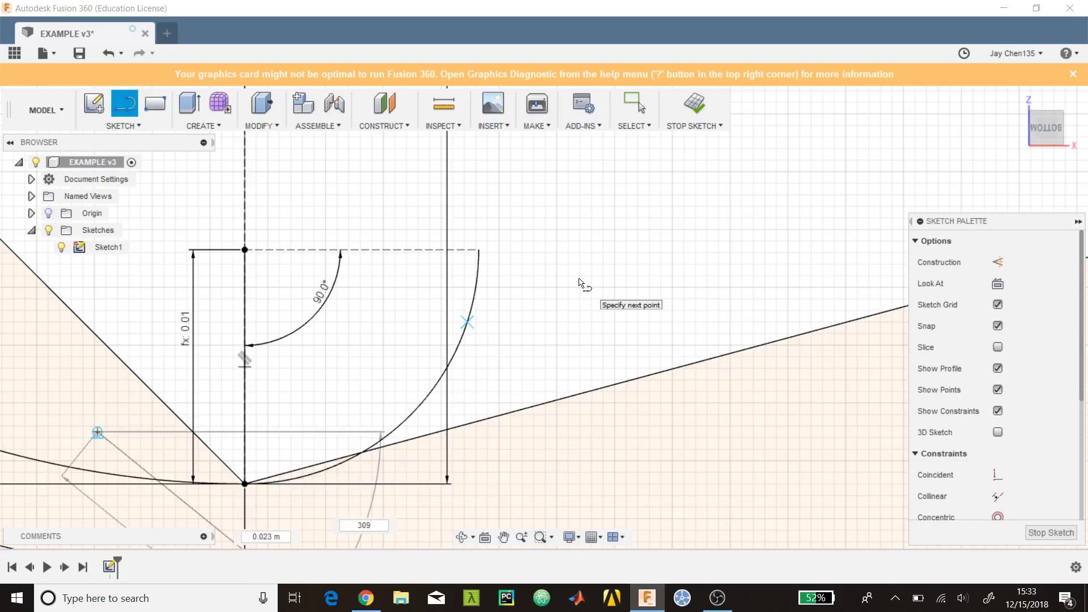
click(355, 456)
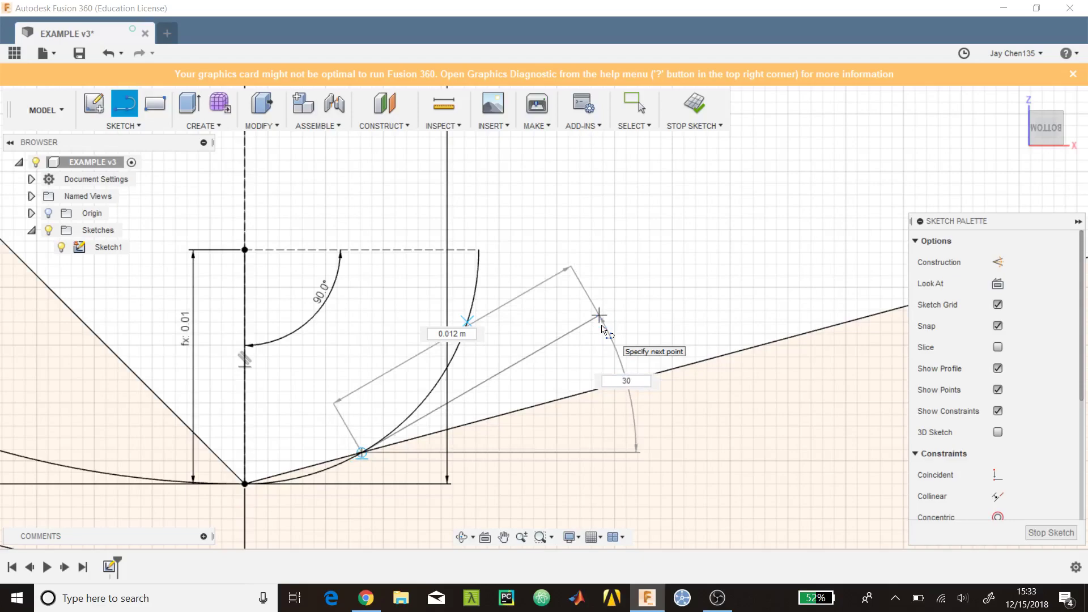
click(599, 316)
key(Escape)
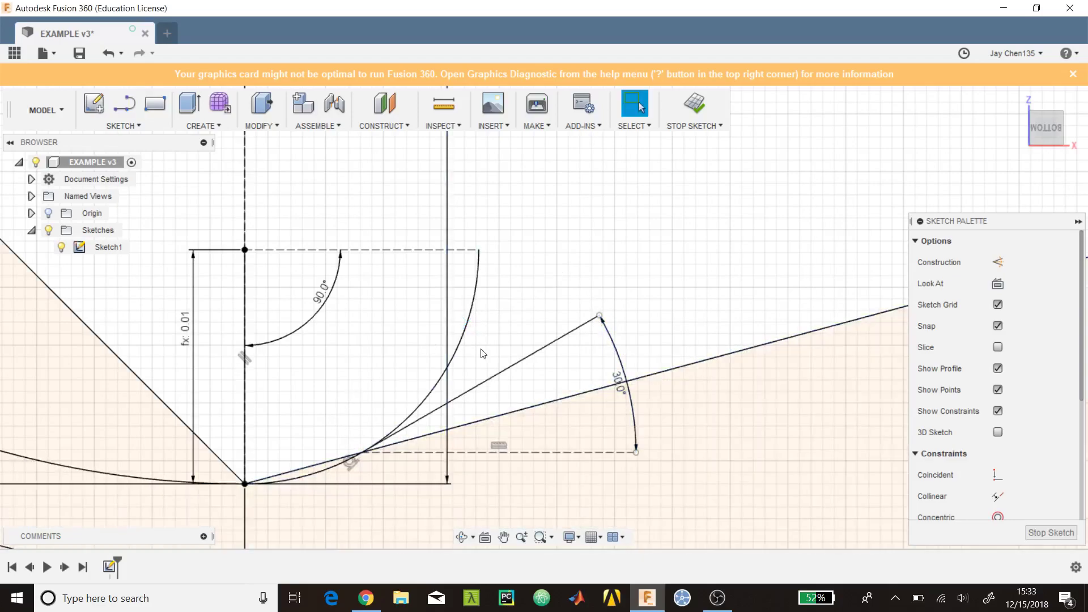
Drag the 30° line's free end outward past the bell arc, then pull it back slightly
scroll(425, 397, up, 5)
scroll(425, 436, down, 5)
scroll(340, 493, up, 3)
scroll(323, 518, up, 8)
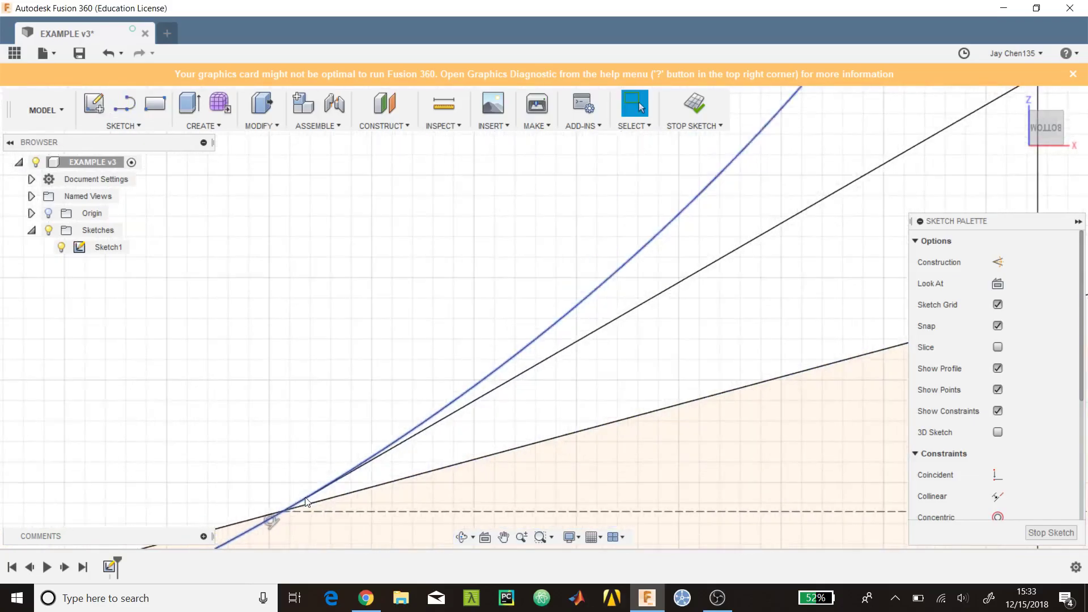
scroll(230, 497, up, 2)
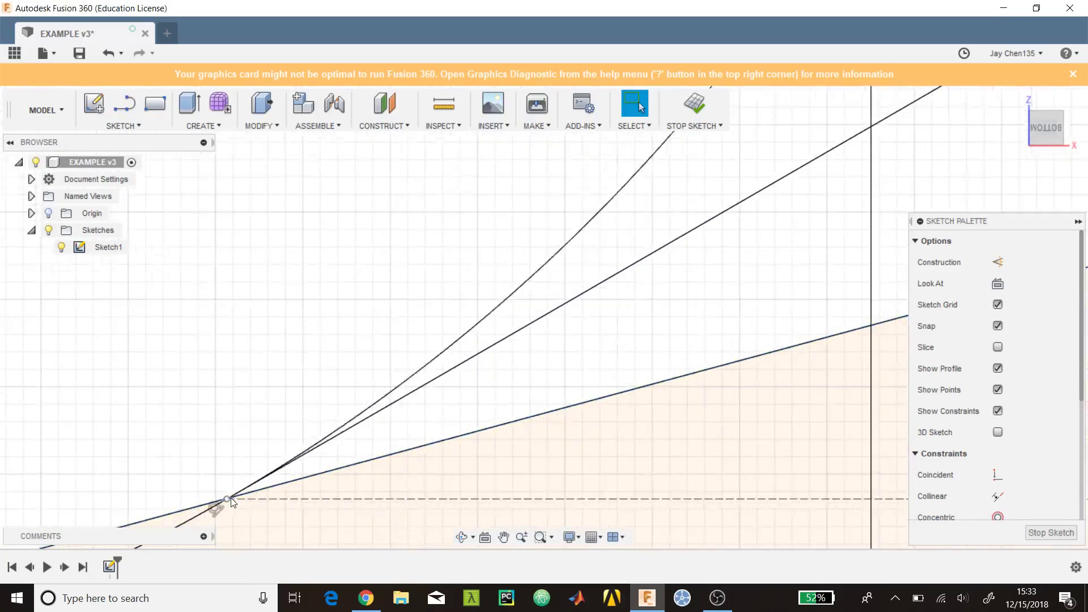
scroll(230, 497, down, 7)
scroll(259, 501, up, 1)
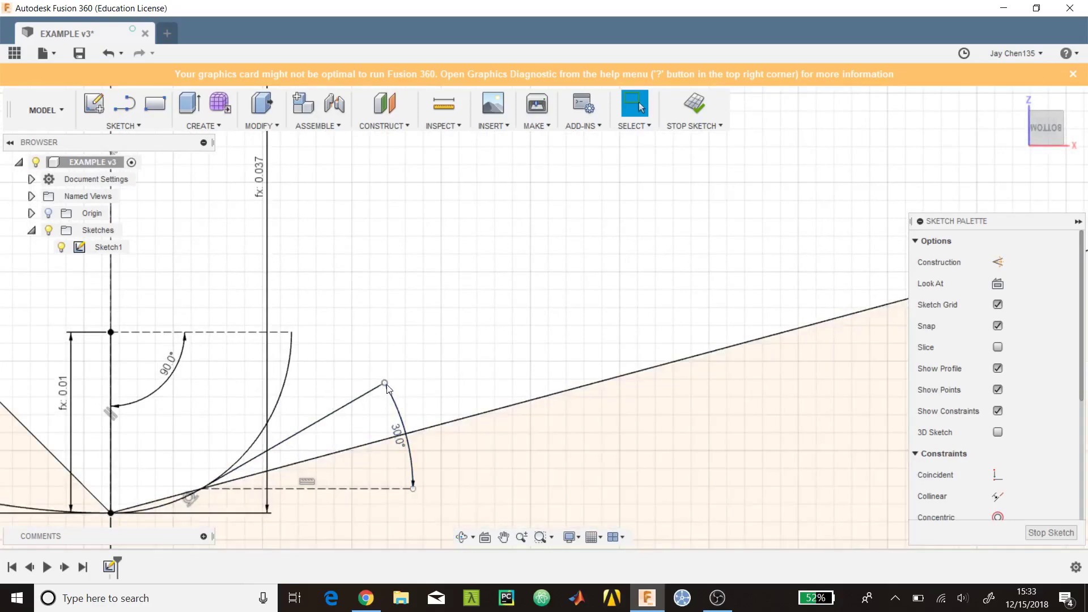
mouse_move(429, 364)
mouse_down()
mouse_move(708, 203)
mouse_move(574, 299)
mouse_move(765, 181)
mouse_move(711, 221)
mouse_move(769, 171)
mouse_up()
scroll(497, 391, down, 5)
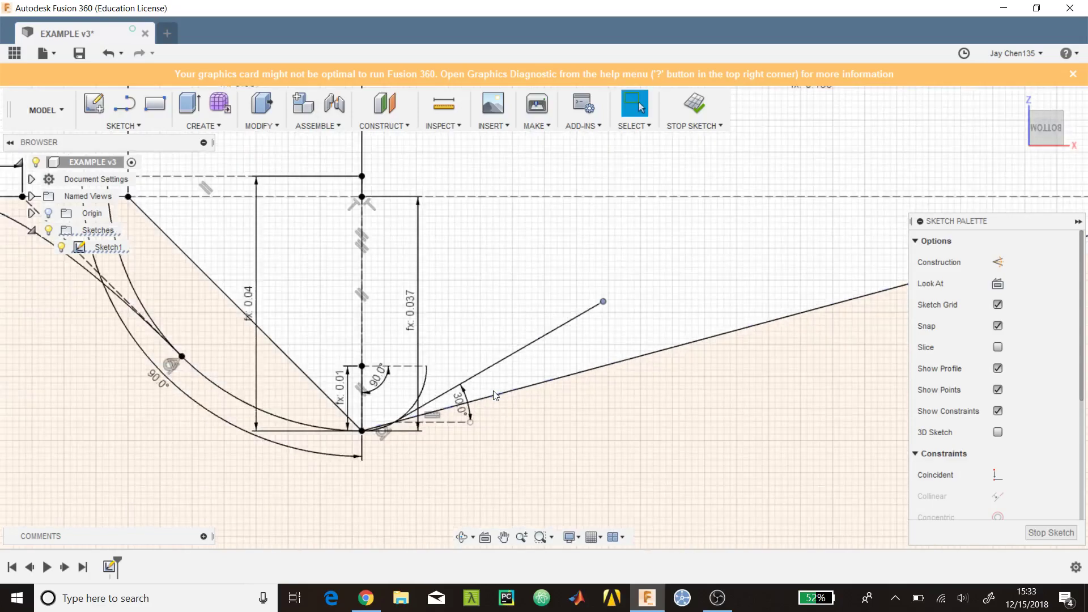
drag(605, 304, 683, 255)
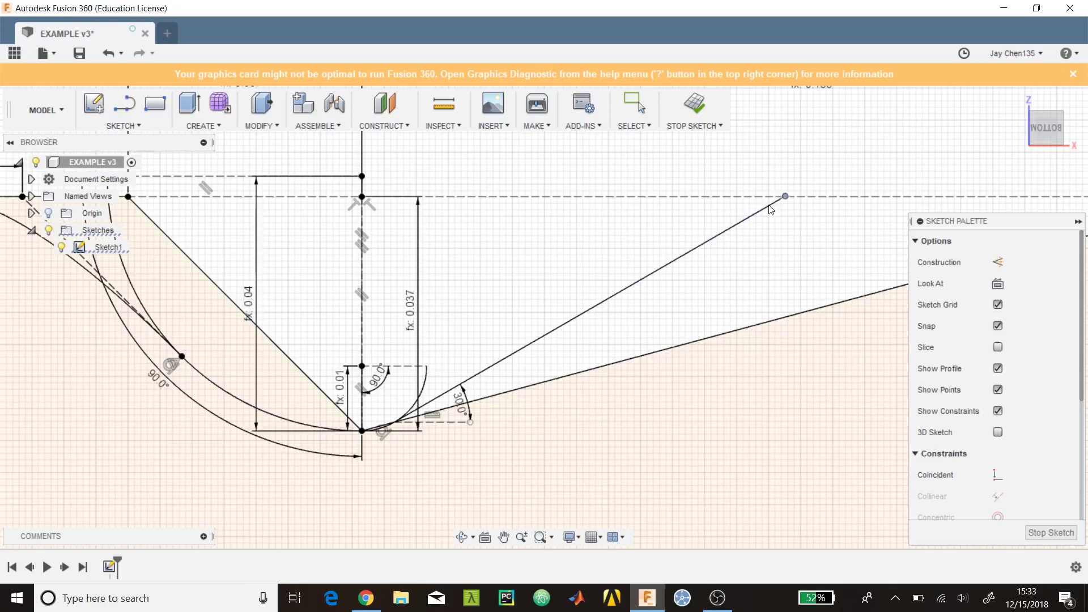
drag(757, 221, 702, 249)
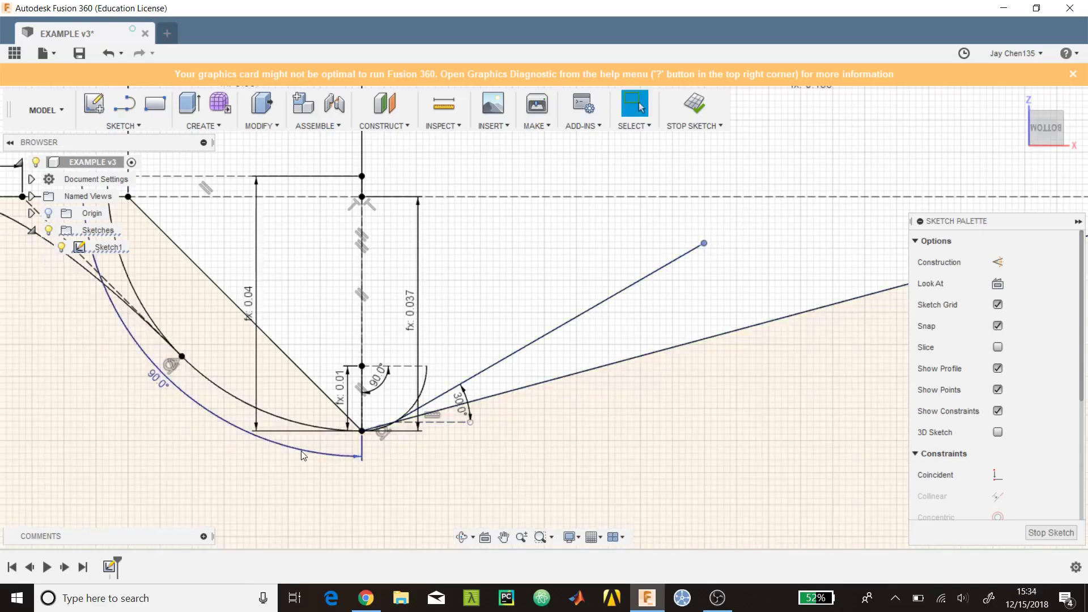
scroll(292, 453, down, 5)
scroll(510, 397, up, 8)
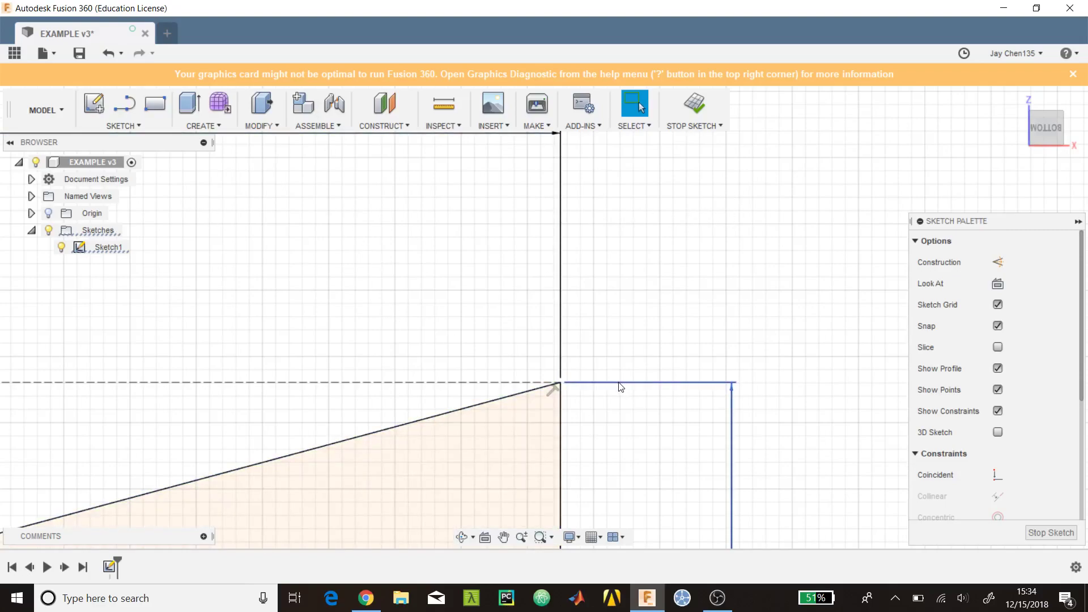
Zoom around the full nozzle profile and its right end to review the dimensions
scroll(651, 284, down, 6)
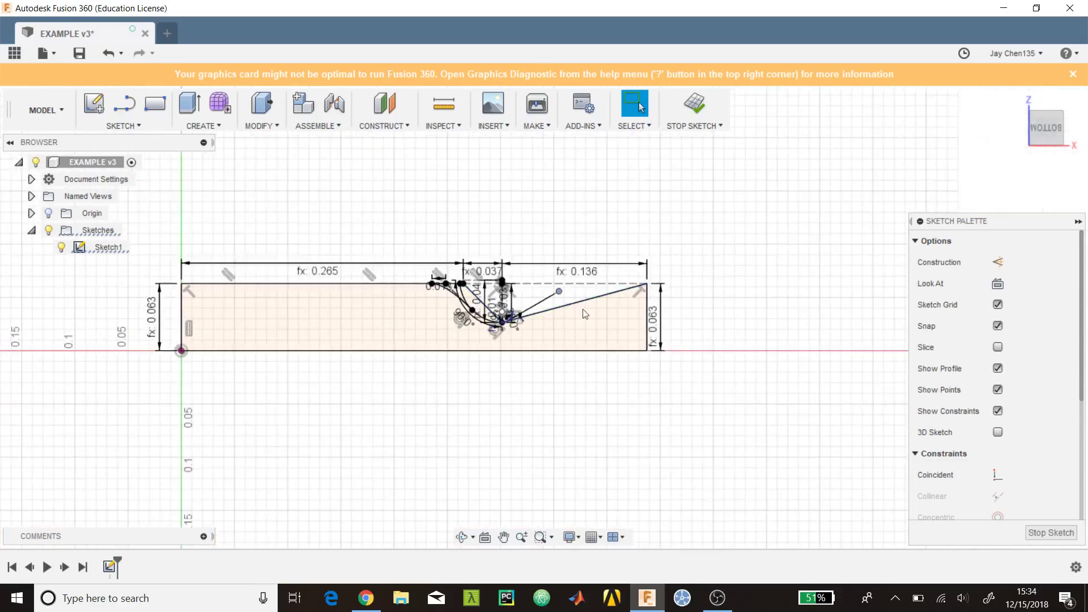
scroll(634, 306, up, 5)
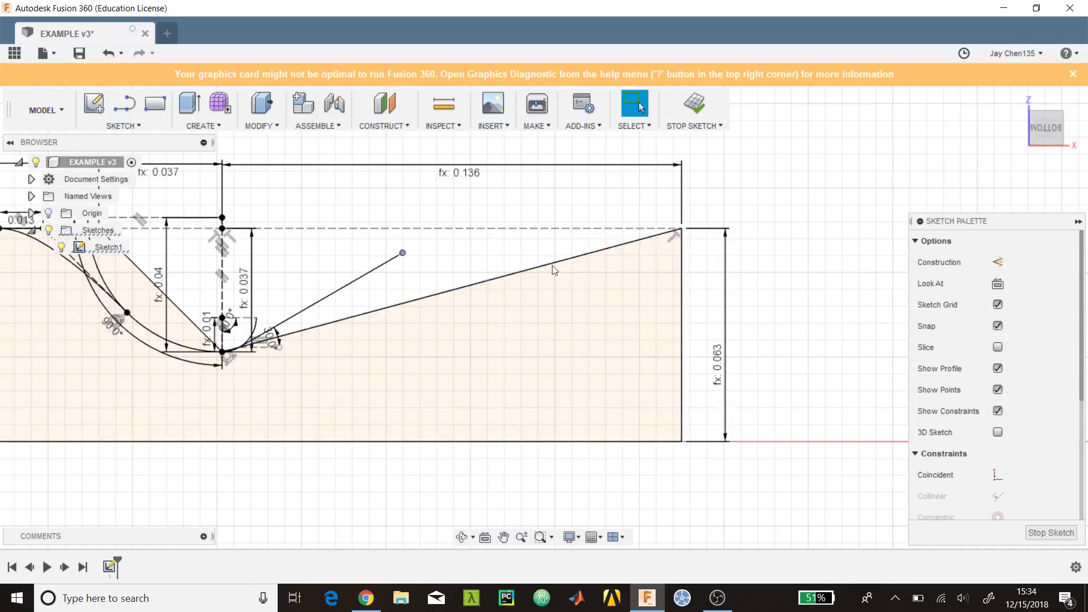
scroll(578, 307, down, 2)
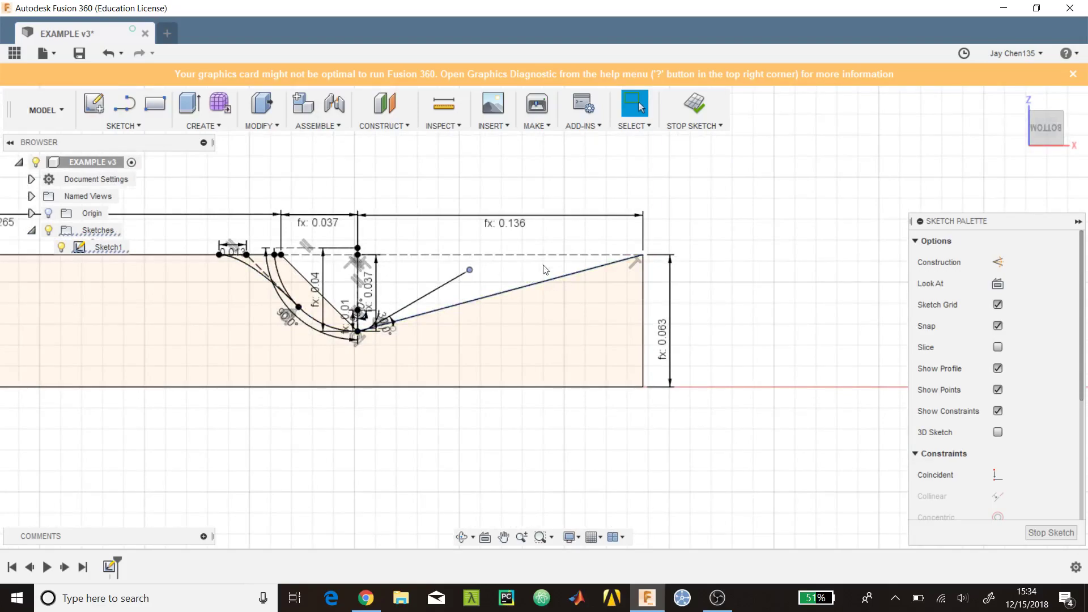
scroll(643, 257, up, 4)
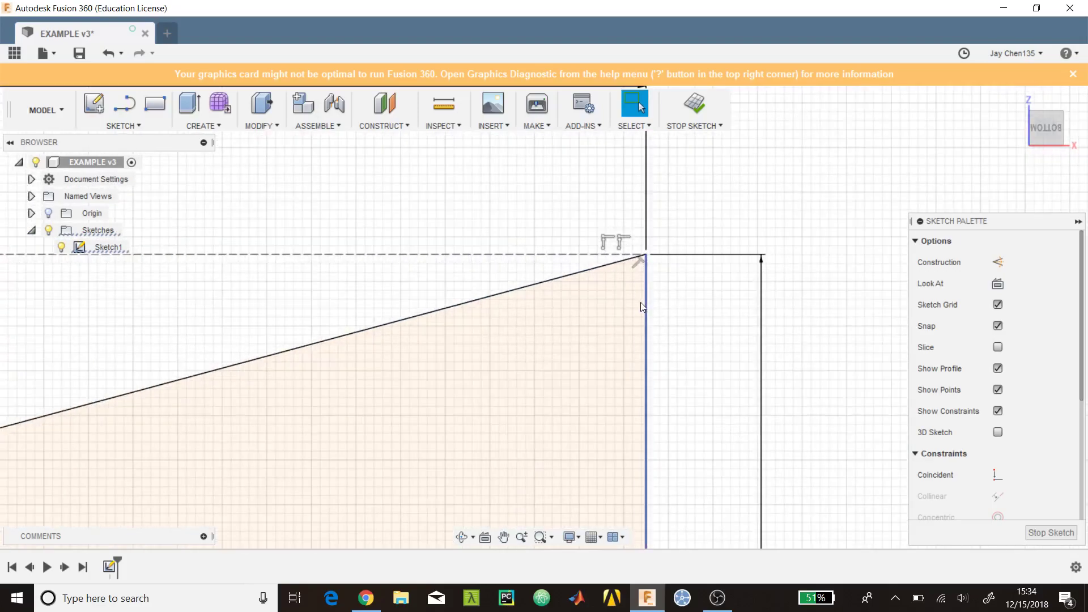
scroll(640, 301, down, 2)
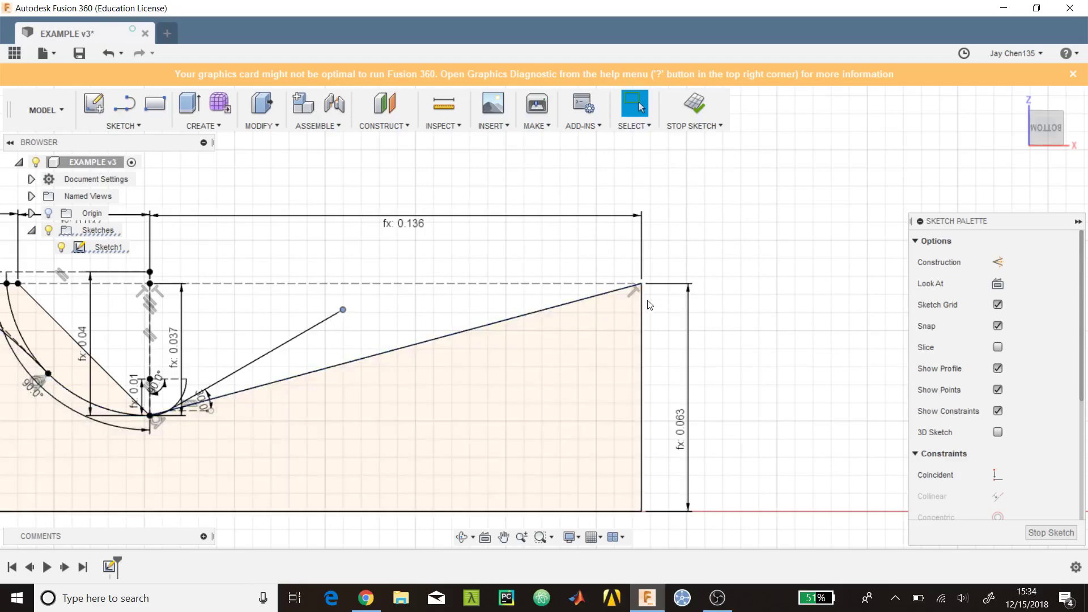
scroll(640, 285, up, 2)
scroll(646, 295, down, 6)
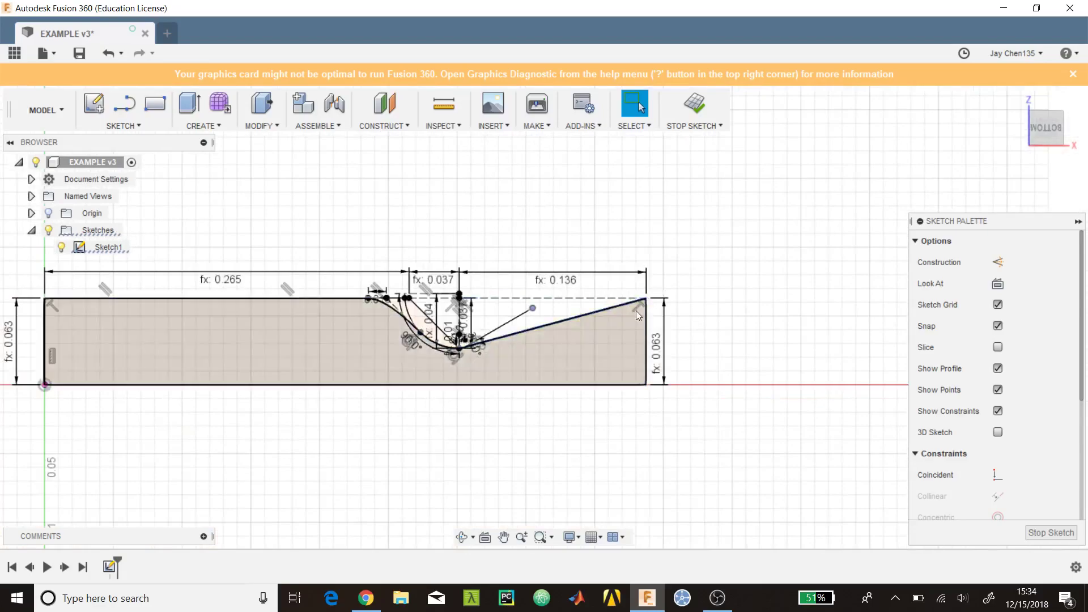
scroll(664, 310, up, 3)
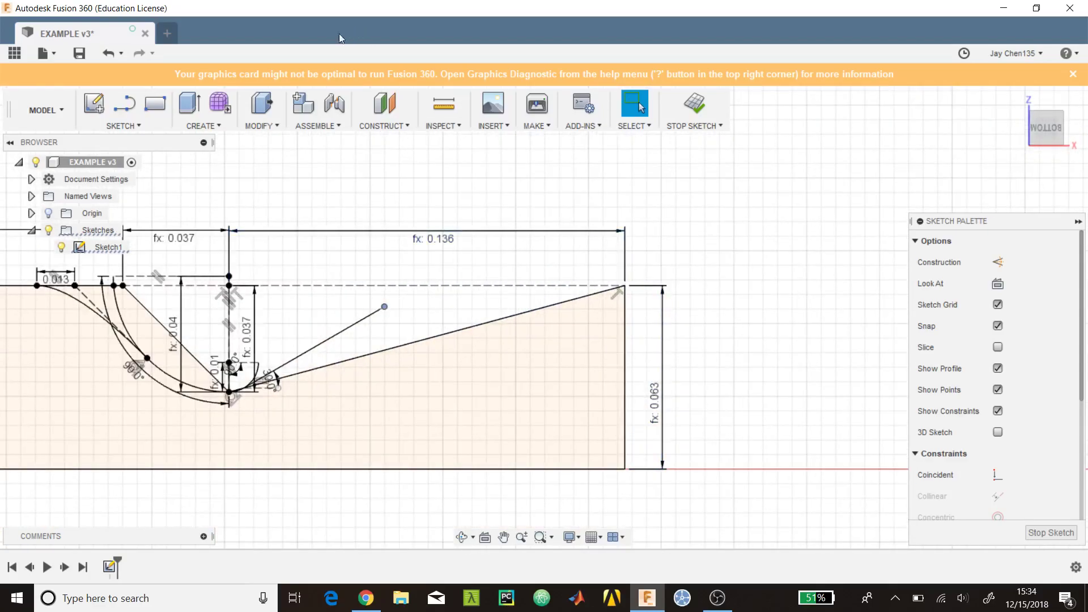
Draw a normal line at 8.5° from the nozzle exit corner, then delete the failed line
click(124, 103)
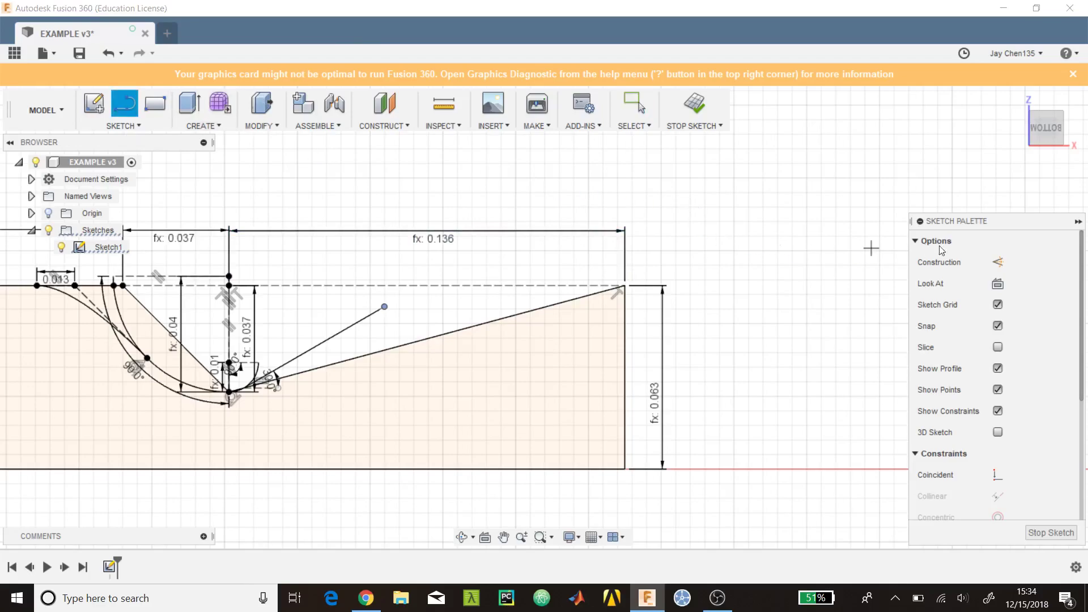
click(997, 261)
click(625, 285)
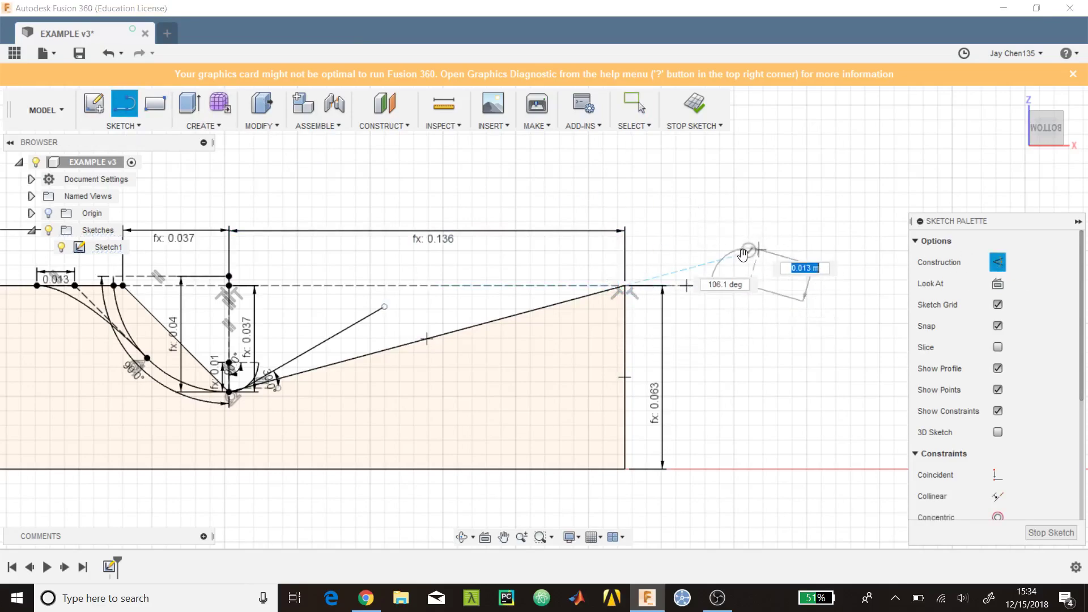
key(Escape)
scroll(768, 328, up, 3)
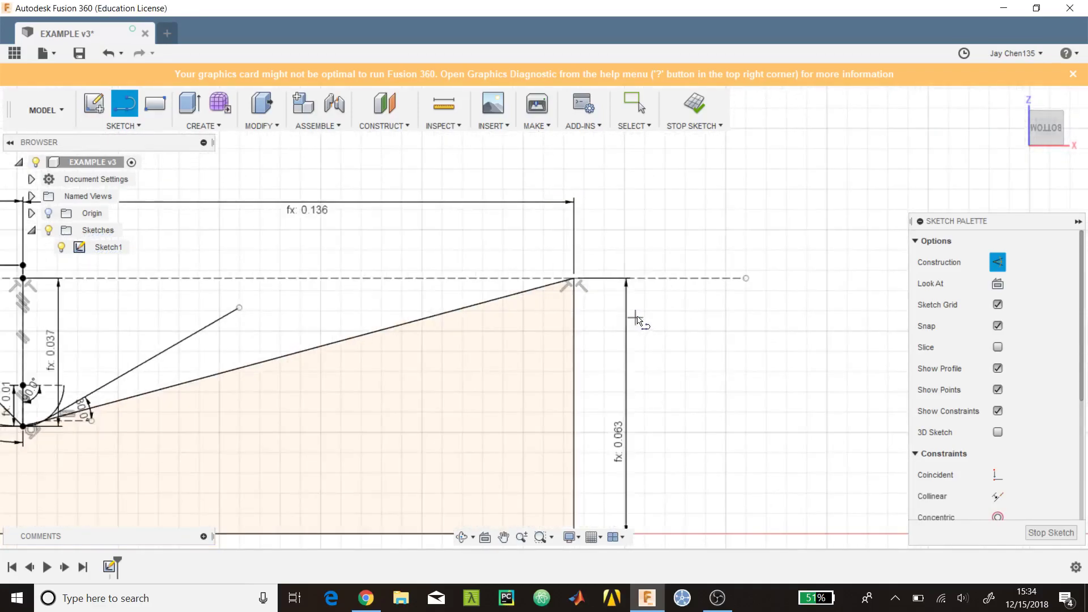
click(1004, 268)
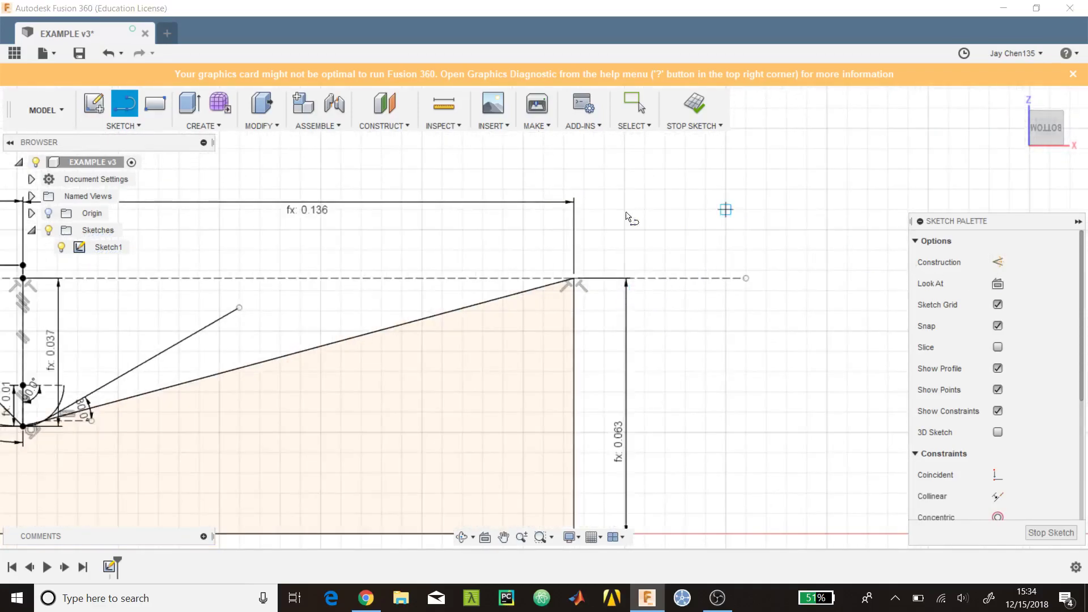
click(574, 279)
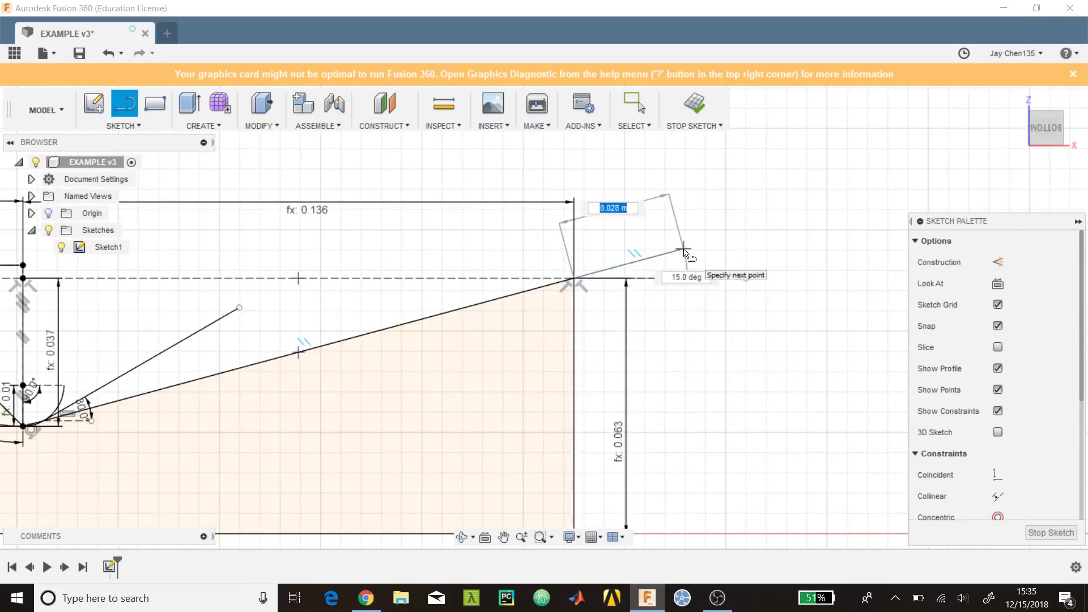
key(Tab)
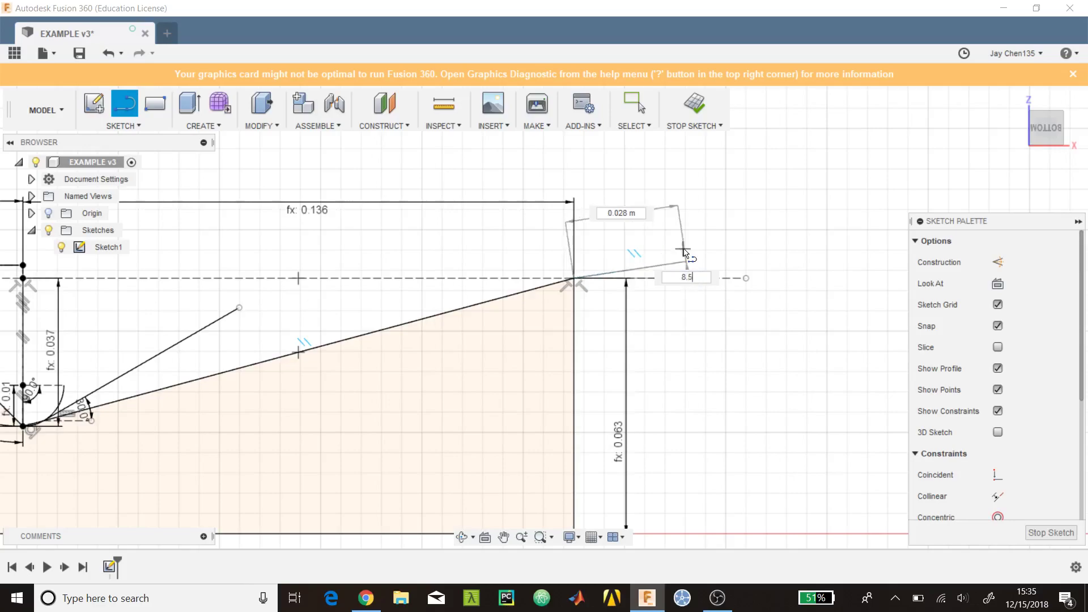
key(Return)
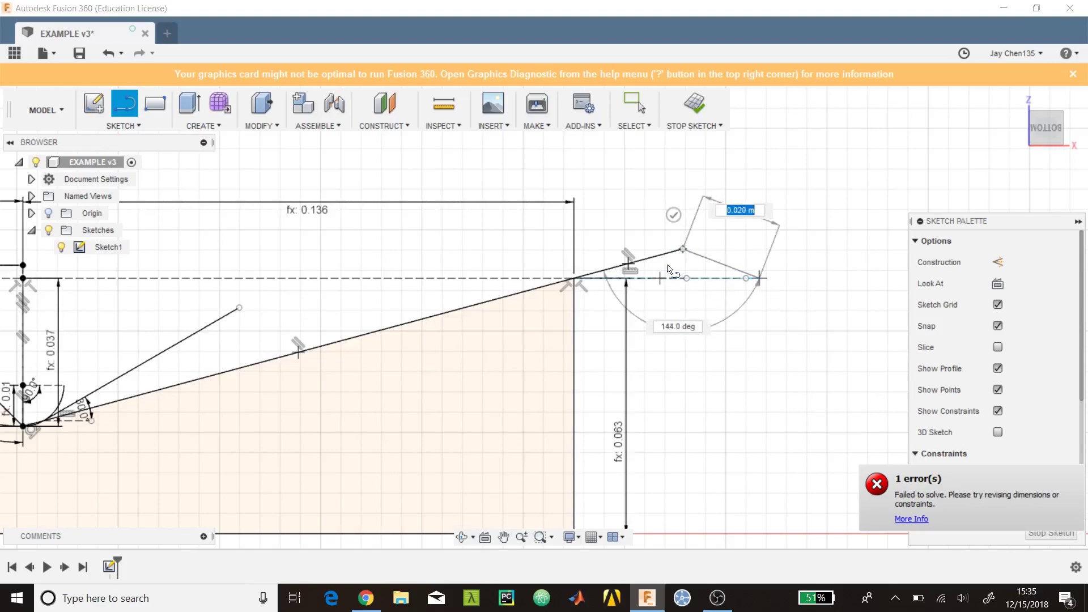
key(Escape)
scroll(640, 261, up, 3)
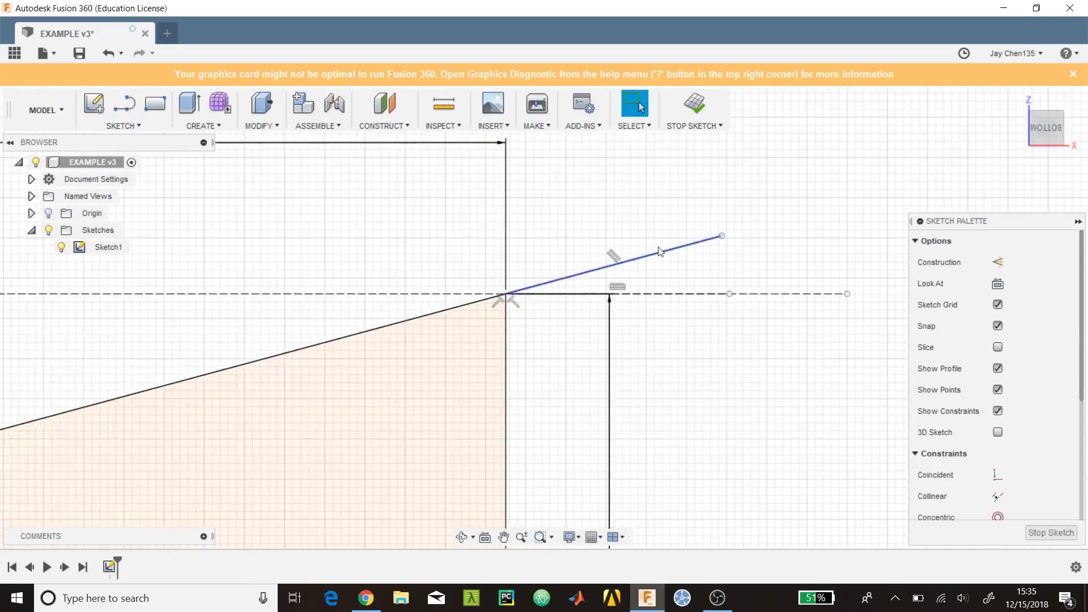
key(Delete)
Redraw the 8.5° line from the nozzle exit corner and drag it longer
click(115, 113)
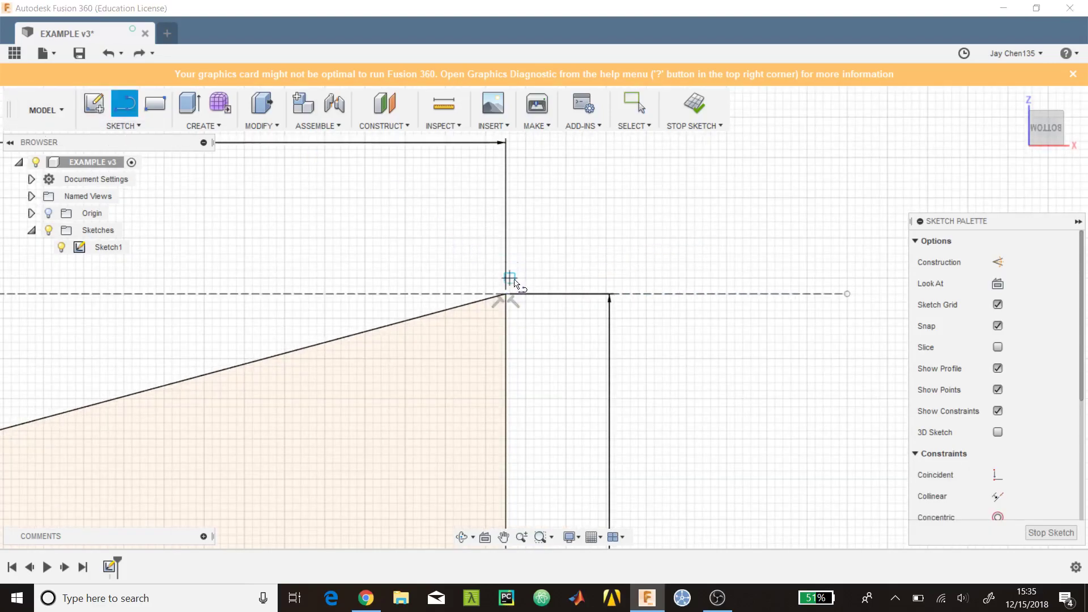
click(507, 294)
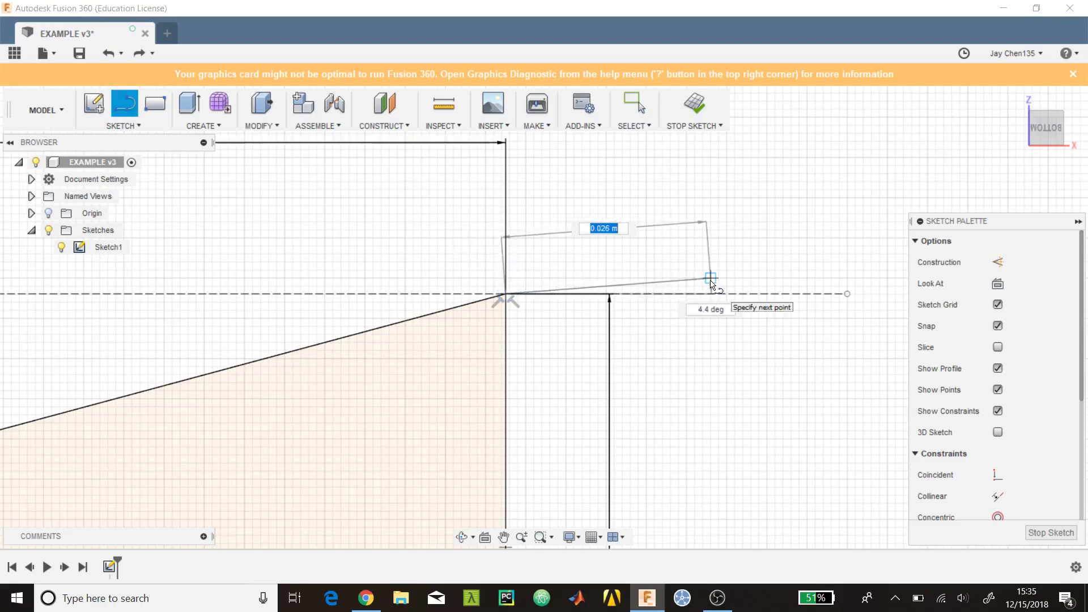
text(8.5)
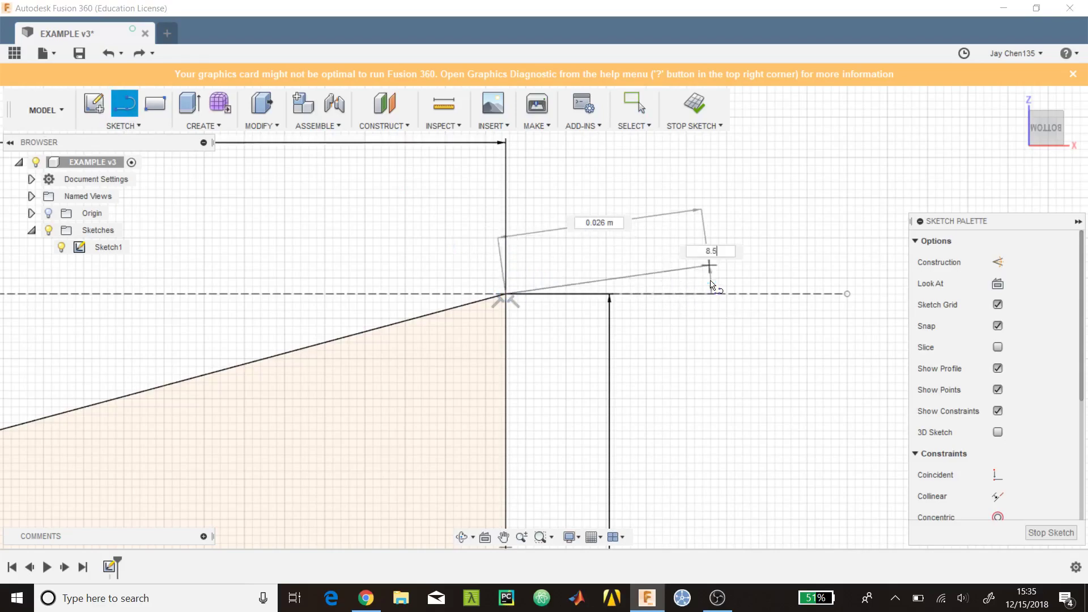
key(Return)
key(Escape)
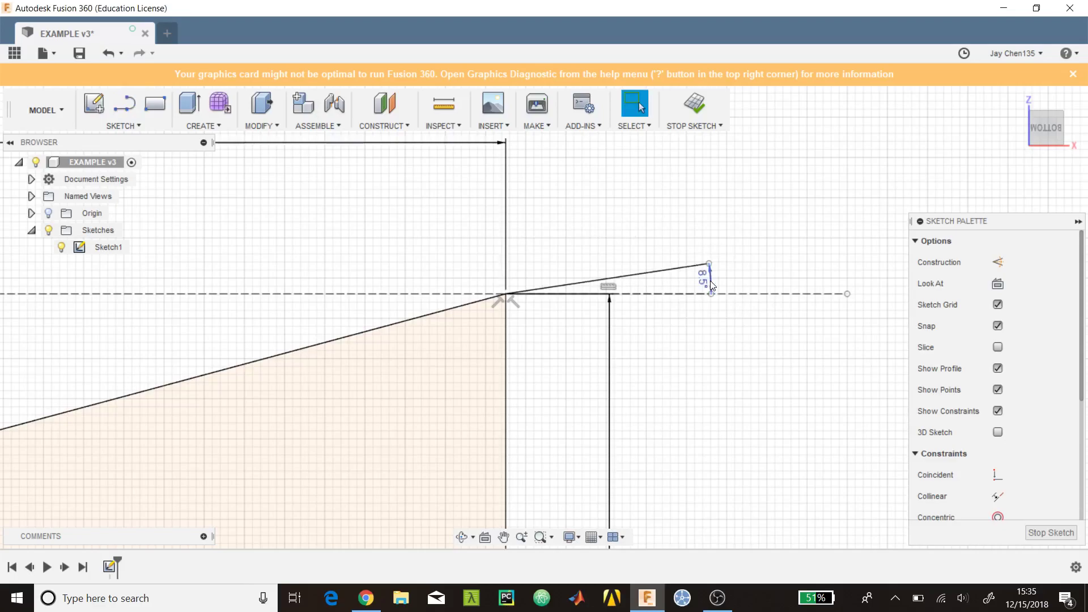
drag(708, 264, 759, 257)
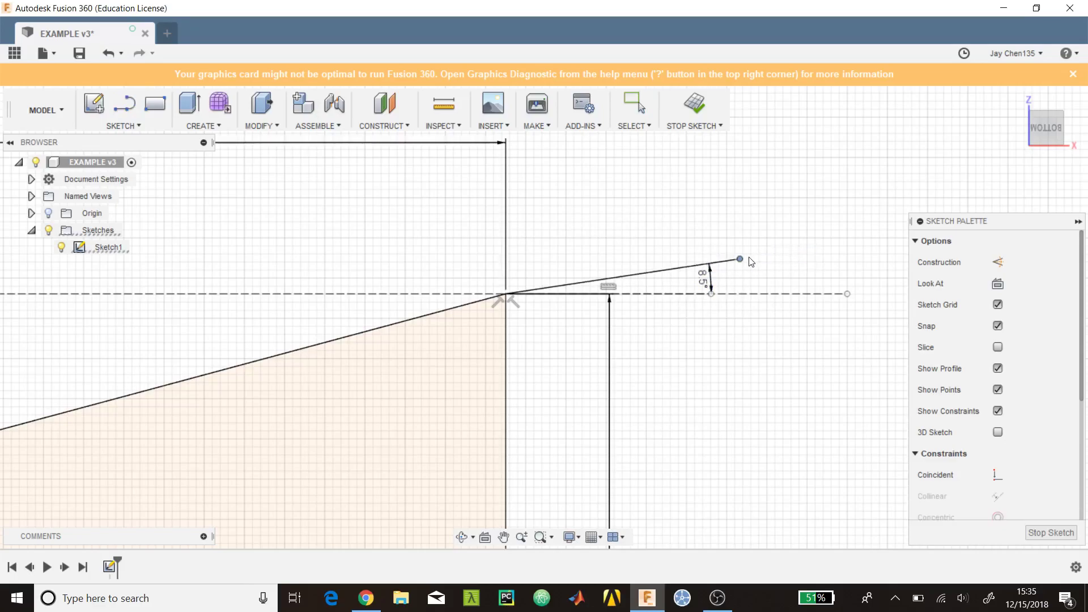
scroll(725, 367, down, 4)
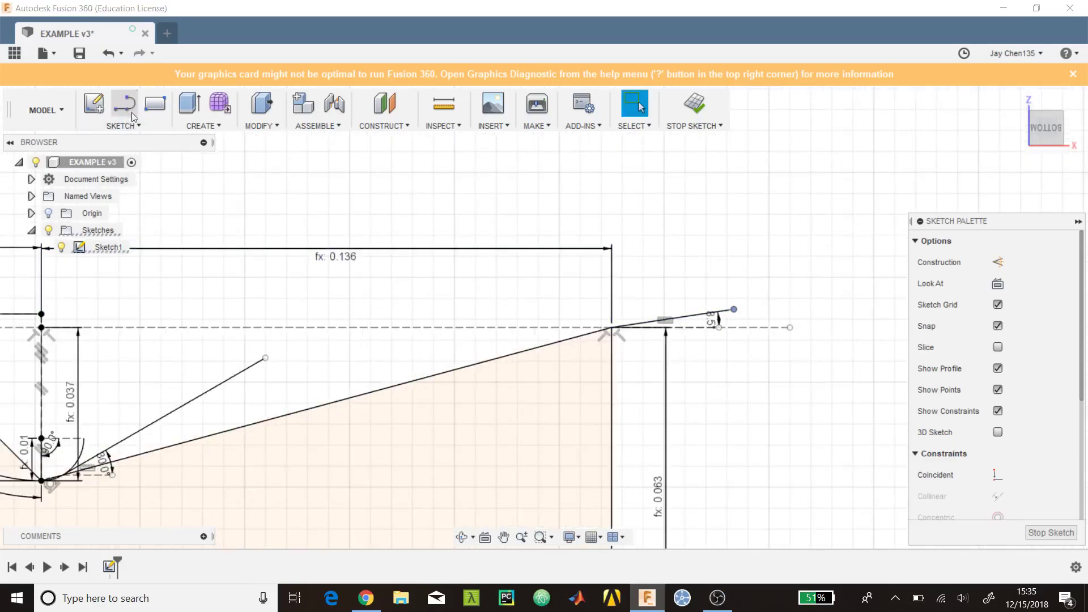
Draw a line from the 8.5° line's end extending past the 30° line
click(124, 103)
click(611, 328)
scroll(661, 321, up, 4)
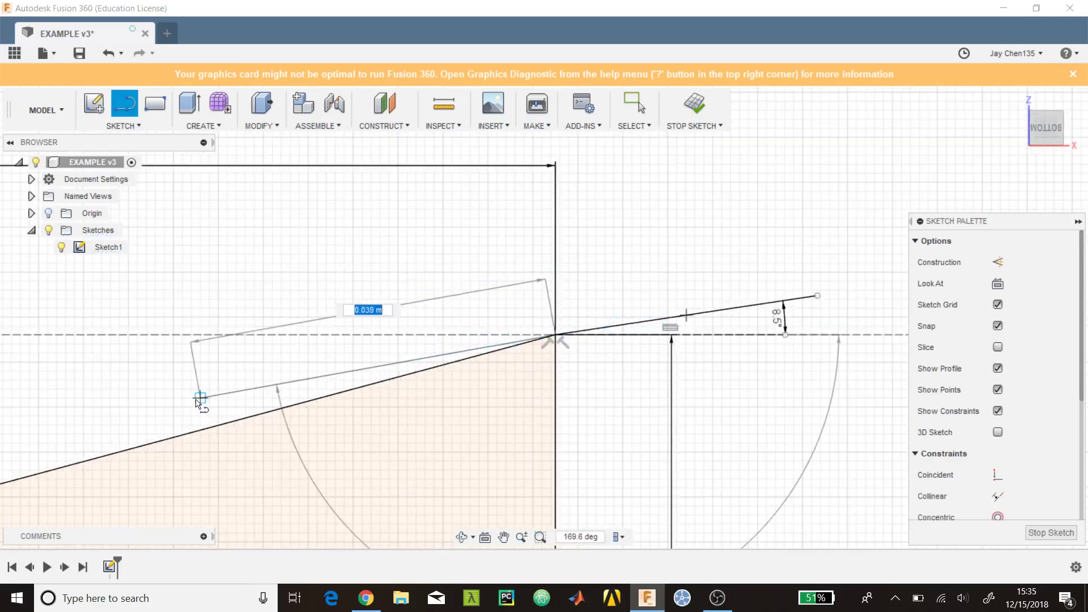
scroll(124, 404, down, 2)
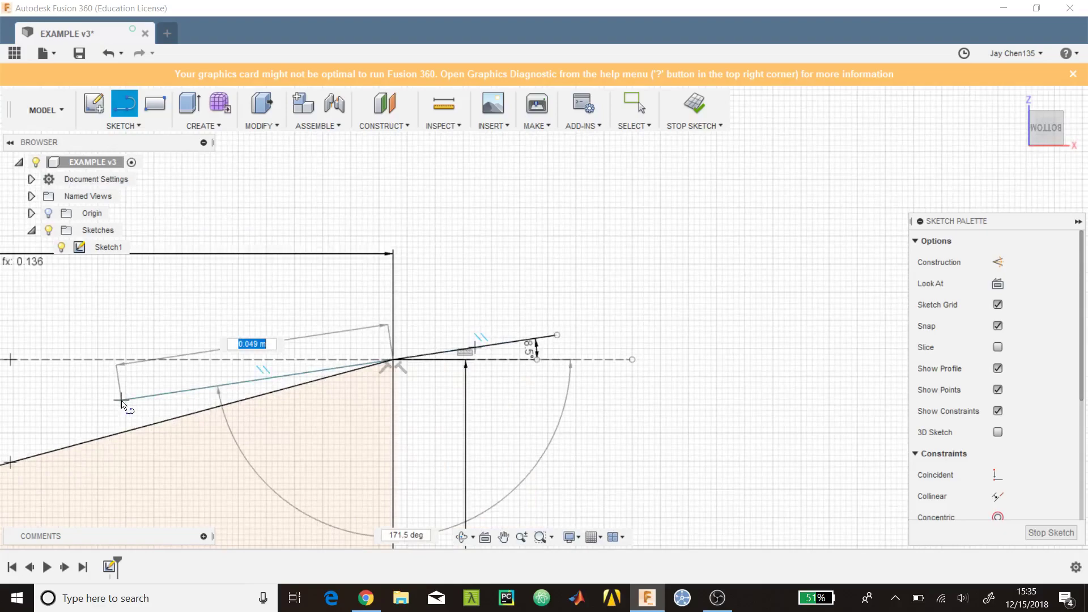
middle_drag(124, 403, 738, 312)
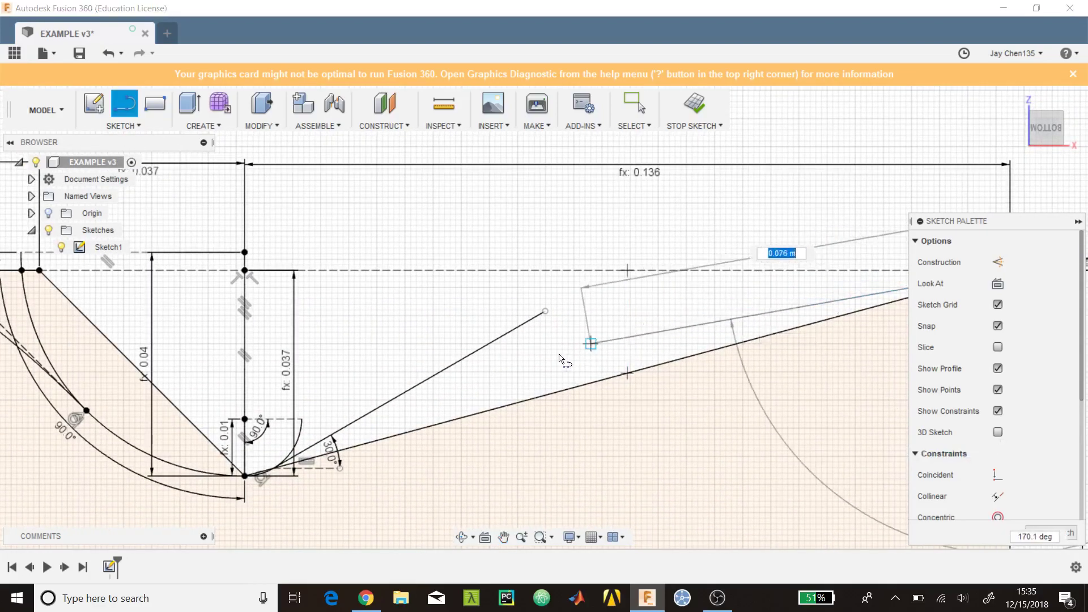
click(407, 359)
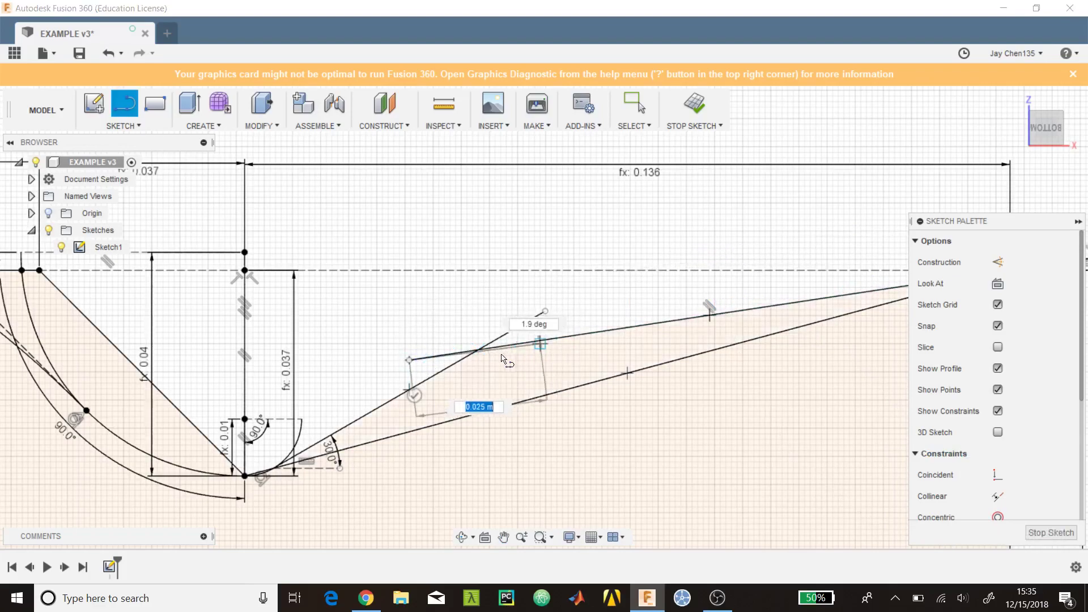
key(Escape)
scroll(477, 356, up, 4)
scroll(477, 355, down, 5)
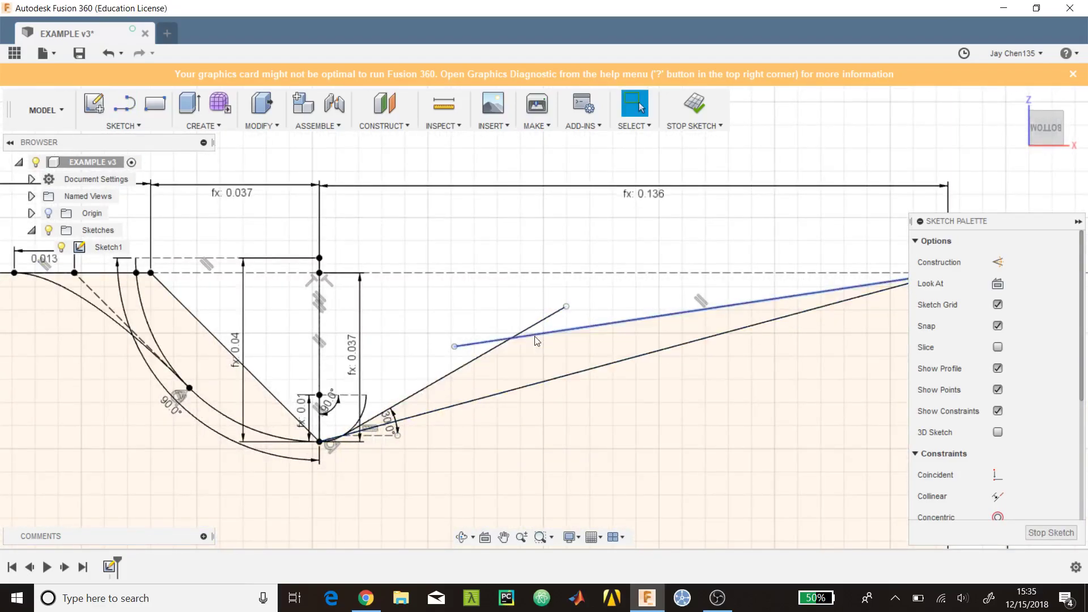
scroll(500, 342, up, 5)
scroll(501, 343, down, 1)
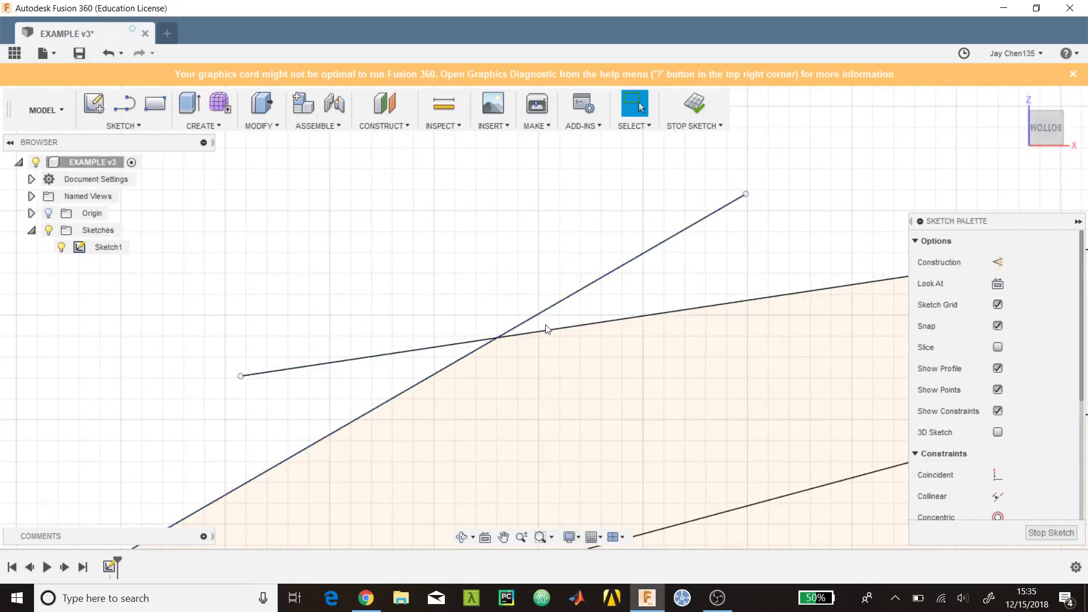
Place a sketch point where the new line crosses the 30° line
click(127, 127)
click(142, 301)
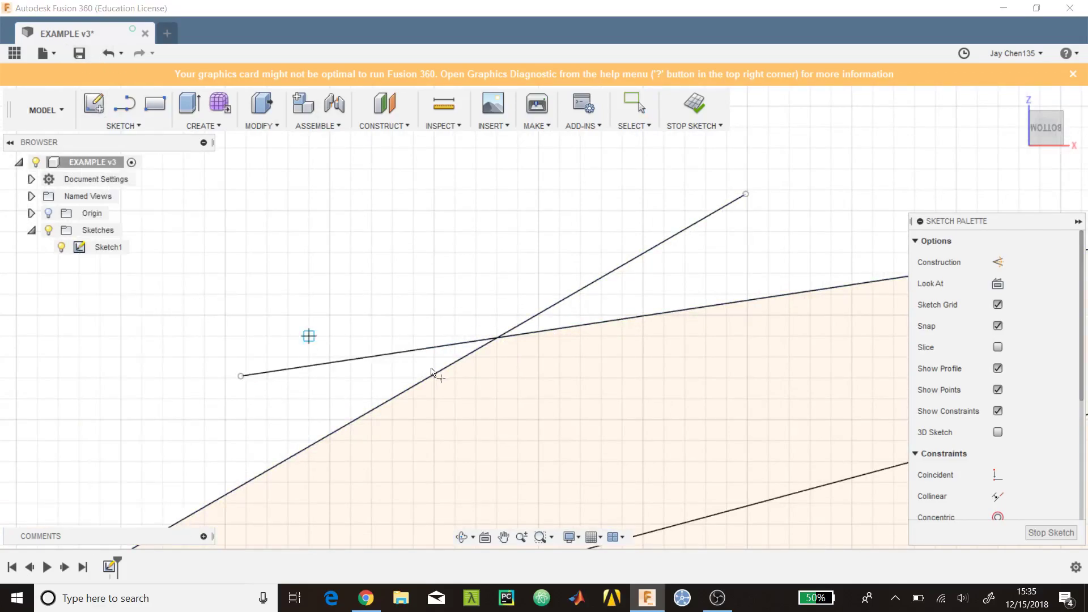
click(497, 338)
key(Escape)
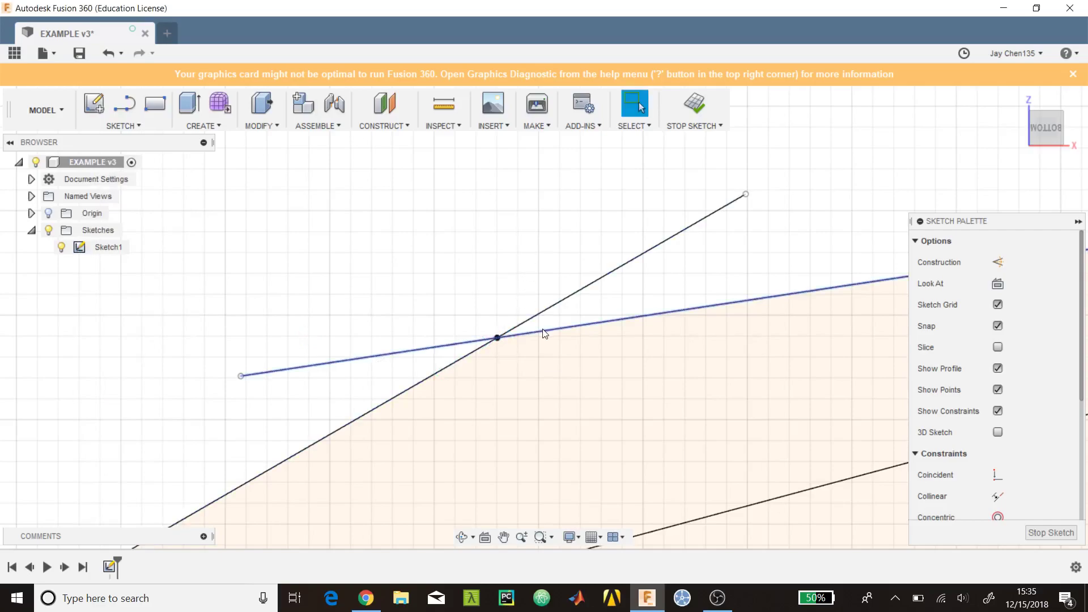
Convert the crossing line and the 8.5° line to construction geometry
click(543, 333)
click(997, 262)
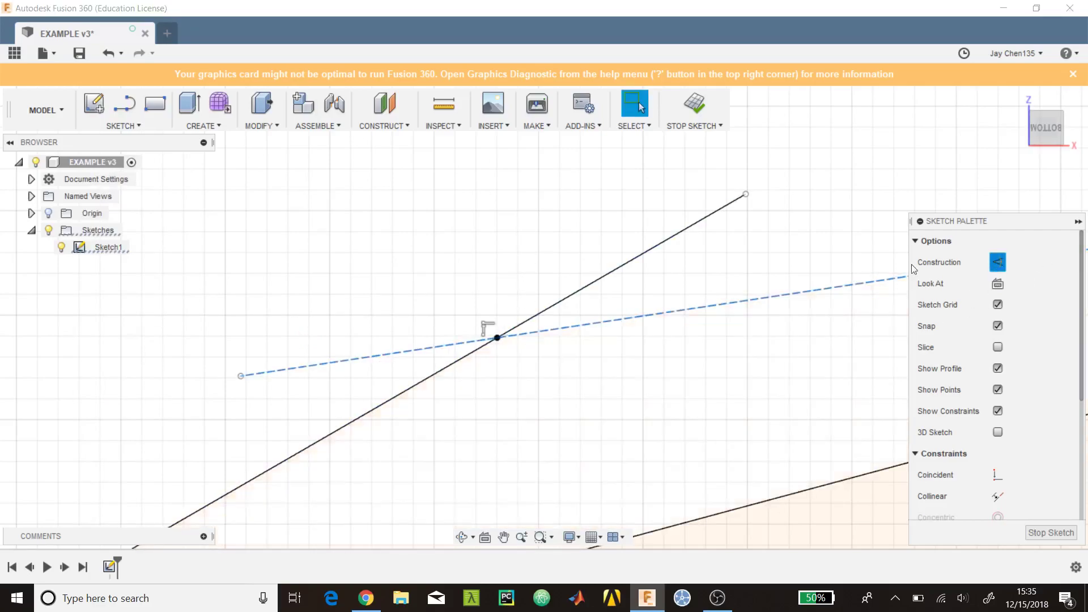
click(625, 258)
click(1006, 283)
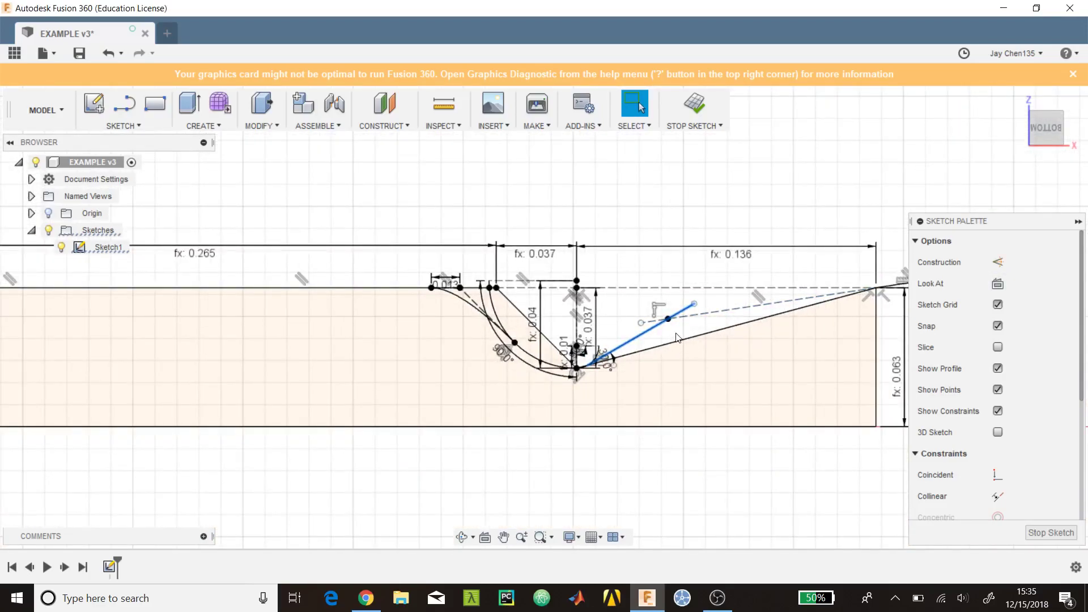
scroll(677, 337, down, 3)
scroll(708, 311, up, 6)
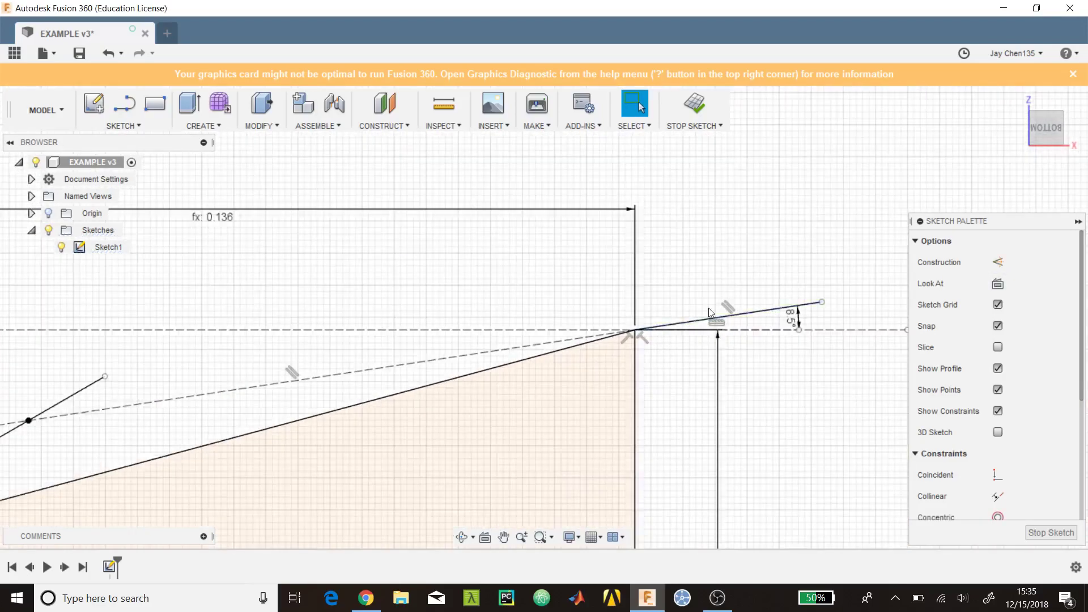
scroll(708, 308, up, 3)
click(738, 329)
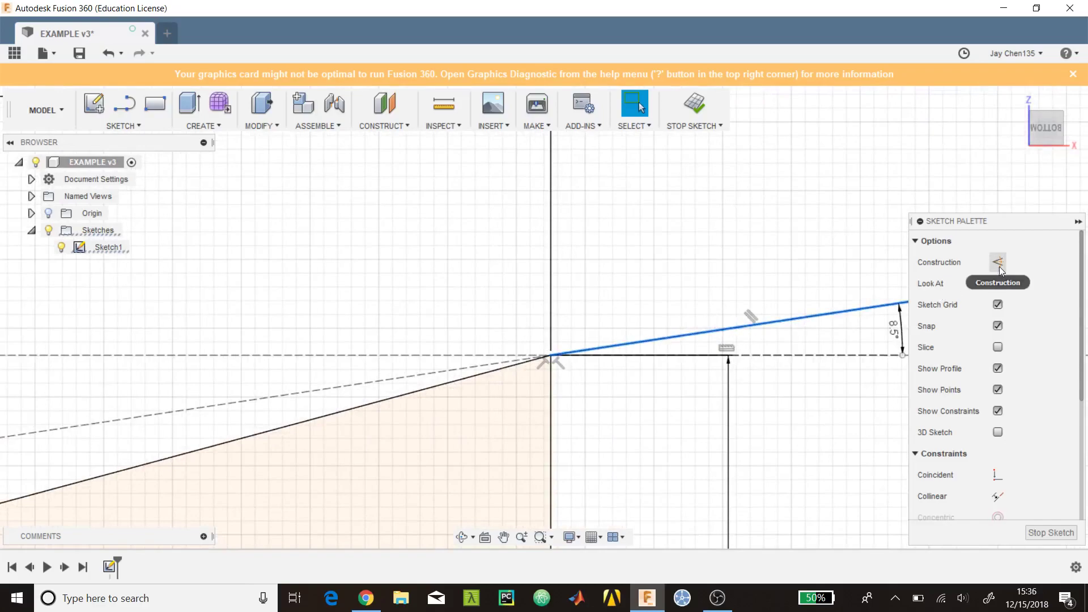
click(998, 262)
scroll(732, 194, down, 5)
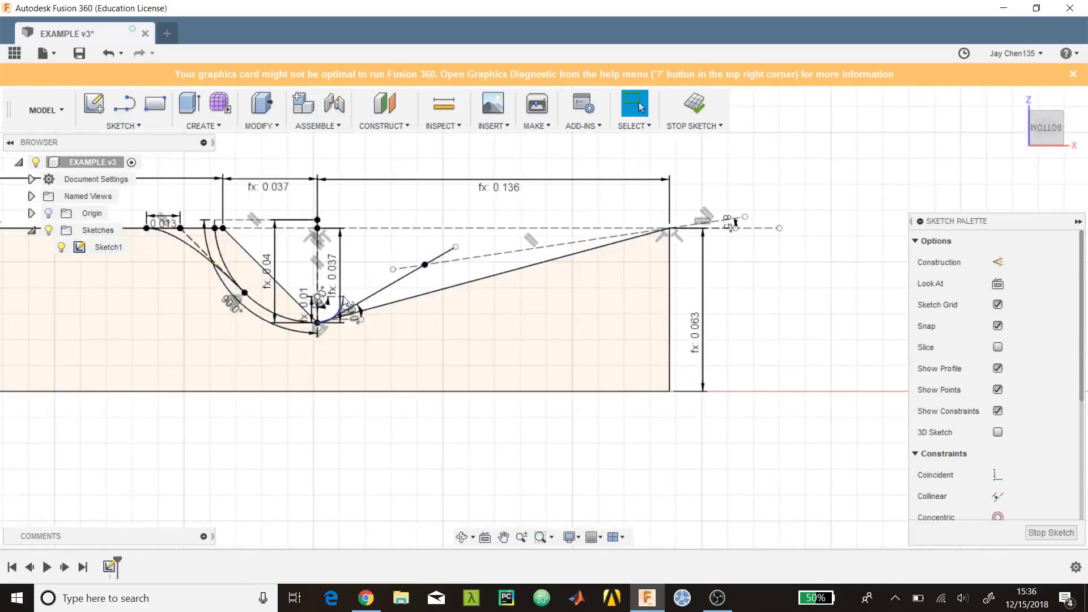
scroll(342, 300, up, 5)
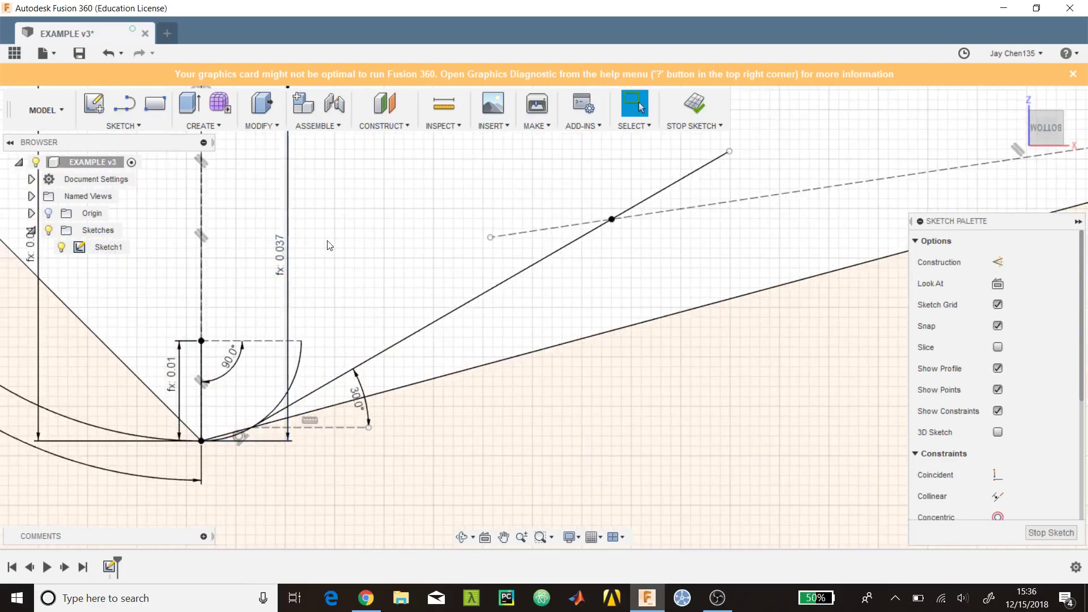
Draw a control point spline ending at the nozzle's exit point to finish the bell curve
key(s)
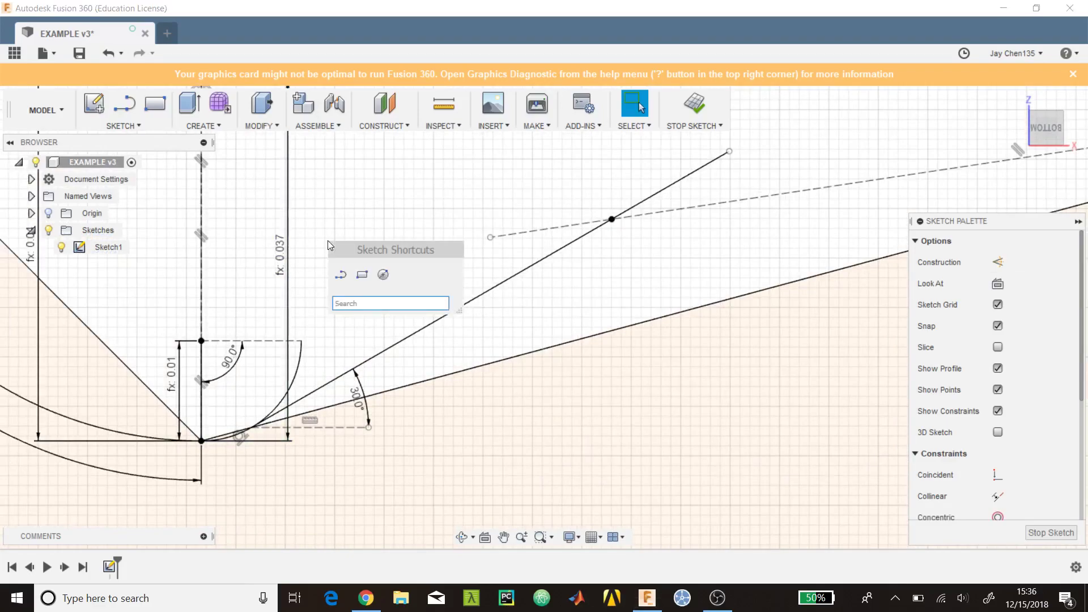
text(spline)
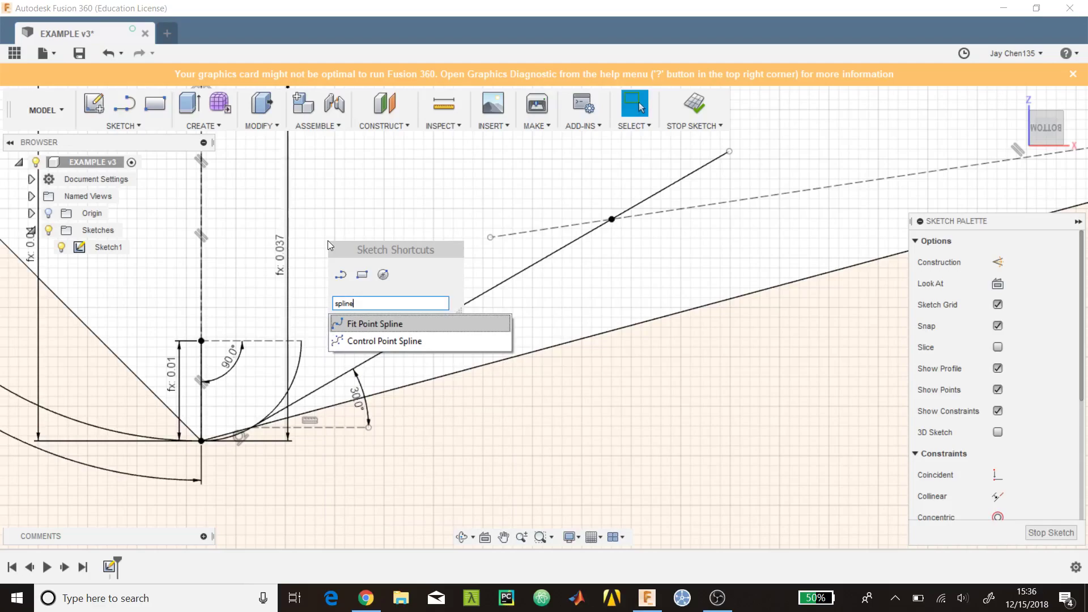
key(Down)
key(Return)
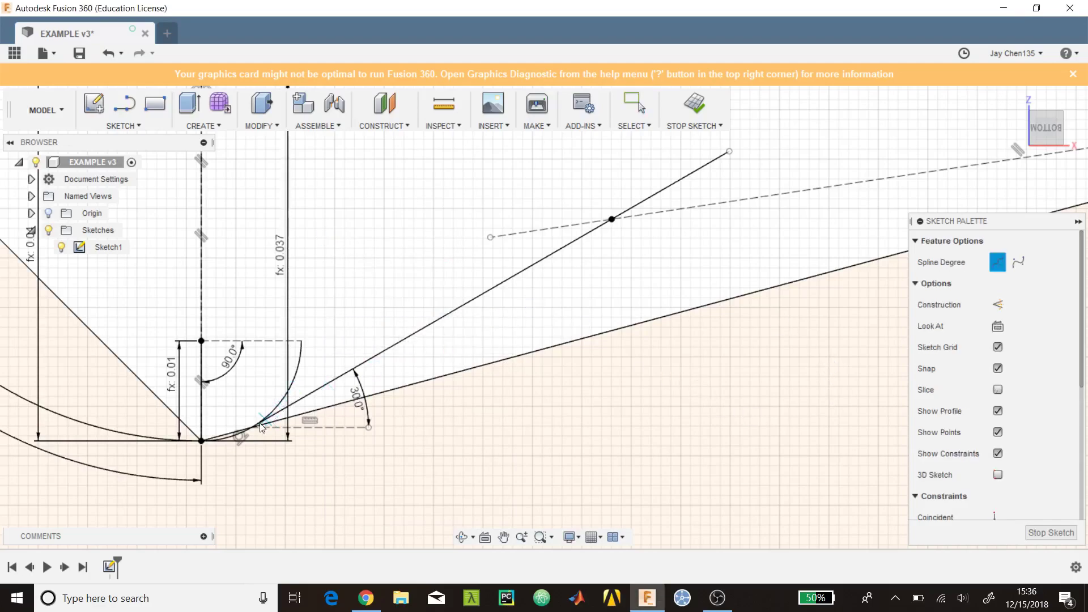
scroll(283, 411, up, 5)
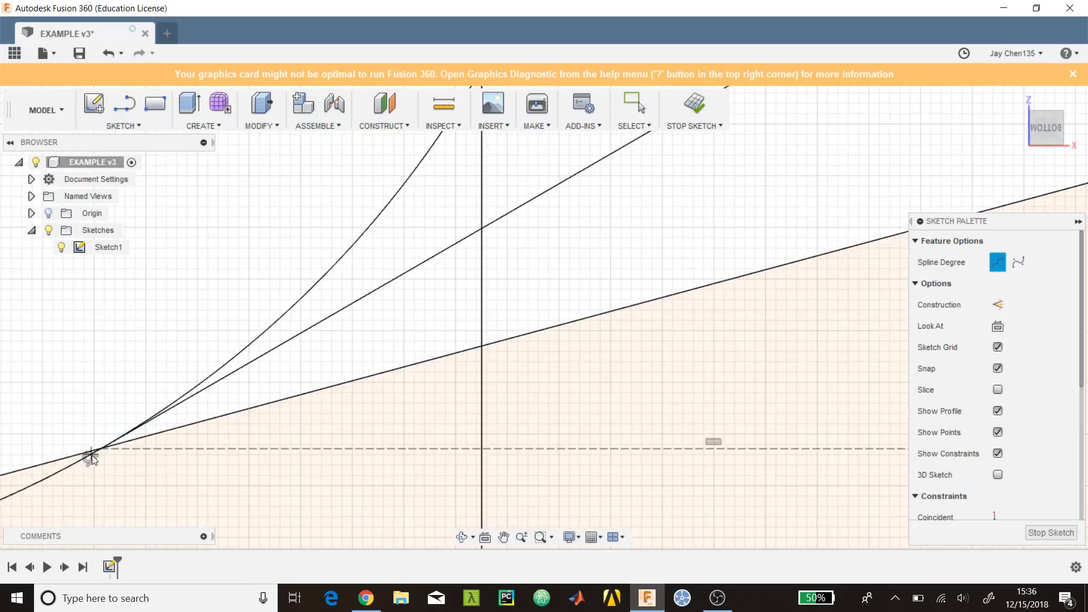
scroll(100, 450, down, 6)
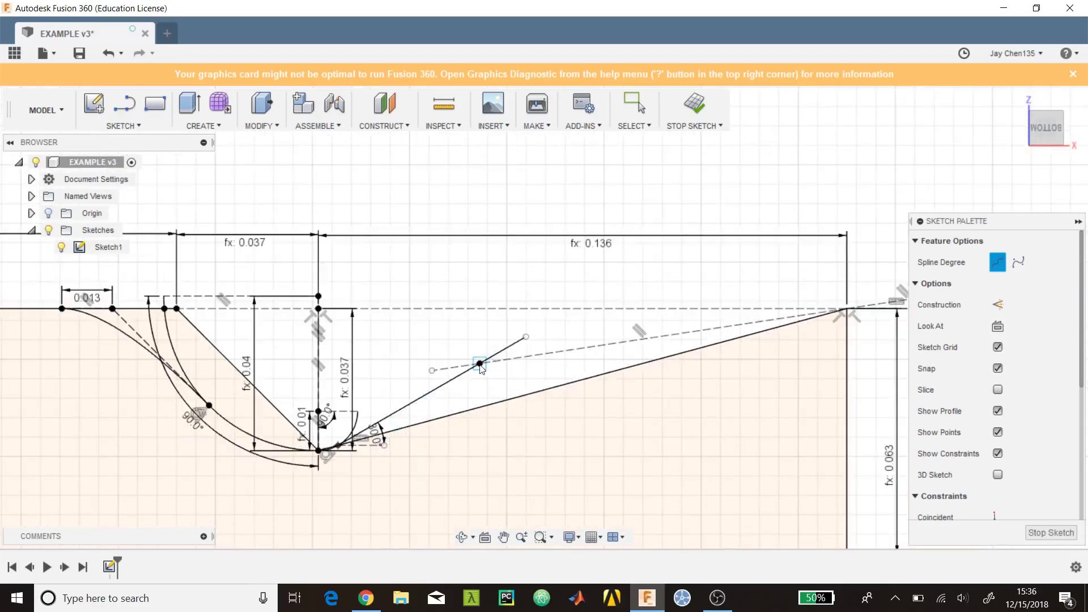
scroll(357, 453, down, 3)
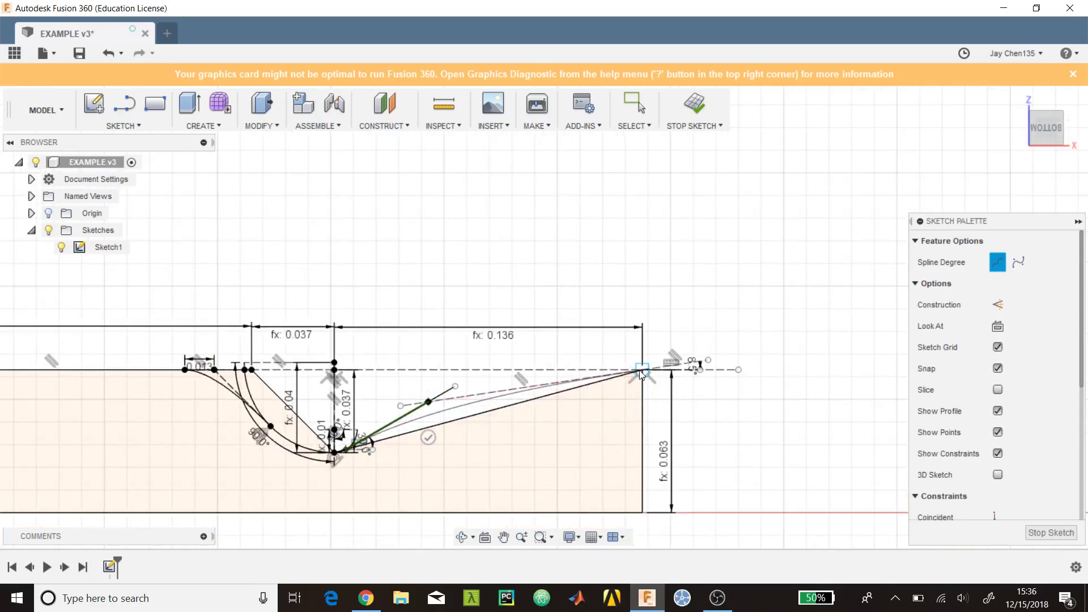
click(641, 371)
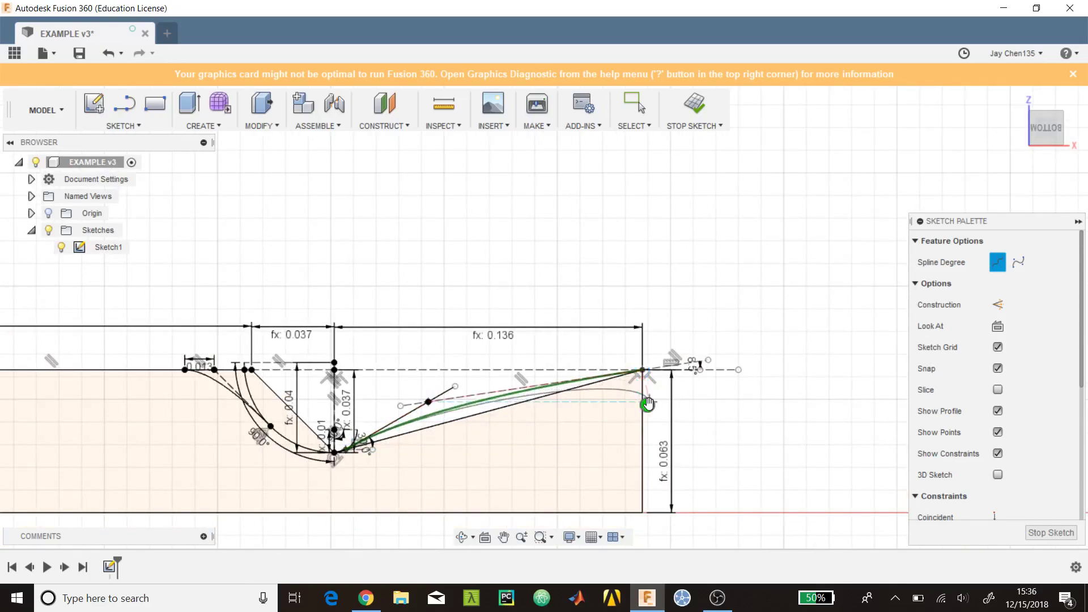
click(648, 405)
key(Escape)
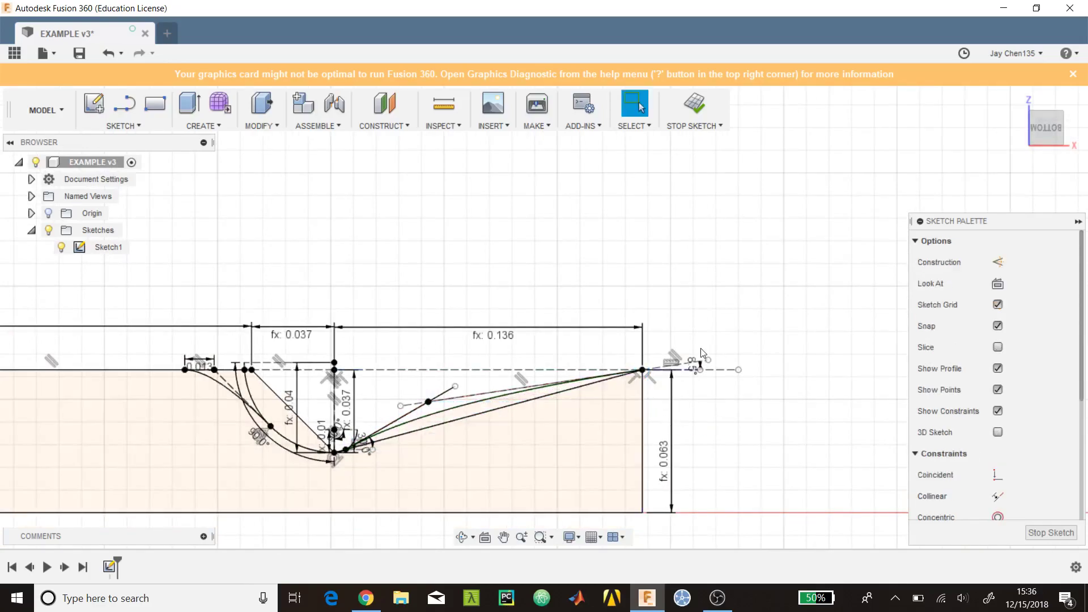
scroll(629, 323, up, 3)
scroll(385, 429, down, 5)
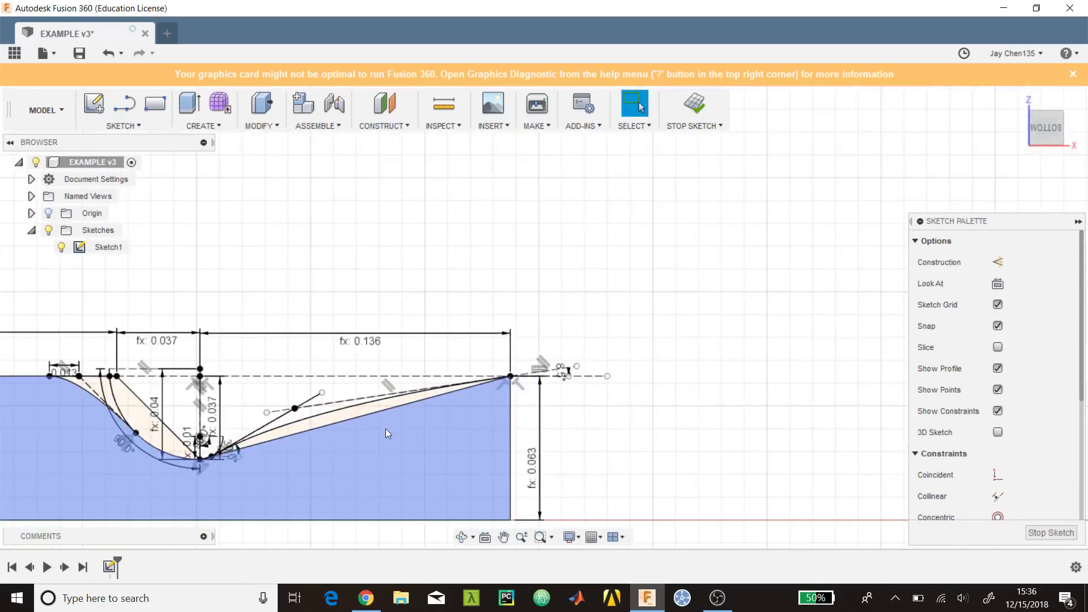
scroll(426, 356, up, 5)
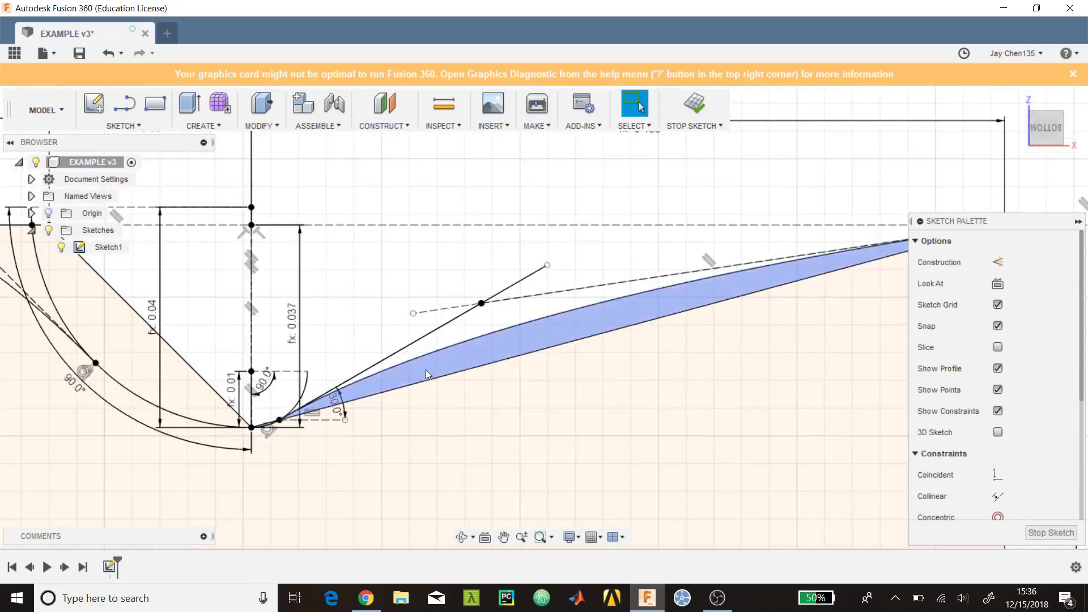
scroll(431, 367, up, 1)
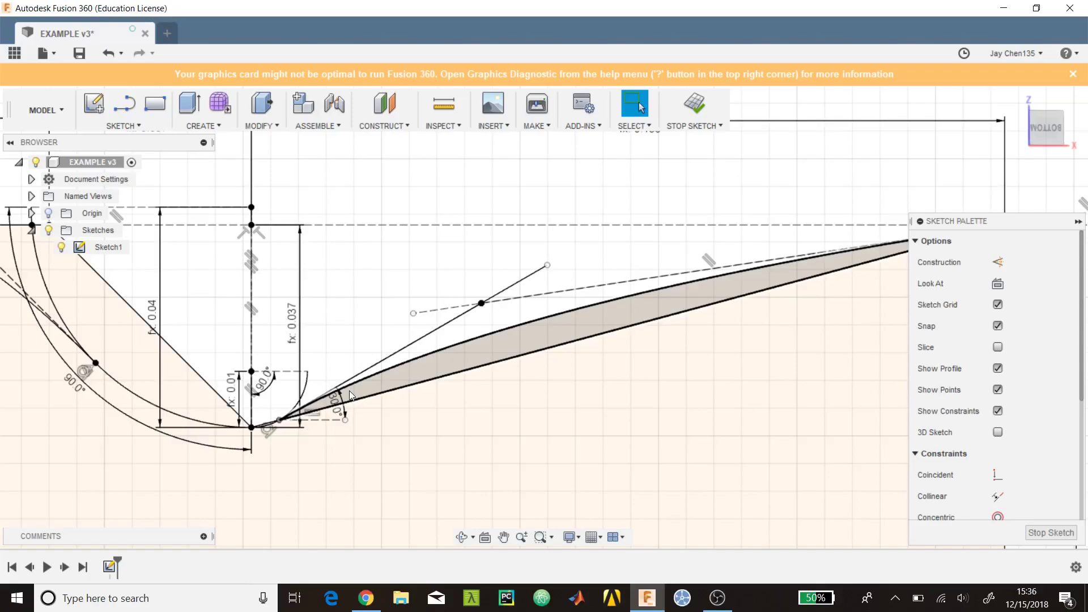
scroll(349, 389, up, 3)
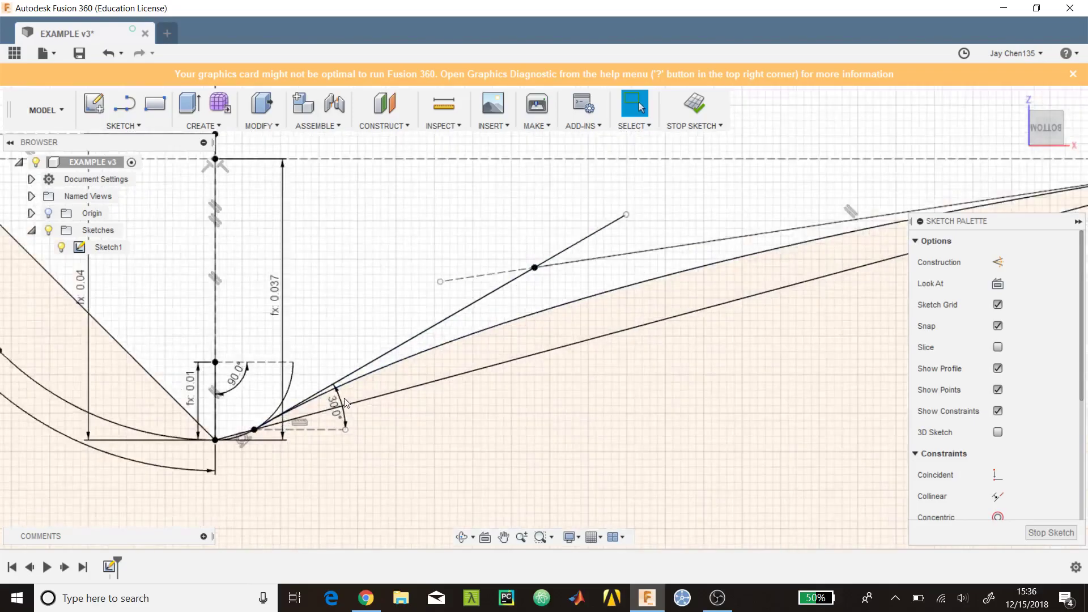
scroll(267, 385, up, 6)
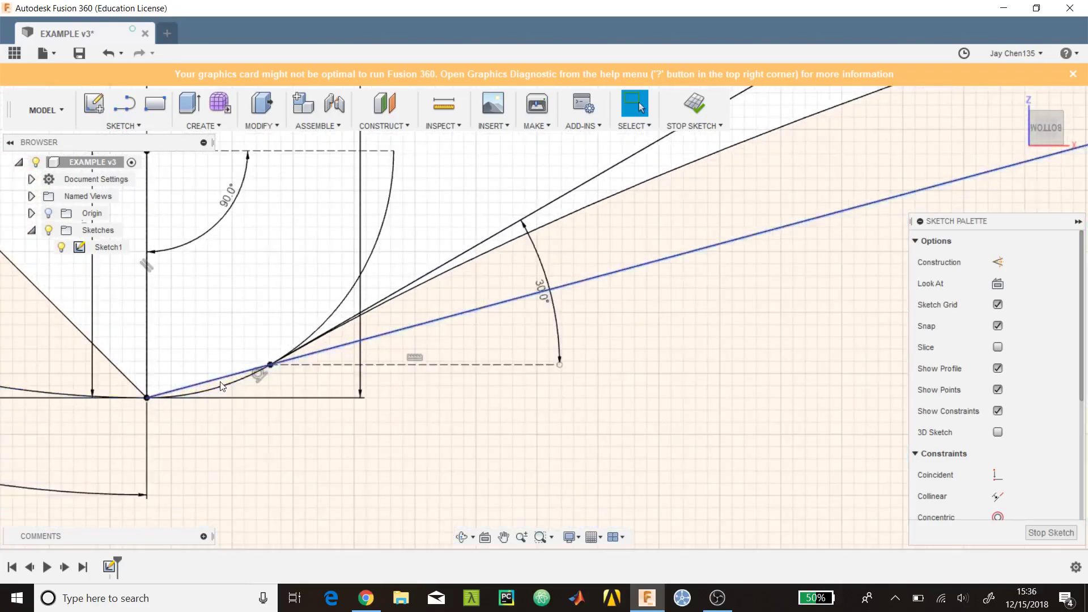
scroll(238, 378, up, 3)
scroll(428, 335, up, 4)
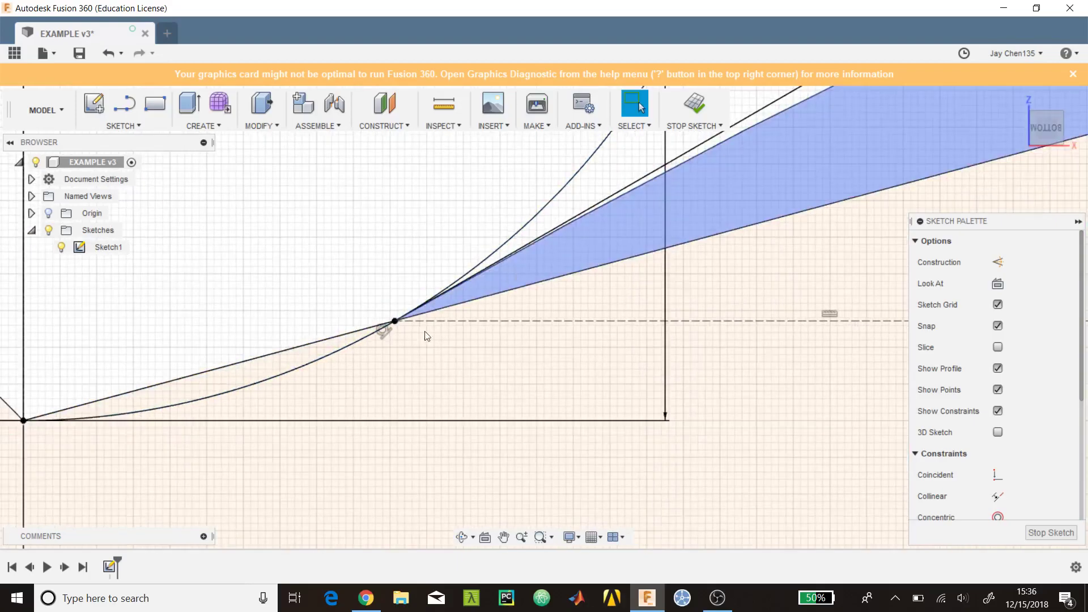
scroll(405, 317, down, 6)
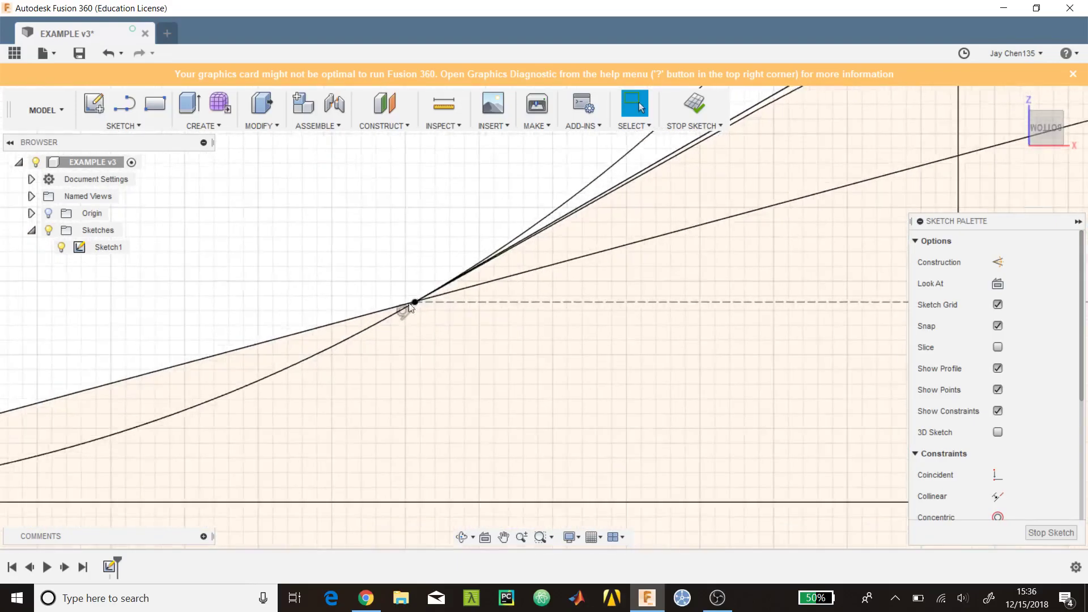
scroll(400, 321, down, 5)
scroll(720, 267, down, 3)
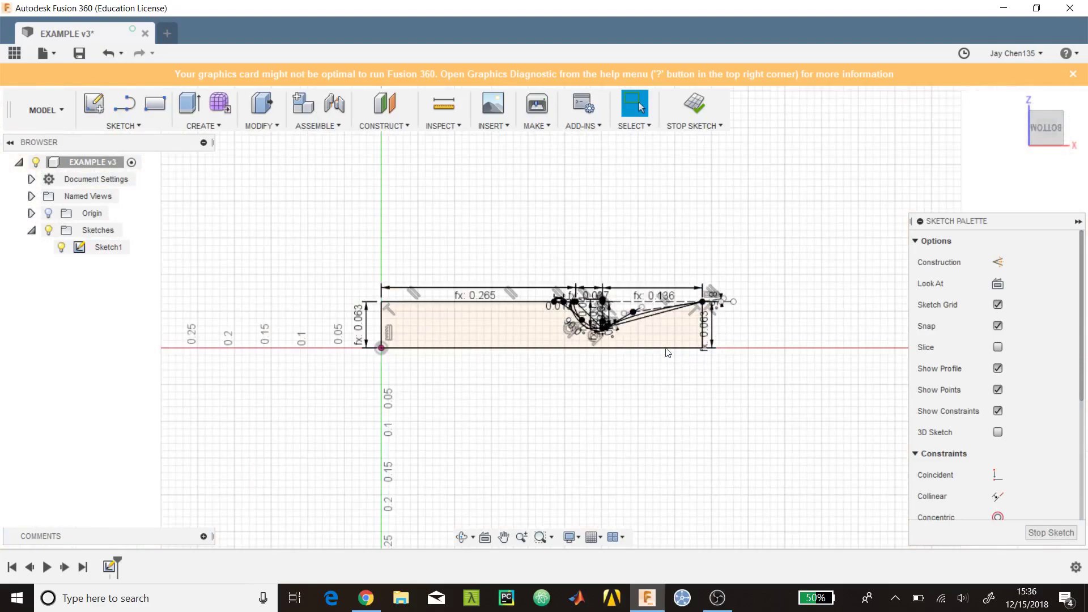
scroll(606, 327, up, 5)
scroll(605, 327, up, 3)
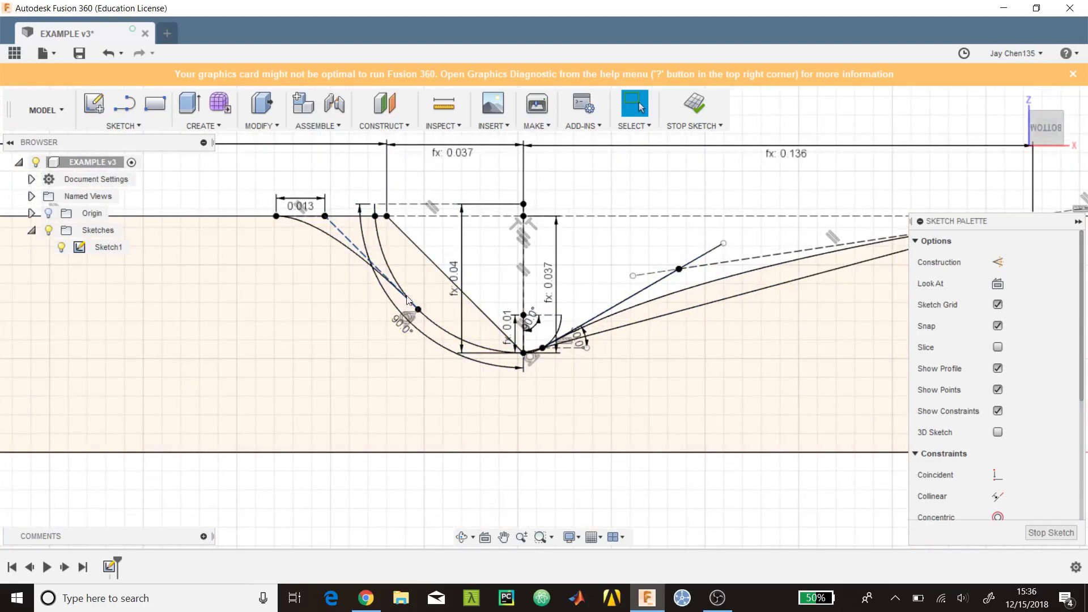
scroll(409, 299, down, 3)
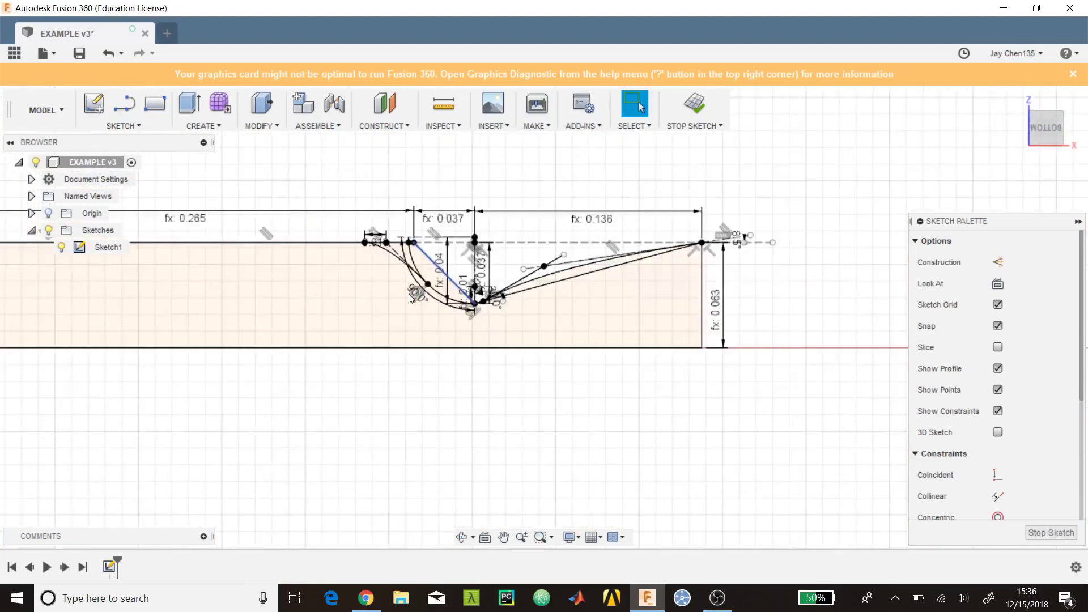
scroll(613, 249, up, 4)
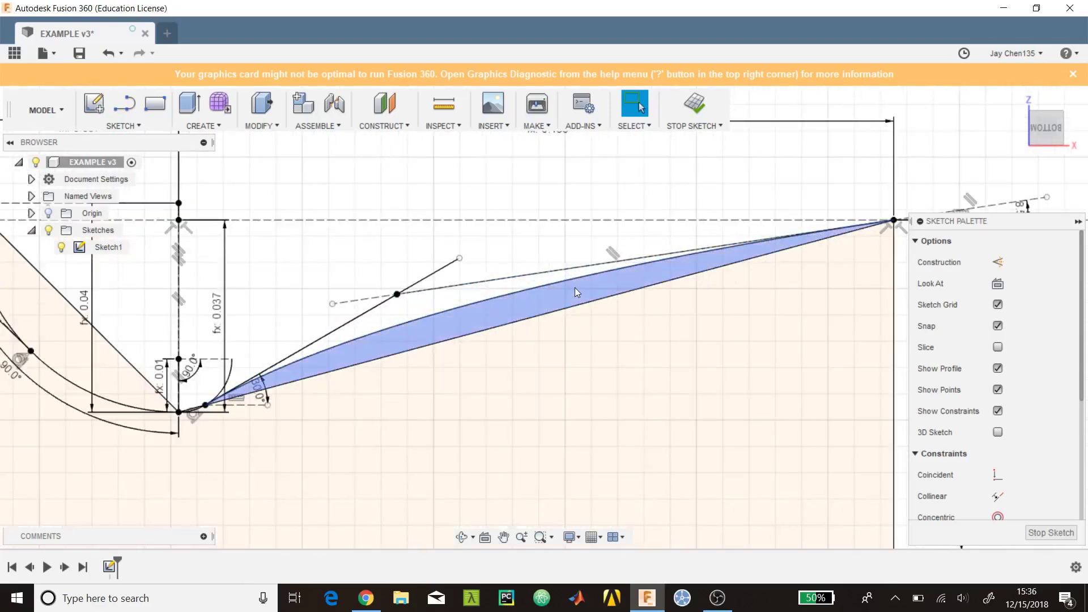
scroll(584, 347, down, 6)
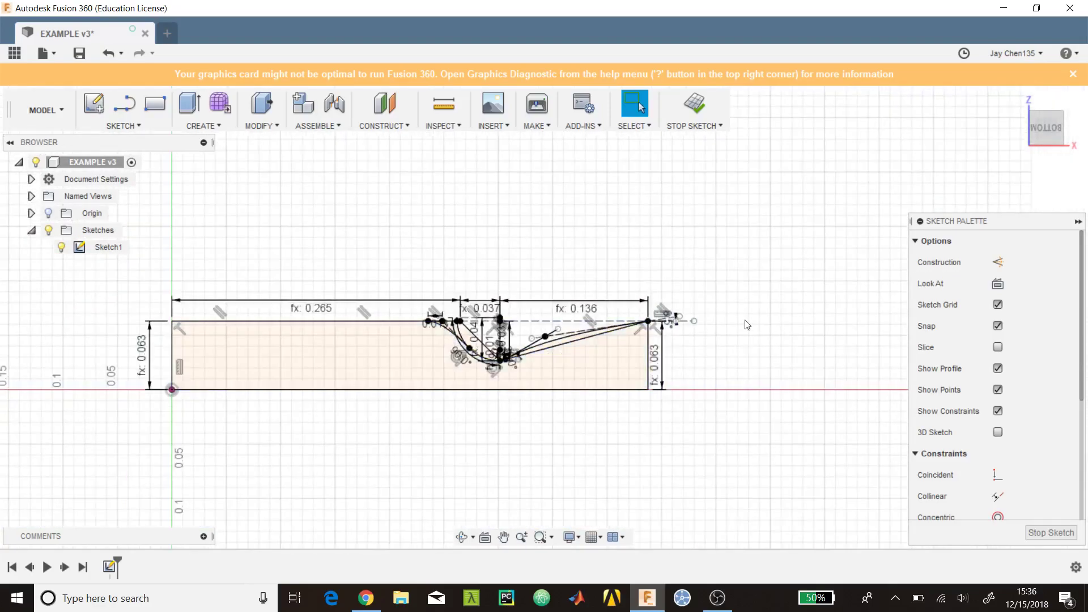
Revolve the main profile and thin sliver 360° about the rectangle's bottom edge, orbiting to check
text(sr)
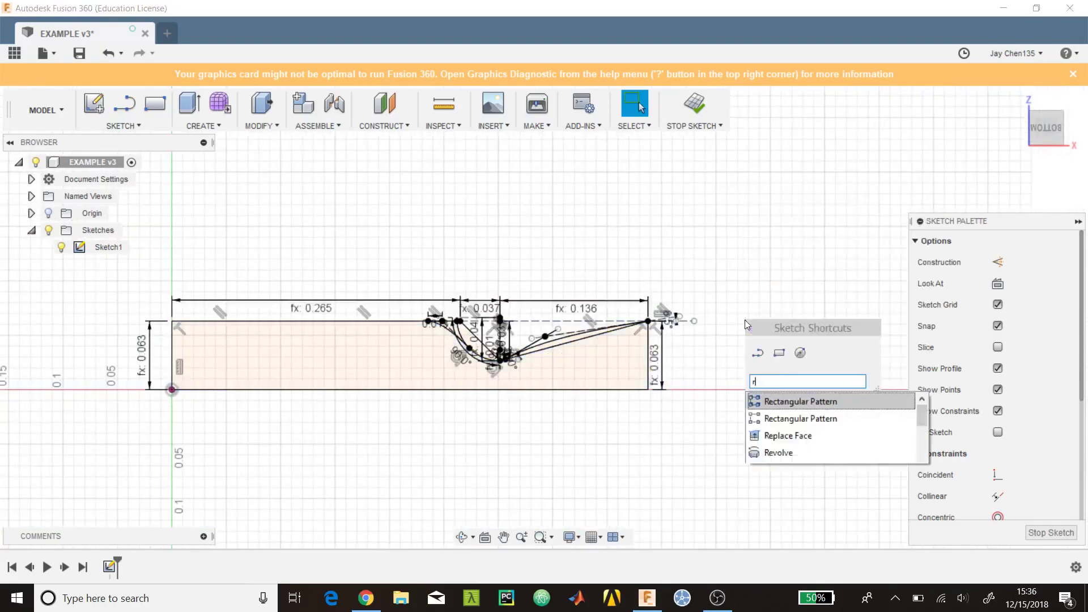
key(Down)
key(Down)
key(Down)
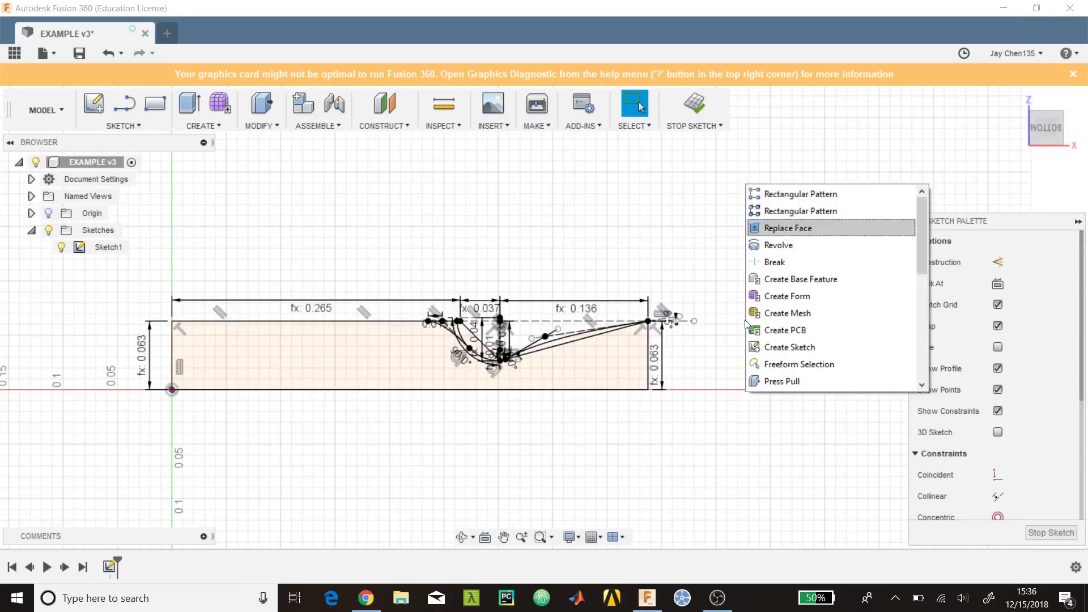
key(Return)
click(608, 370)
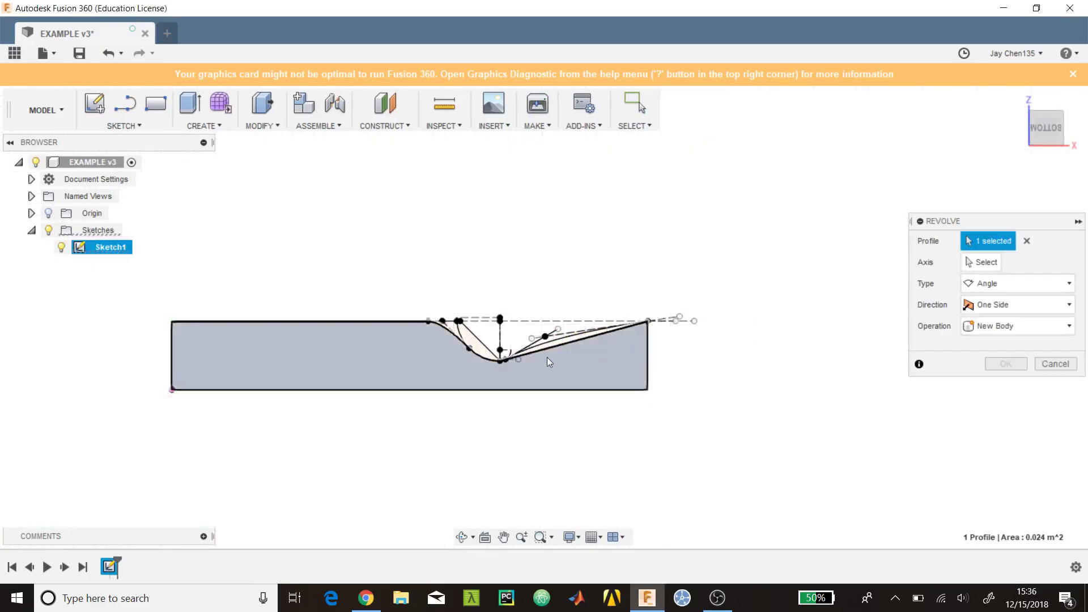
scroll(491, 359, up, 6)
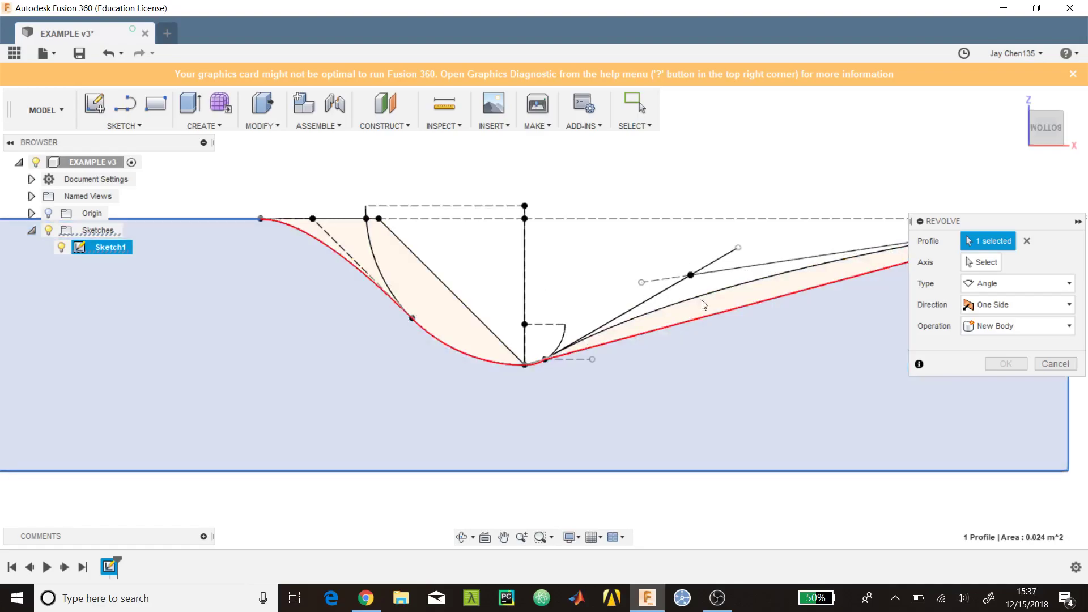
click(708, 310)
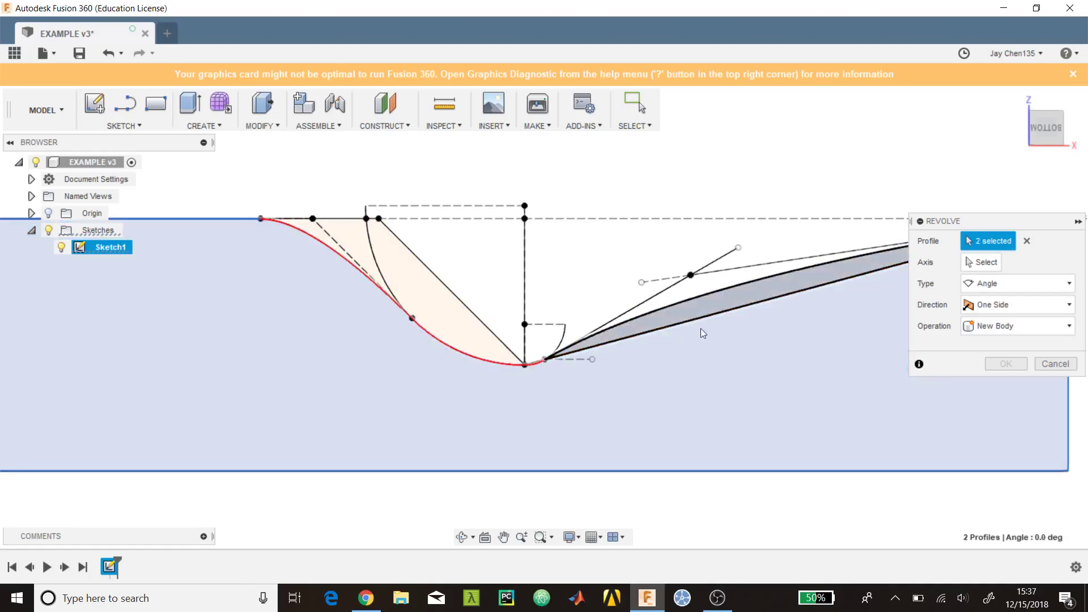
click(983, 261)
scroll(659, 359, down, 3)
click(659, 418)
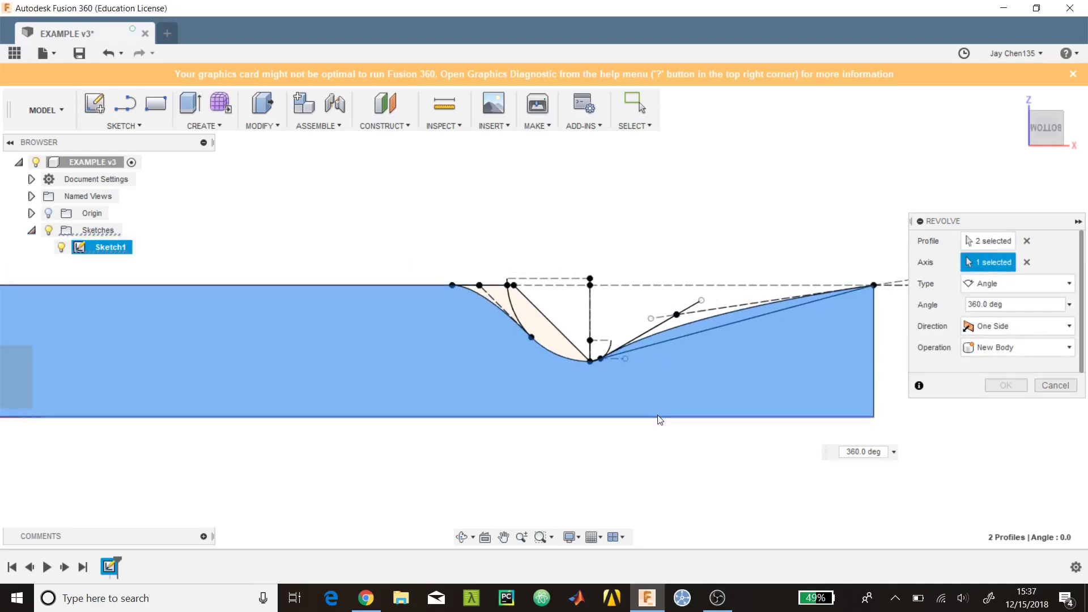
shift+middle_drag(592, 308, 442, 201)
scroll(666, 352, down, 3)
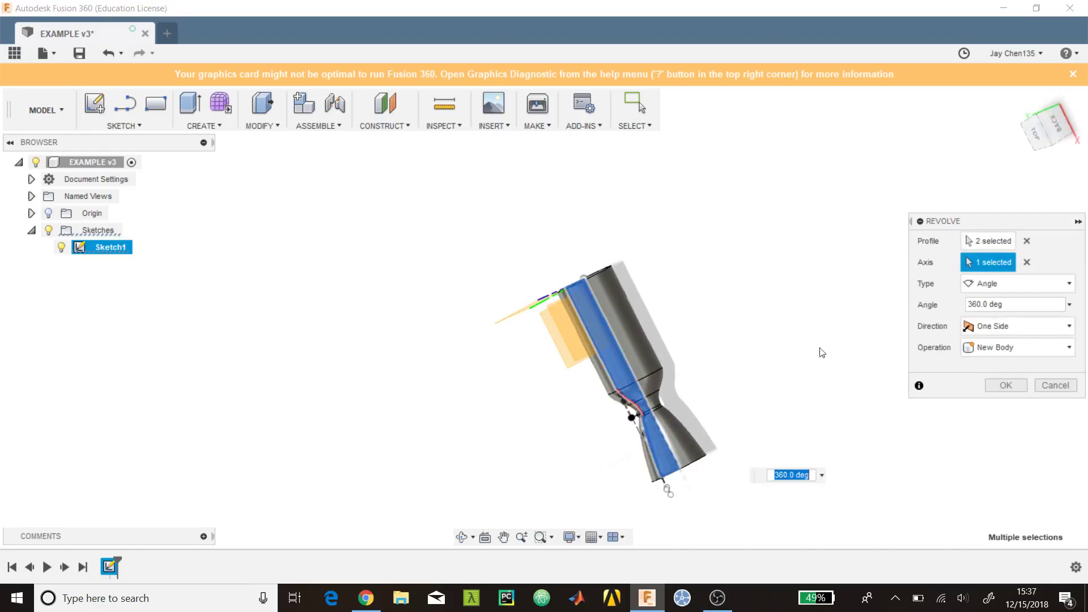